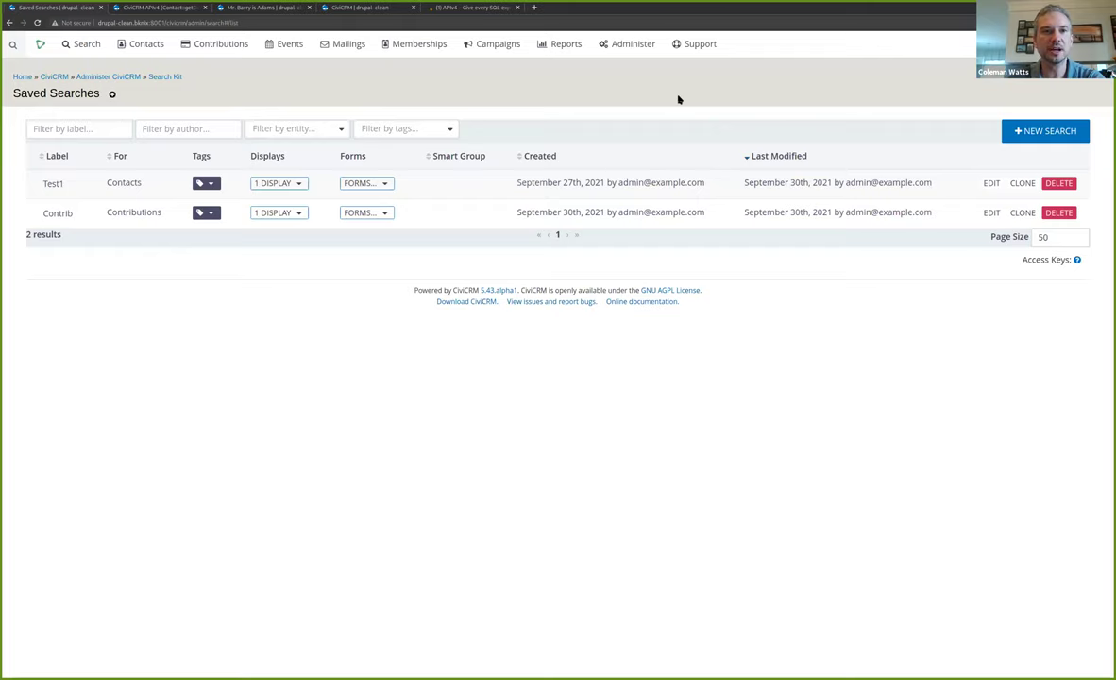
# - Open the CiviCRM Extensions page in the system settings and check the status of Afform: Form Builder and Search Kit
pyautogui.moveTo(614, 47)
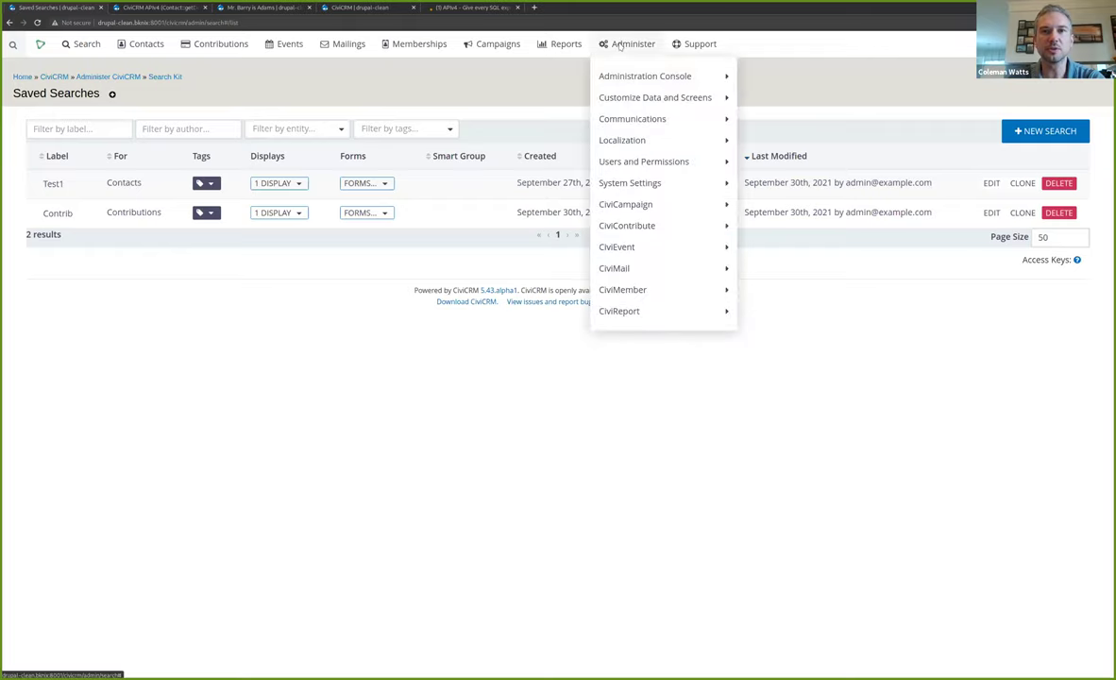
pyautogui.moveTo(623, 97)
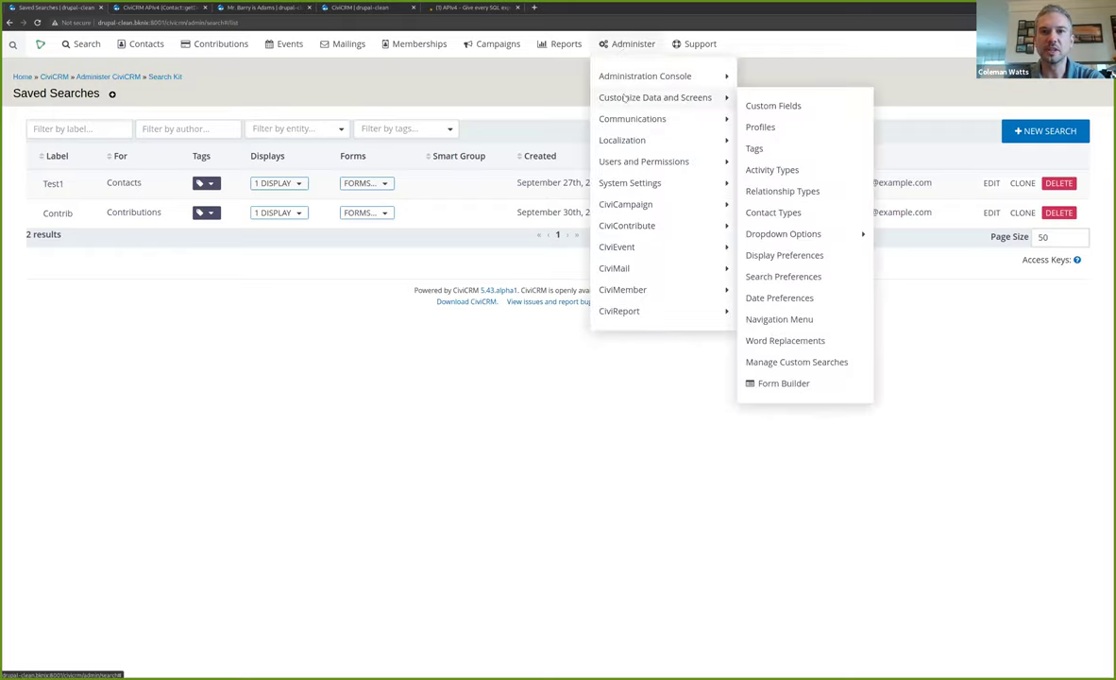
pyautogui.moveTo(685, 182)
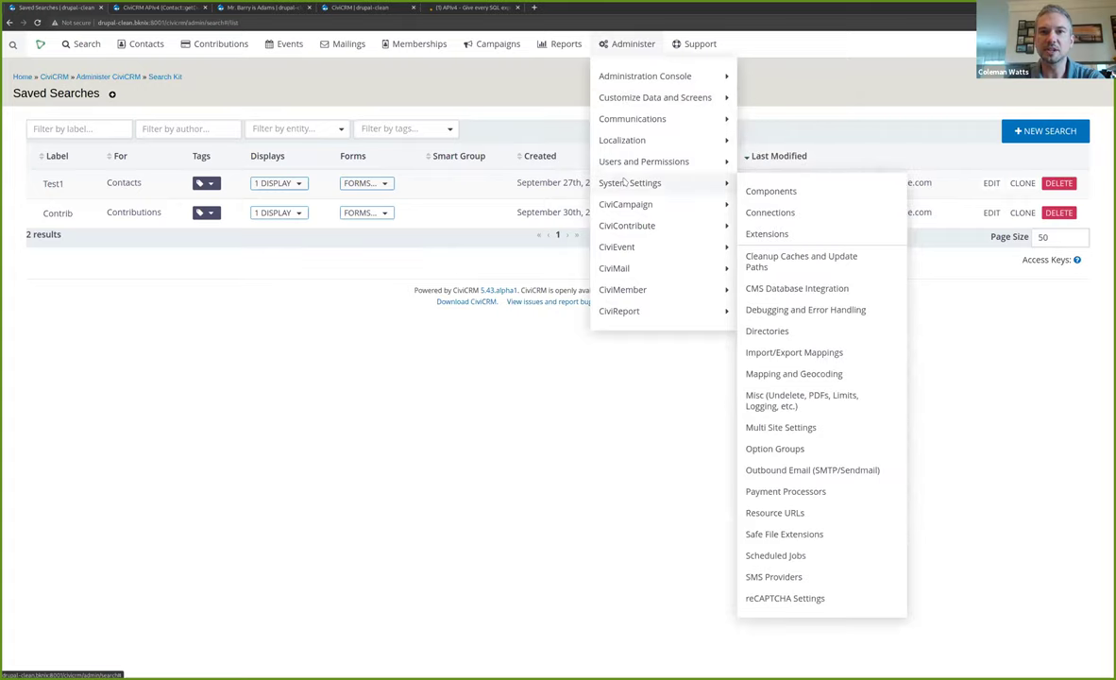
pyautogui.click(764, 235)
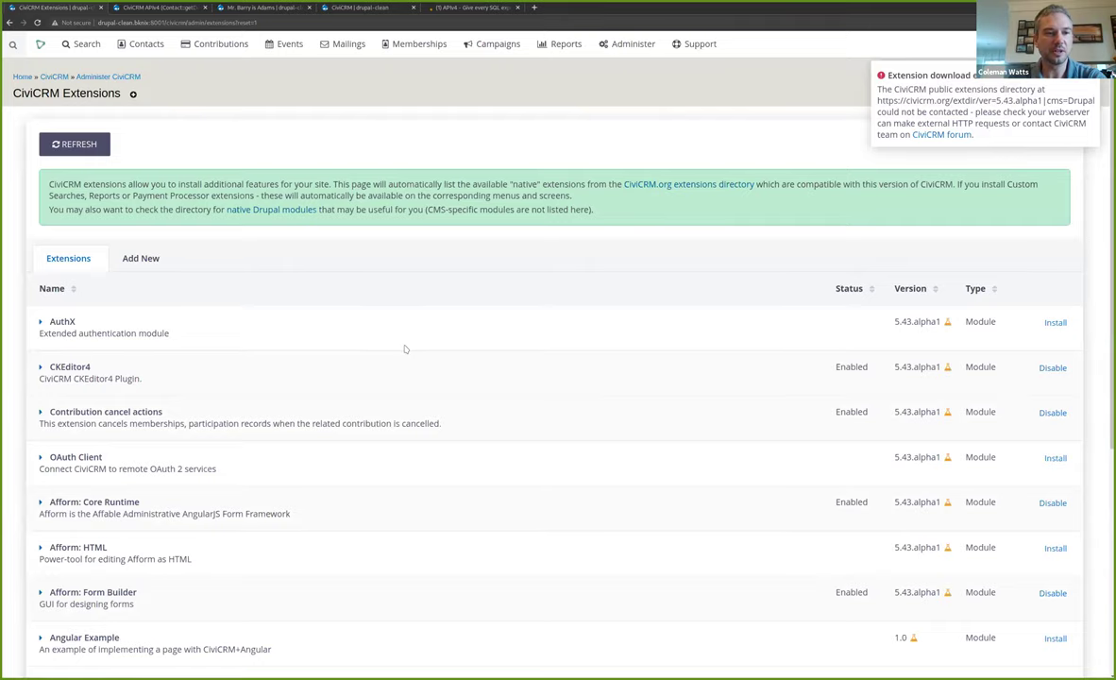
pyautogui.scroll(-5, 405, 350)
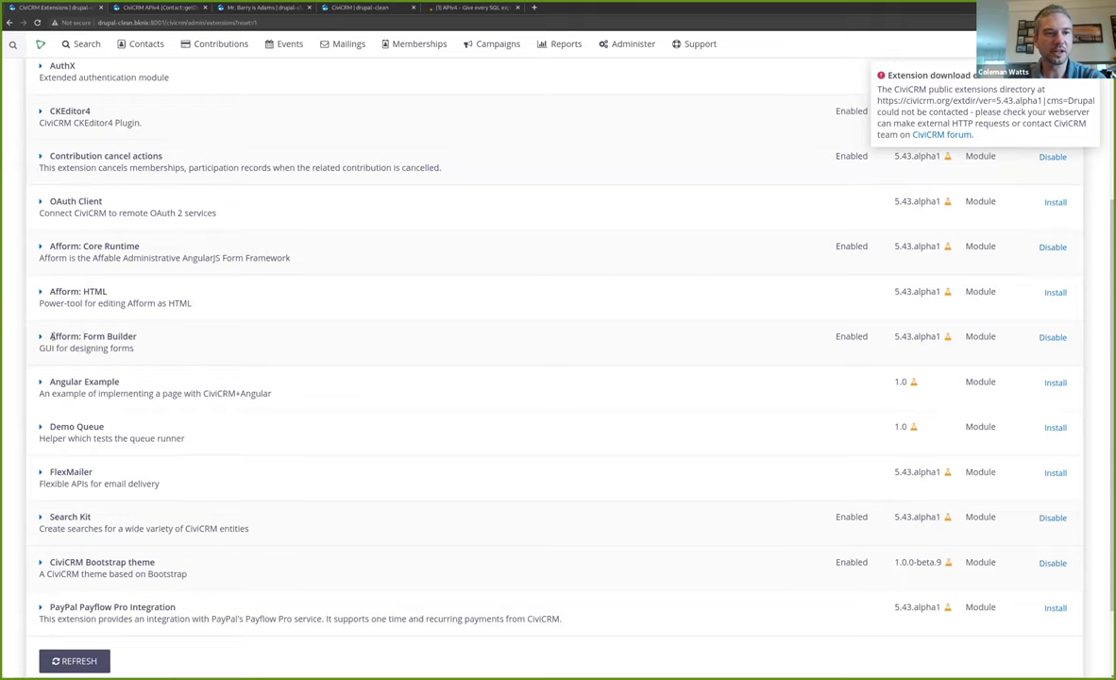
pyautogui.moveTo(48, 336); pyautogui.dragTo(153, 338)
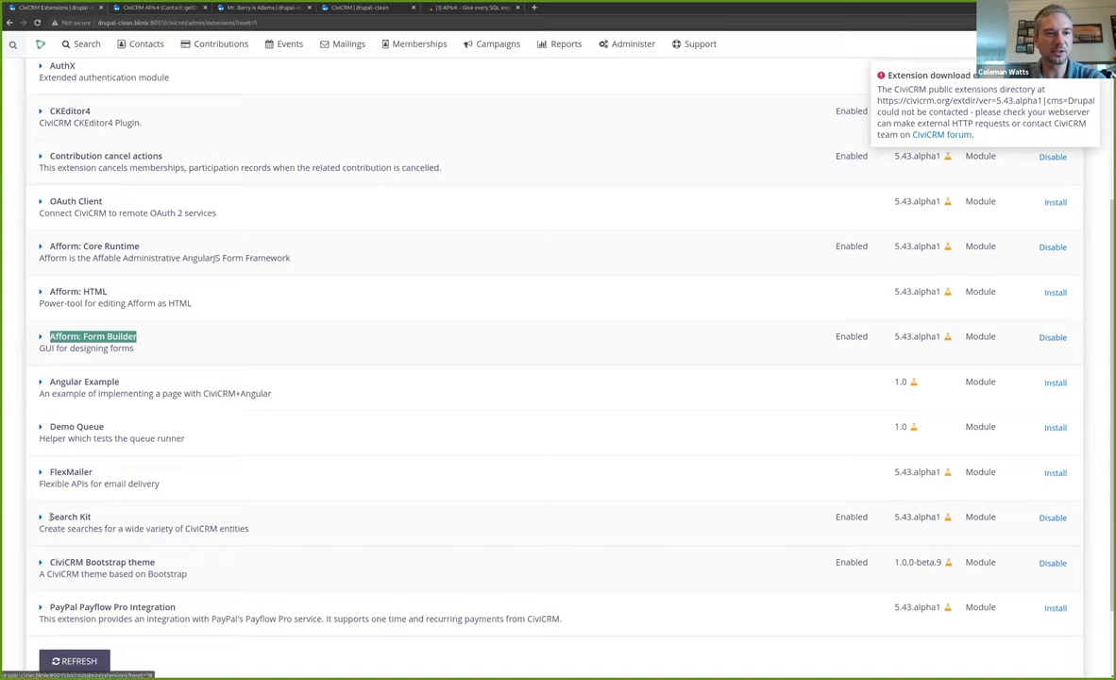
pyautogui.moveTo(49, 516); pyautogui.dragTo(102, 517)
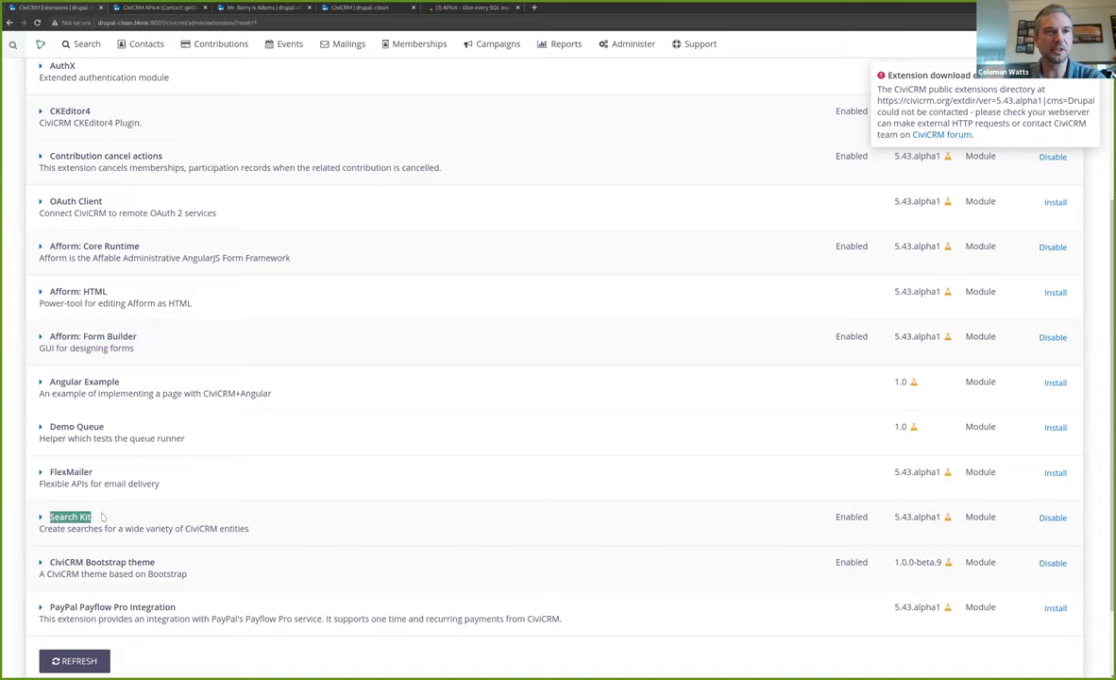
pyautogui.click(103, 516)
# - Create a new Search Kit search and set it to search for Memberships
pyautogui.moveTo(90, 47)
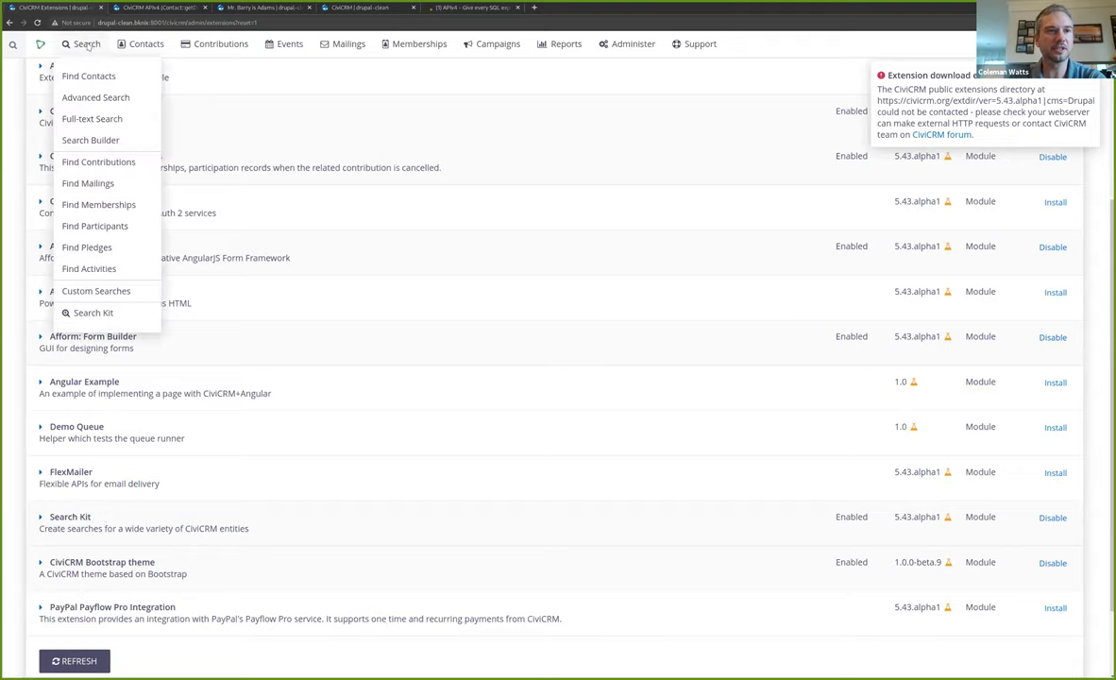
pyautogui.click(91, 313)
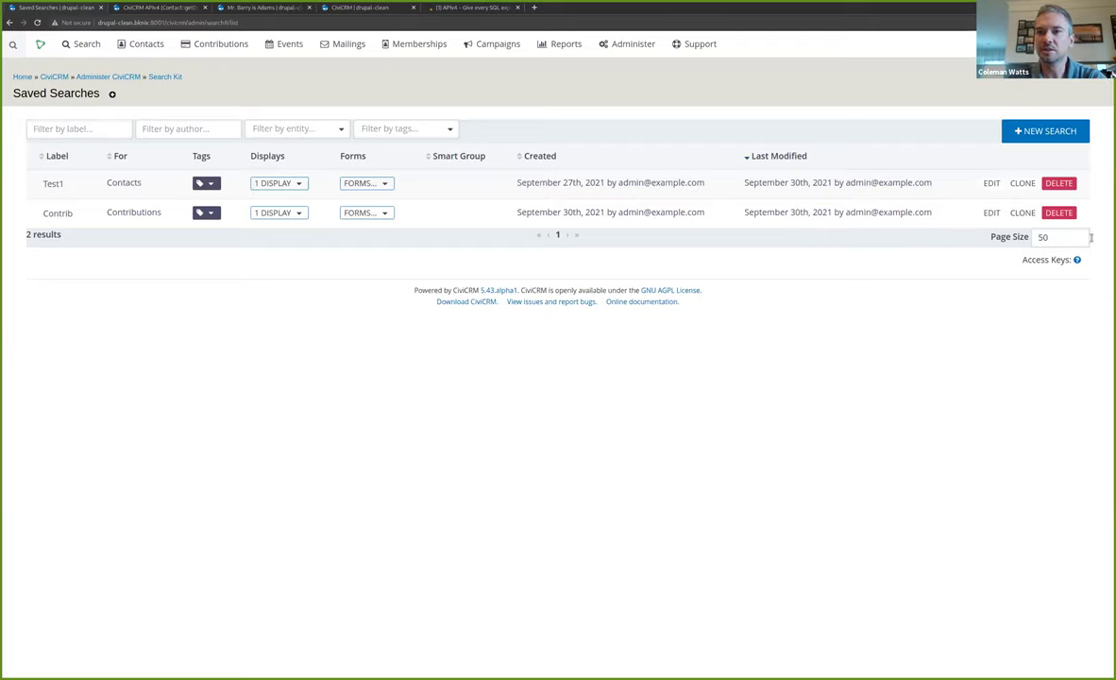
pyautogui.click(1044, 132)
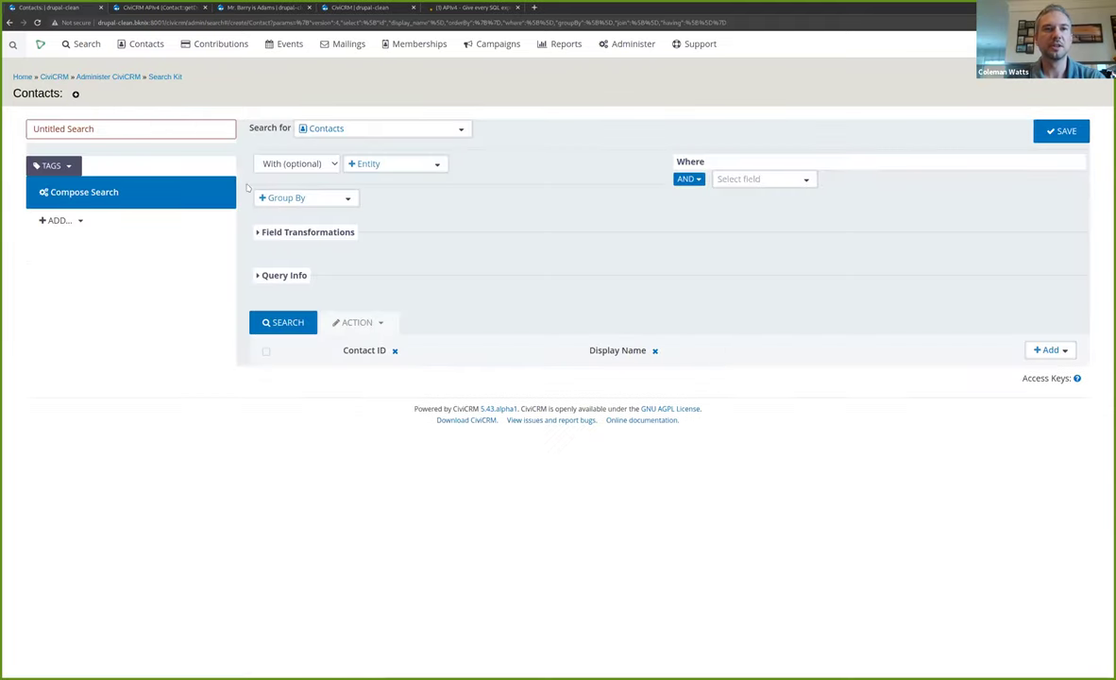
pyautogui.click(395, 132)
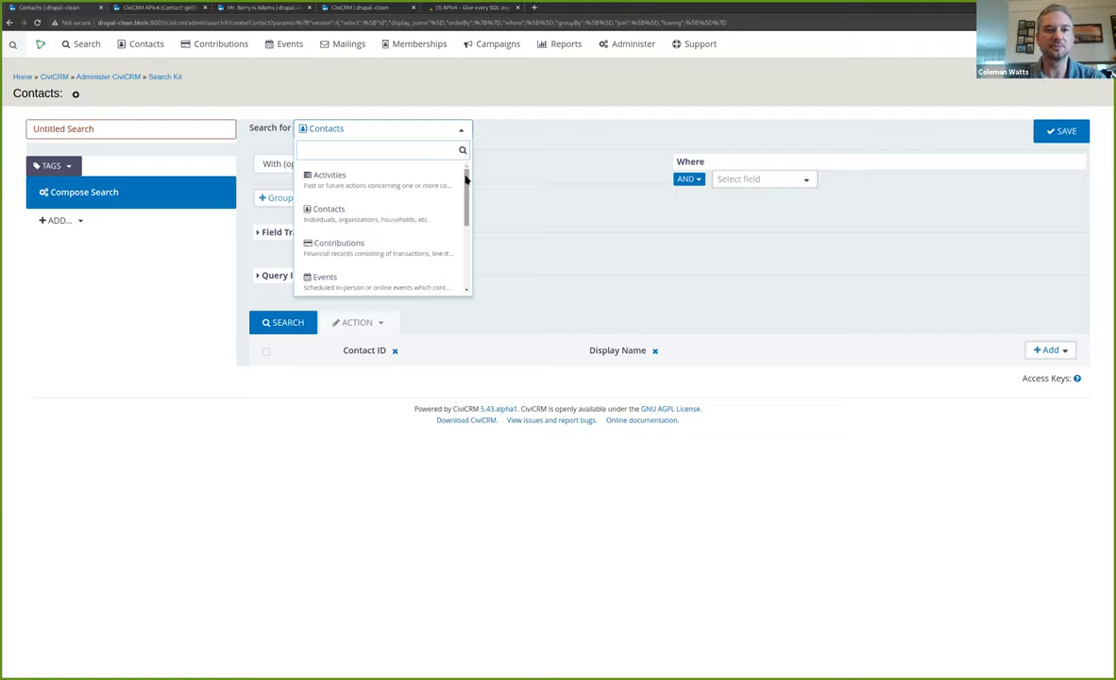
pyautogui.moveTo(466, 180); pyautogui.dragTo(463, 230)
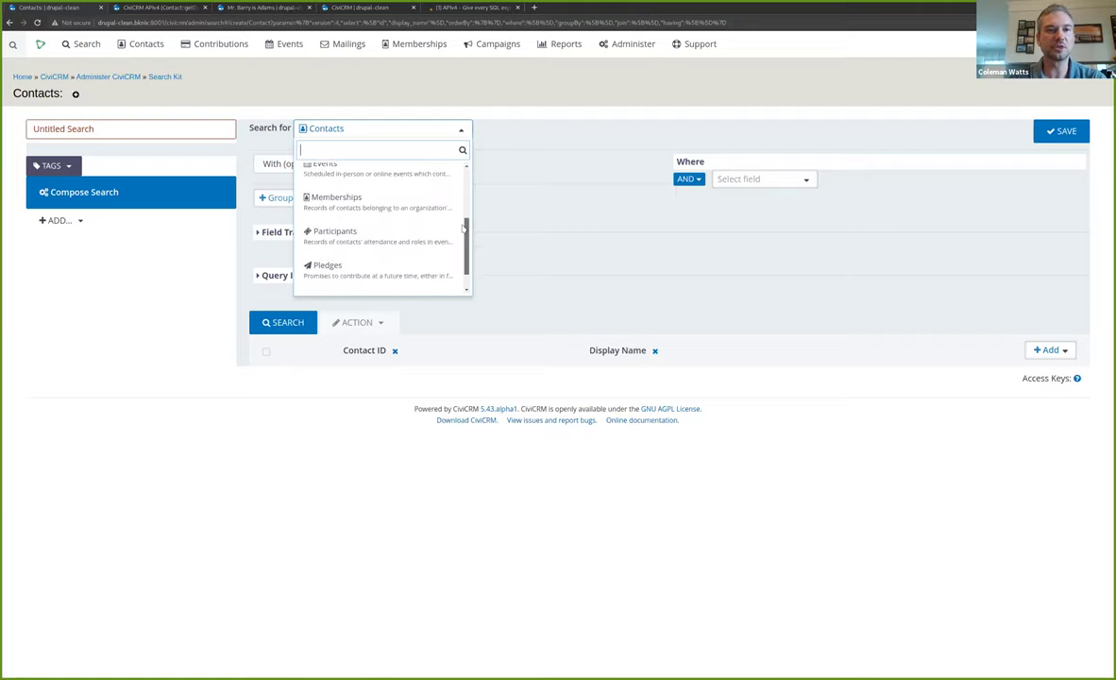
pyautogui.click(372, 200)
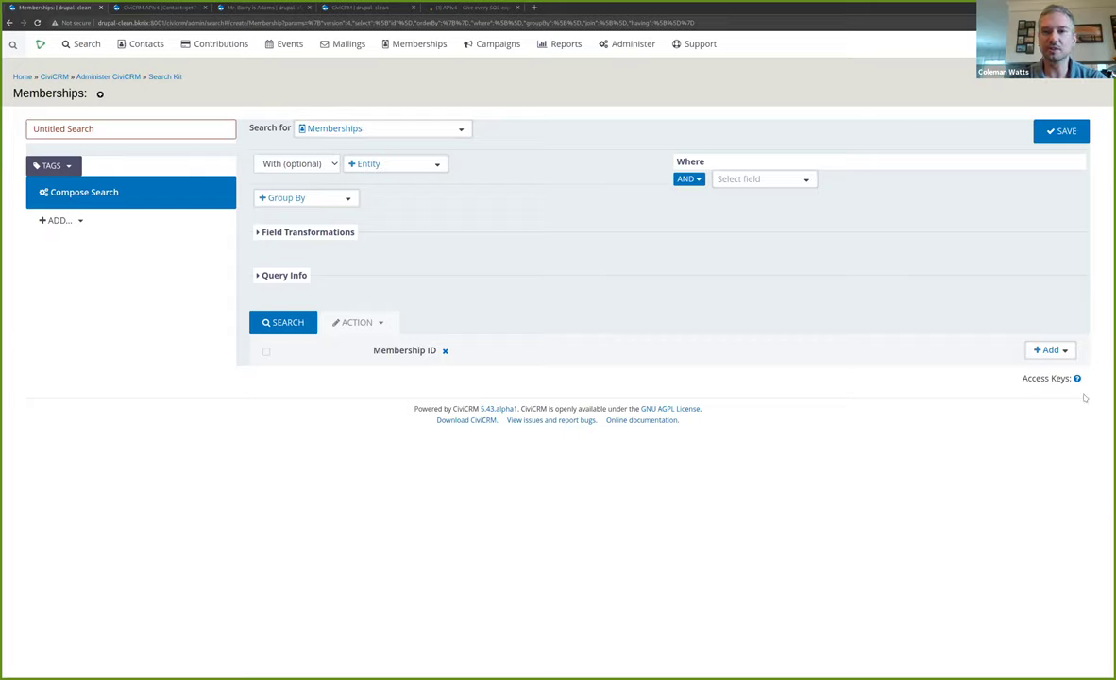
# - Add the Membership Type column to the memberships search and run the search
pyautogui.click(1066, 351)
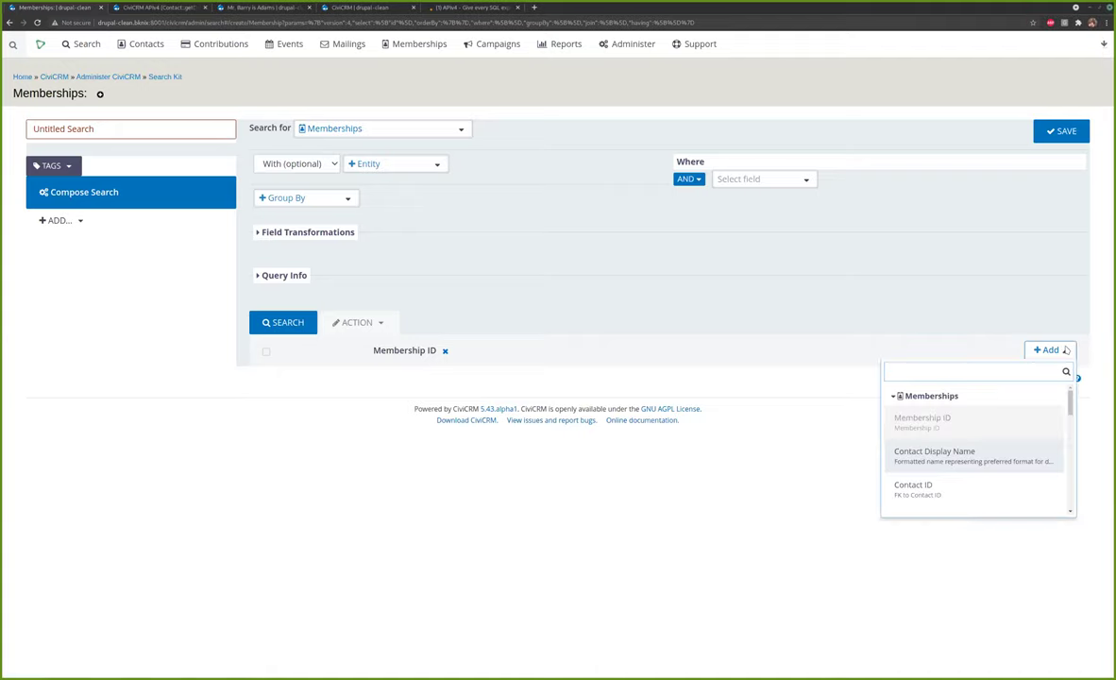
pyautogui.click(606, 525)
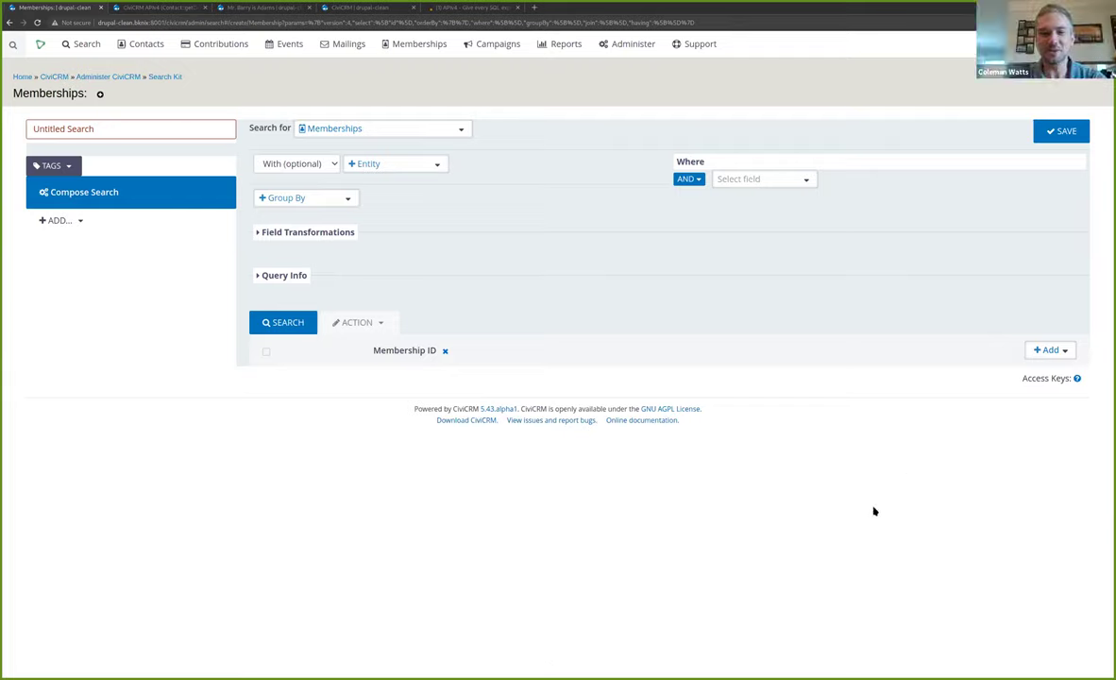
pyautogui.click(1070, 350)
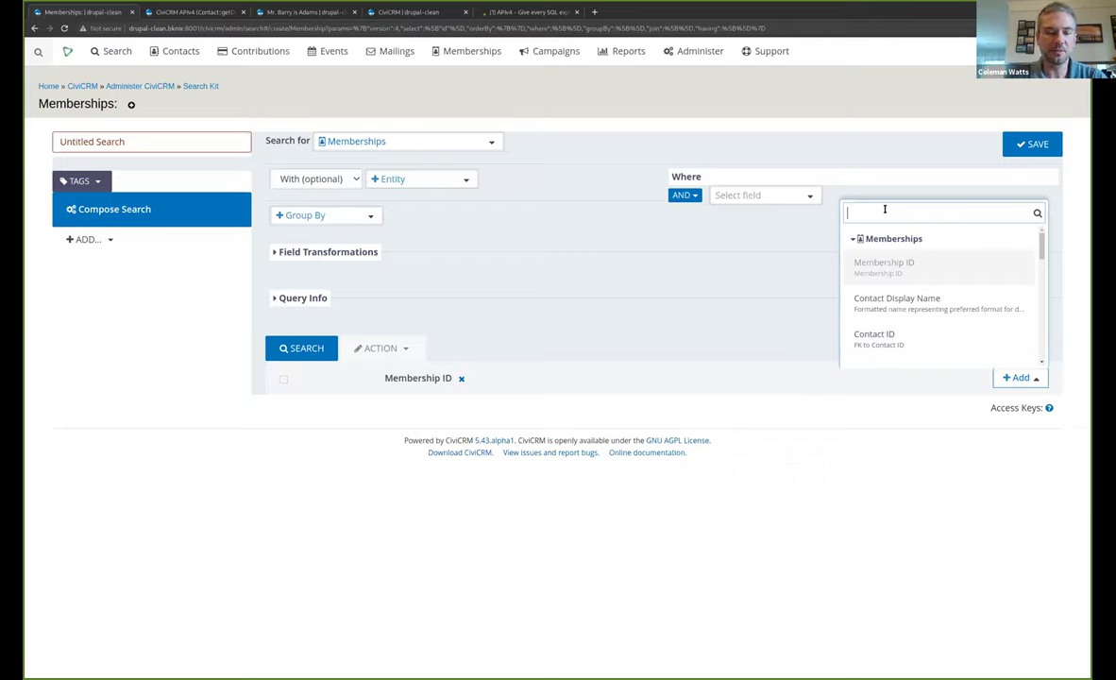
pyautogui.write('type')
pyautogui.press('Return')
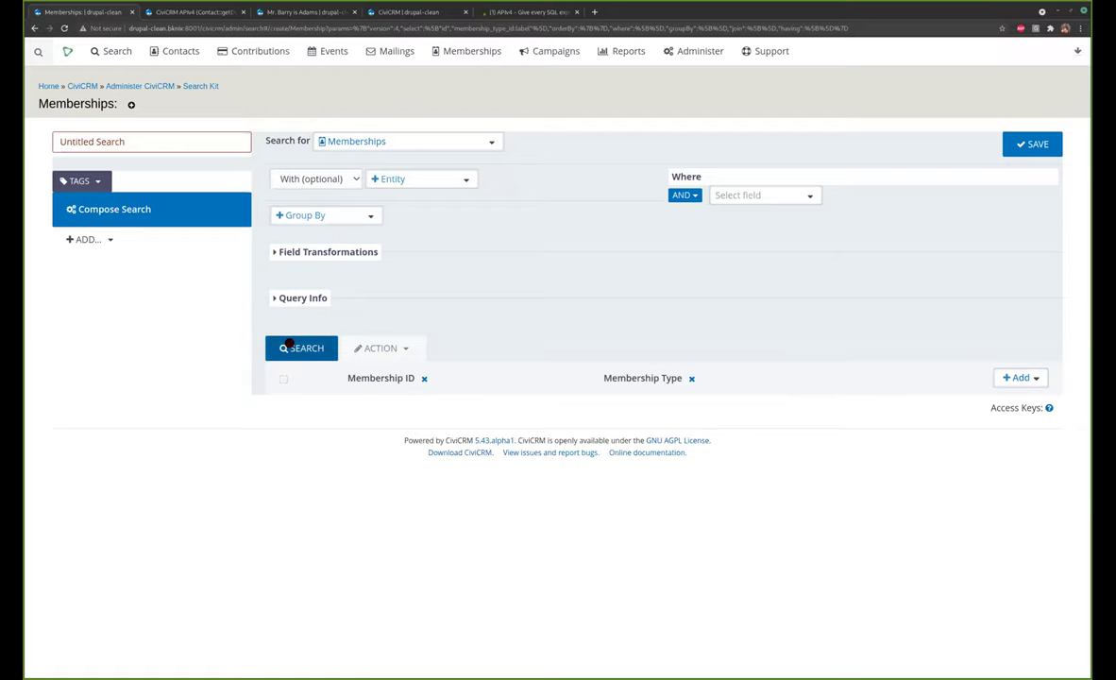
pyautogui.click(288, 346)
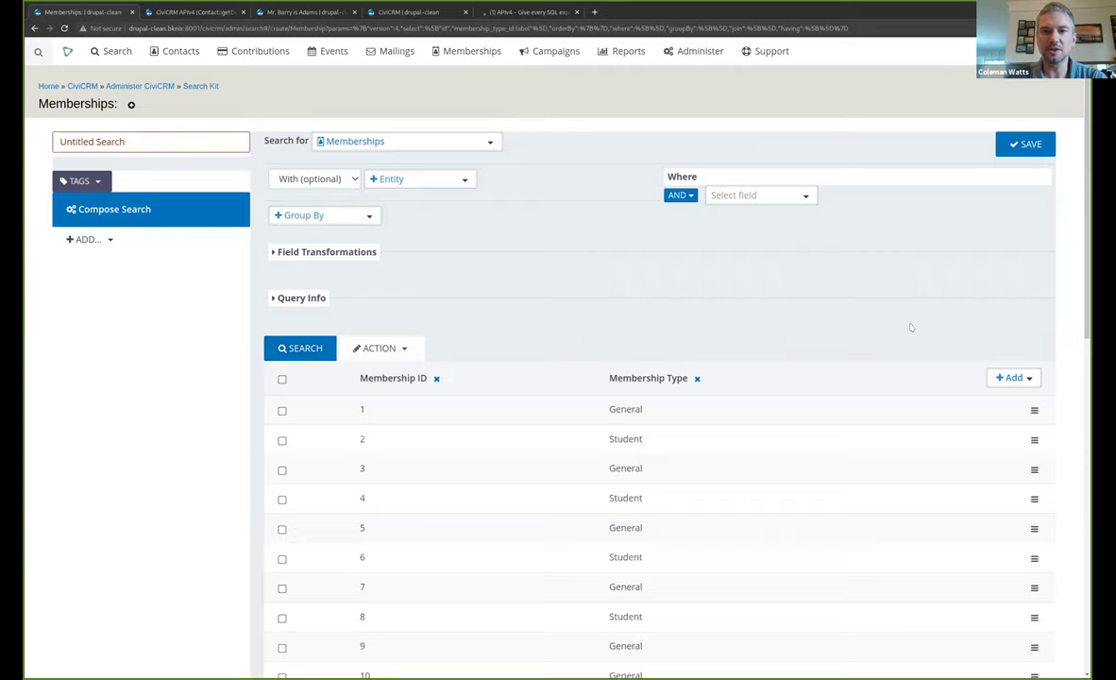
# - Add the Membership Start Date column and rerun the search
pyautogui.click(1025, 378)
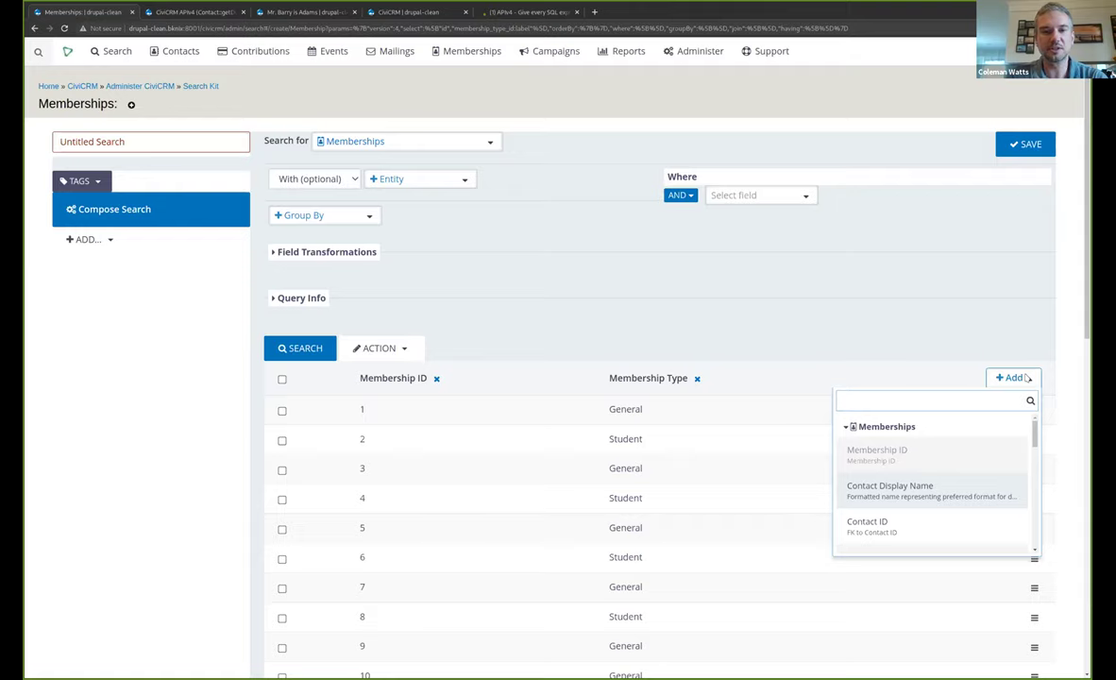
pyautogui.write('star')
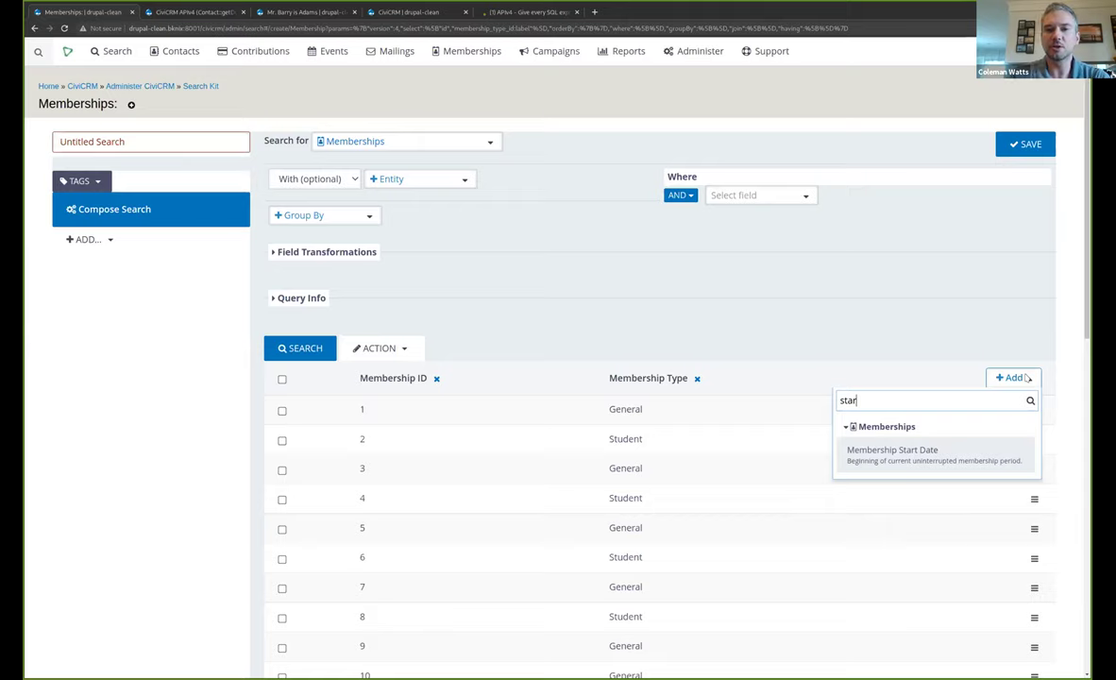
pyautogui.press('Return')
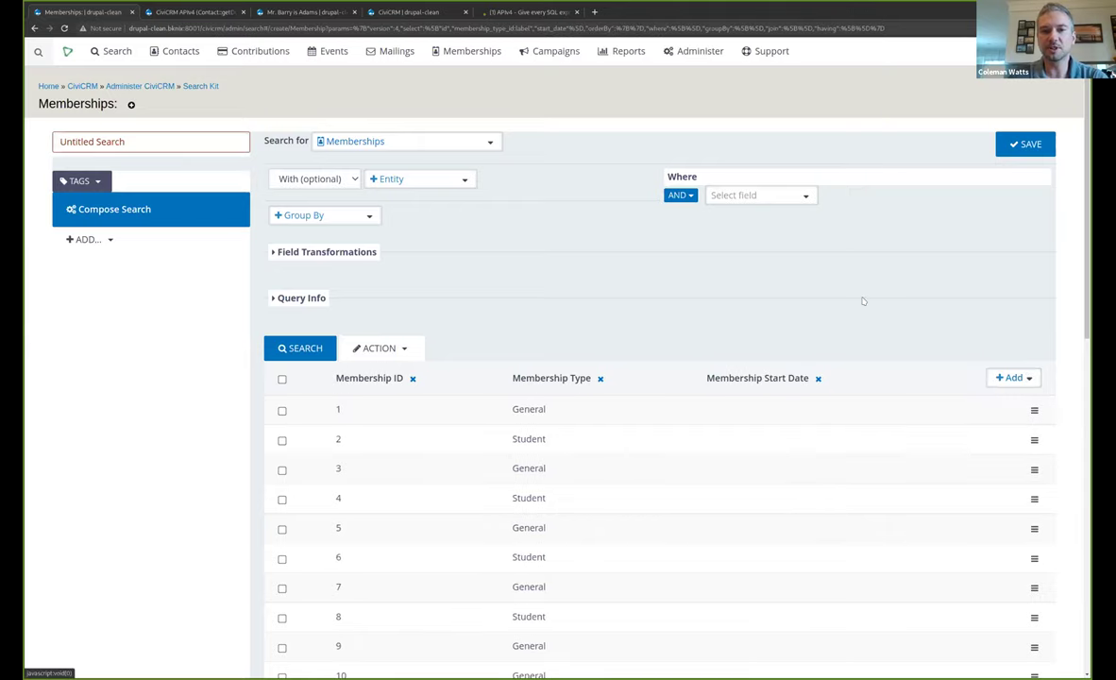
pyautogui.click(300, 346)
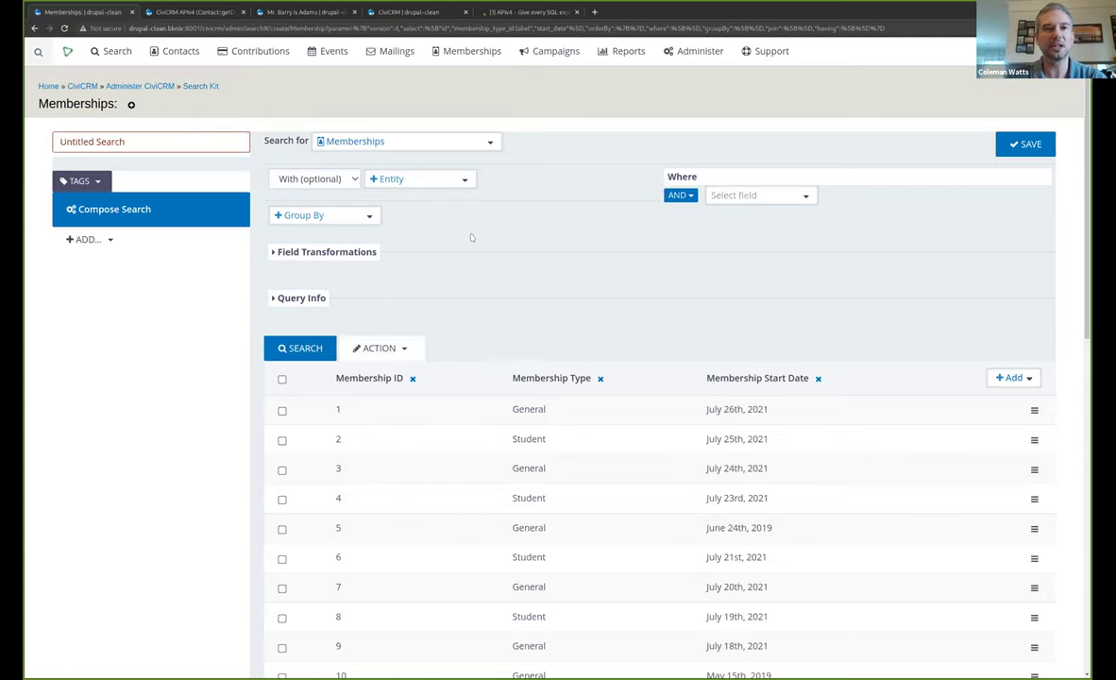
# - Join Membership Contact as a With (required) entity and rerun the search
pyautogui.click(340, 181)
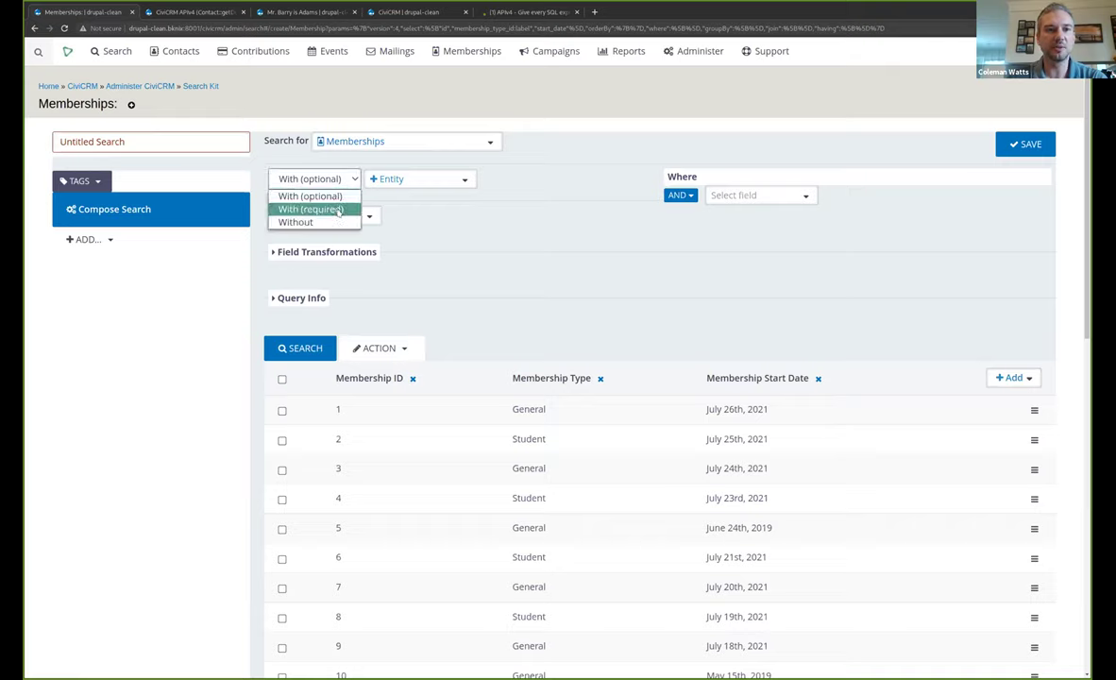
pyautogui.click(312, 208)
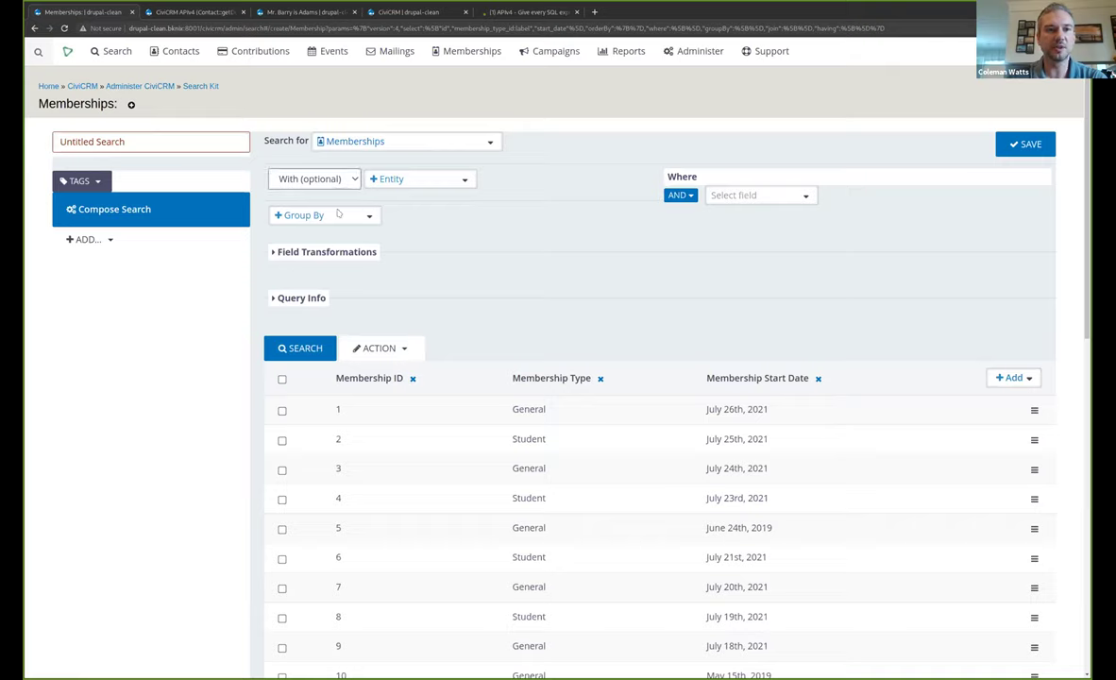
pyautogui.click(462, 181)
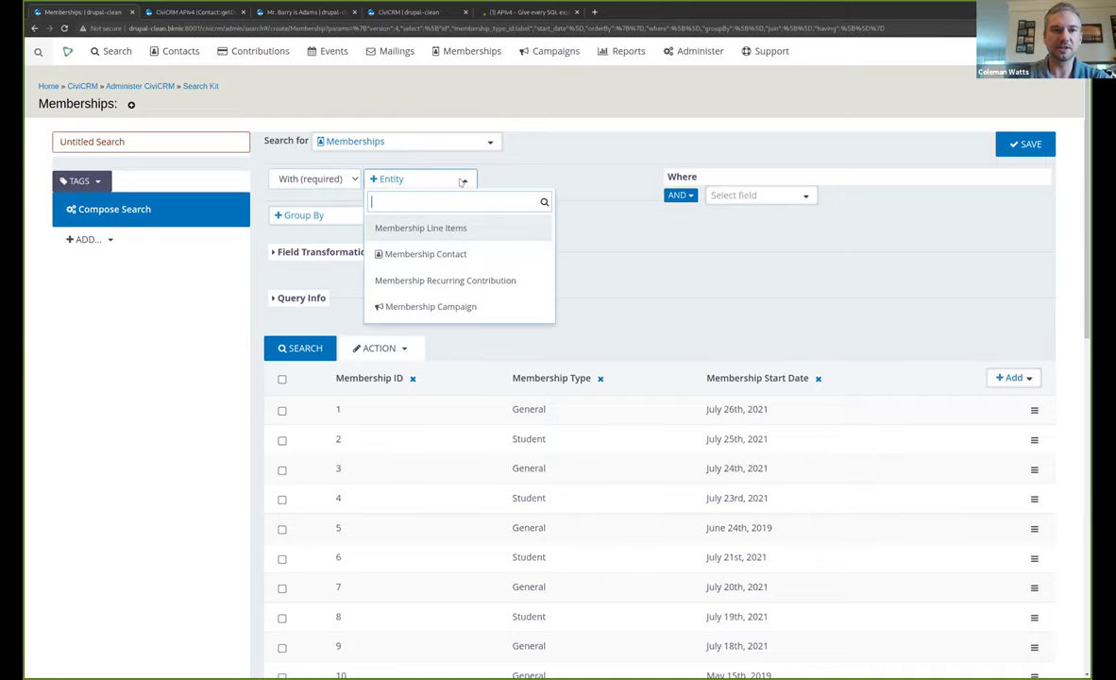
pyautogui.click(449, 255)
pyautogui.click(298, 413)
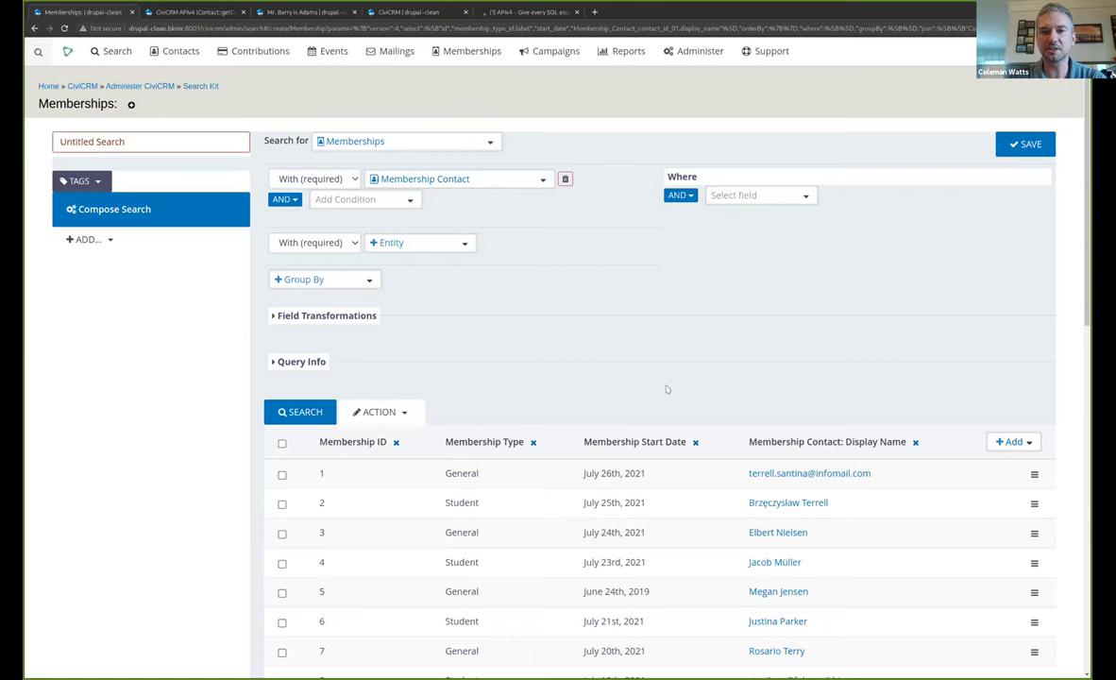
# - View the edit form of the membership with ID 1 and close it without saving
pyautogui.scroll(-1, 666, 389)
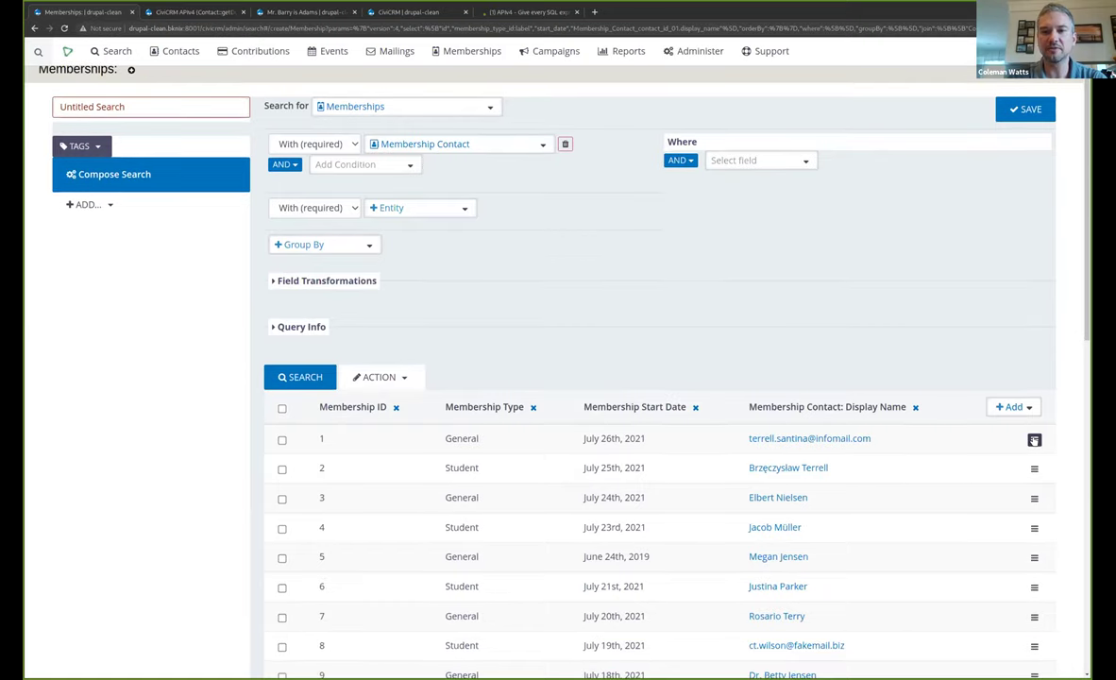
pyautogui.click(1035, 441)
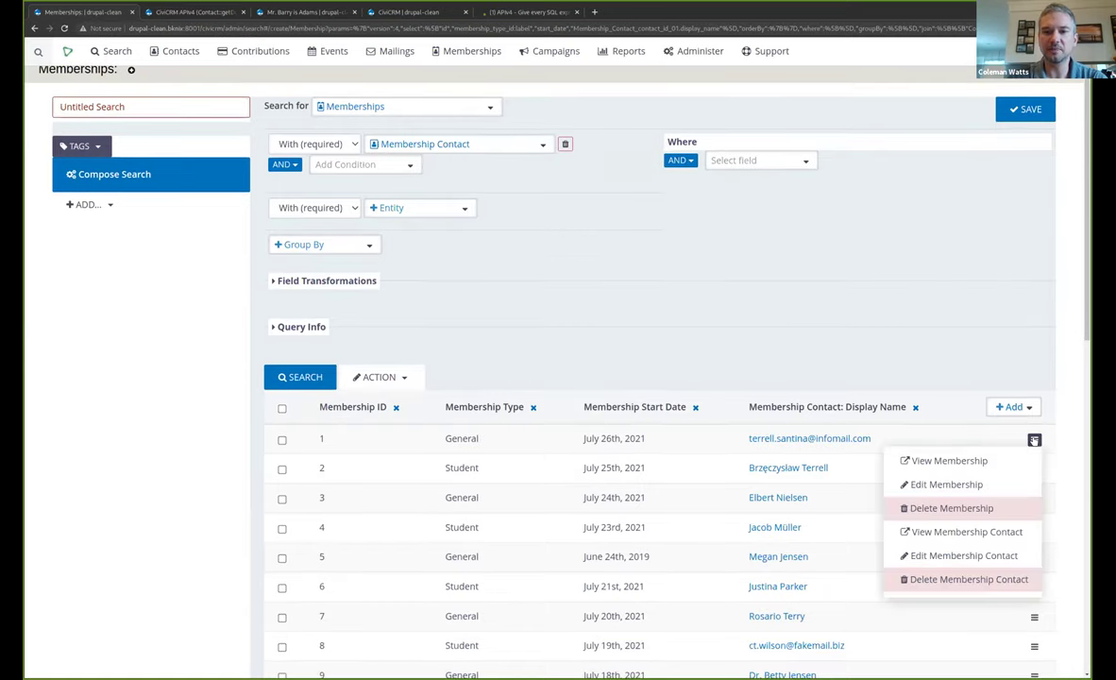
pyautogui.click(946, 486)
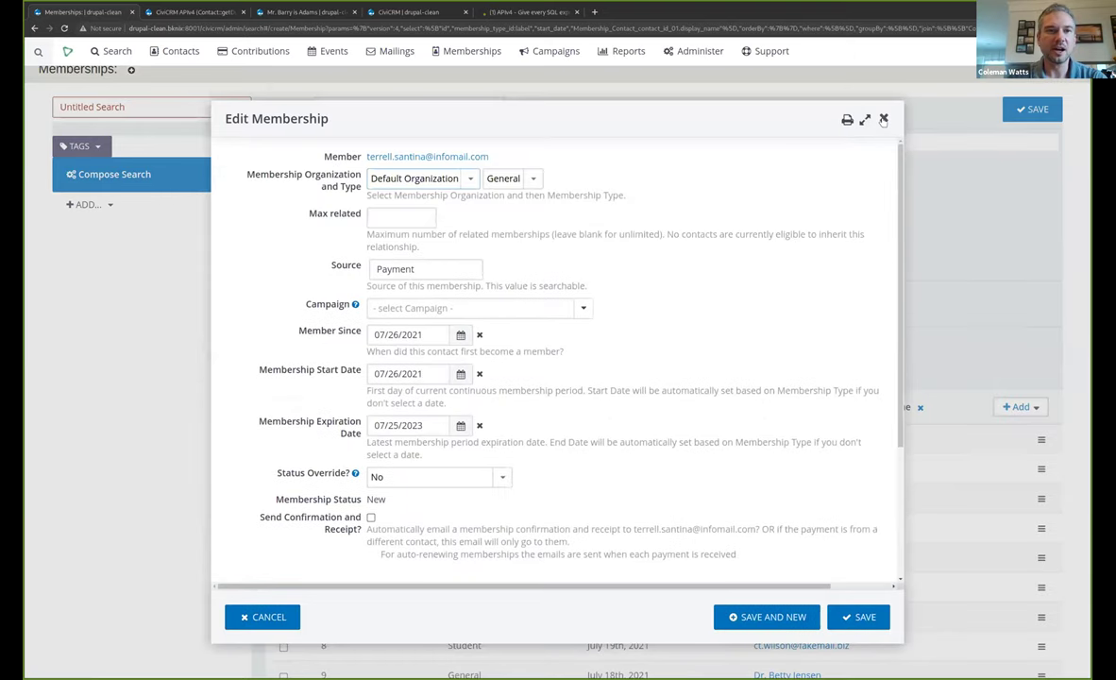
pyautogui.press('Escape')
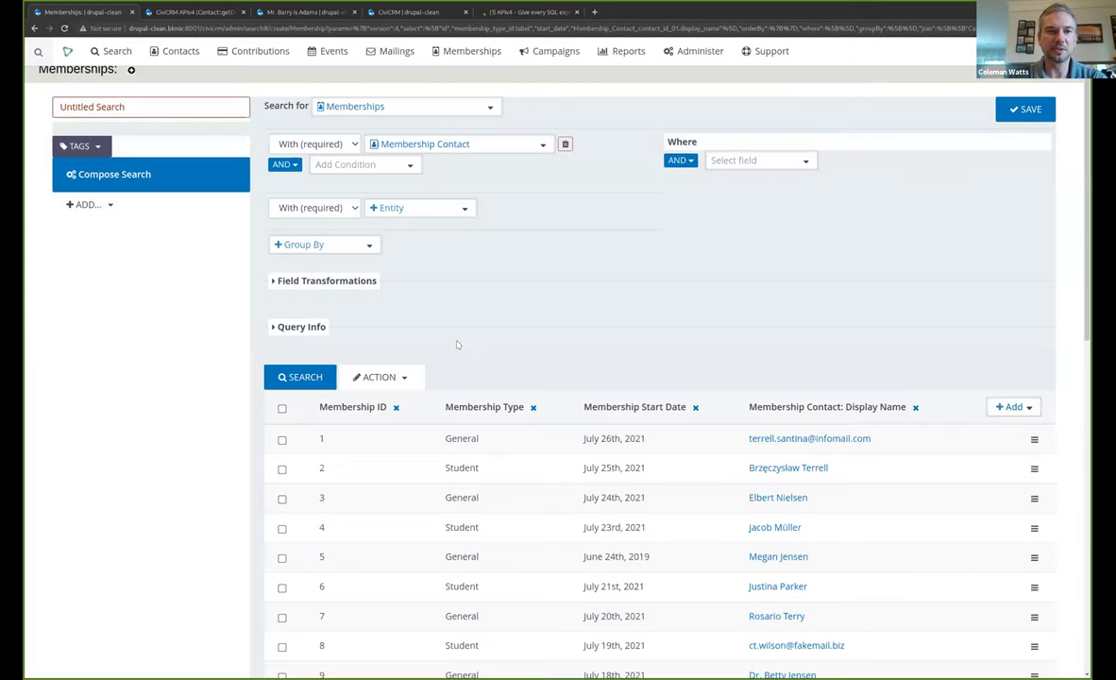
# - Select the memberships with IDs 1, 2 and 3 and review the bulk actions available for them
pyautogui.click(282, 440)
pyautogui.click(282, 468)
pyautogui.click(281, 498)
pyautogui.click(397, 375)
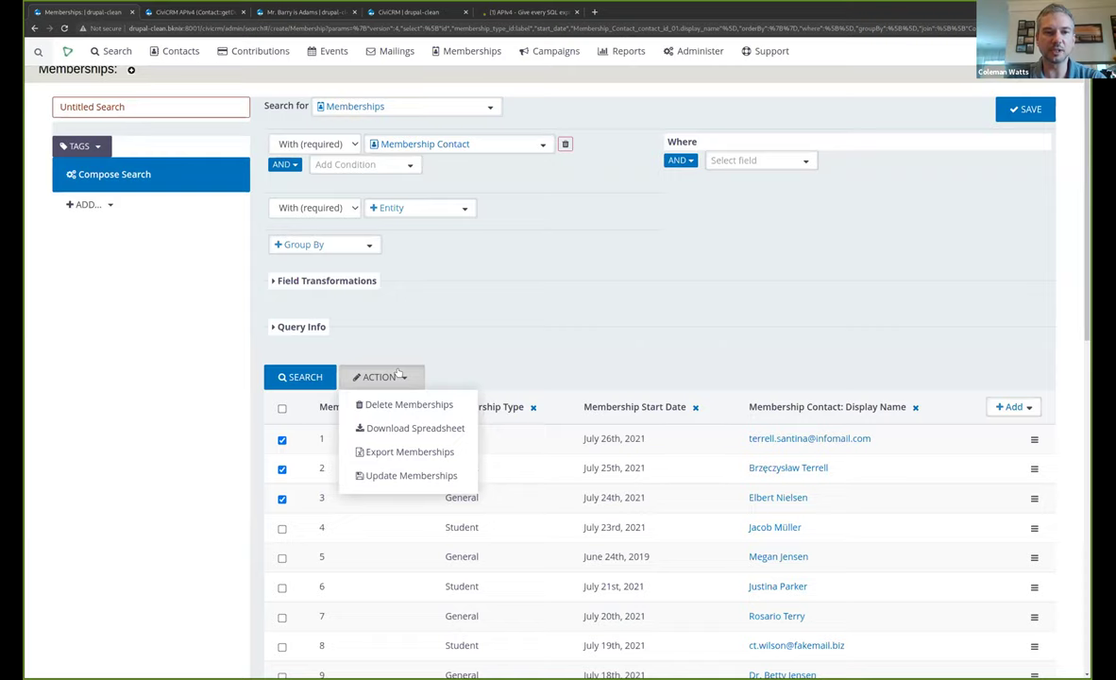
pyautogui.click(532, 357)
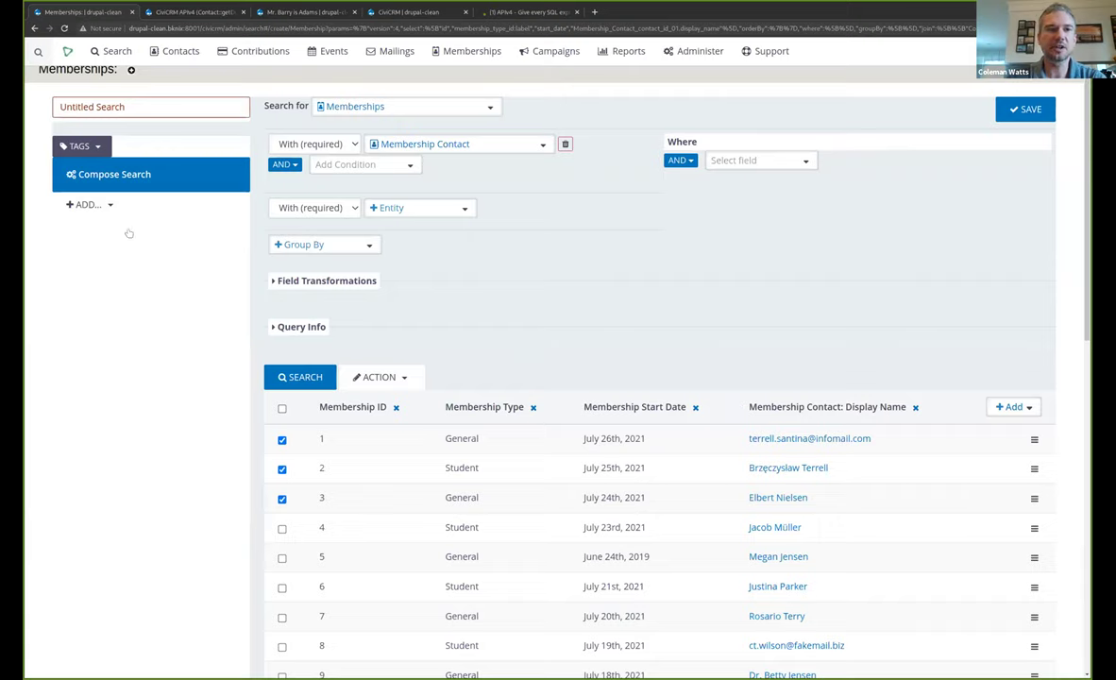
# - Add a table display to the search, keep its permissions enforced, and name it Display of Members
pyautogui.click(95, 205)
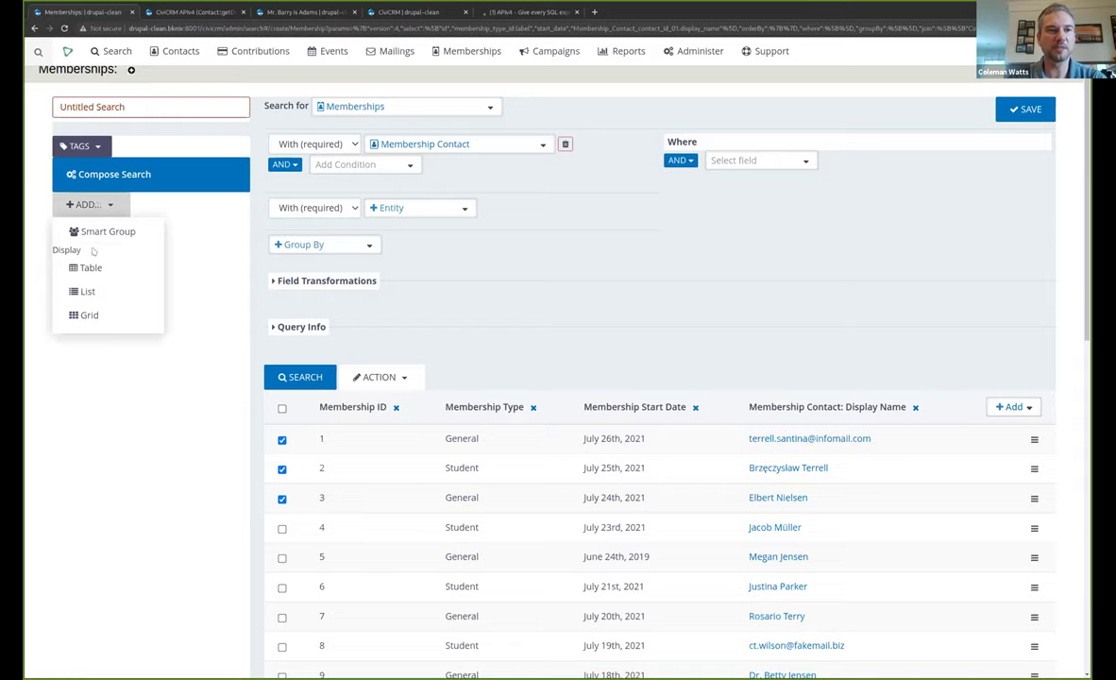
pyautogui.click(90, 269)
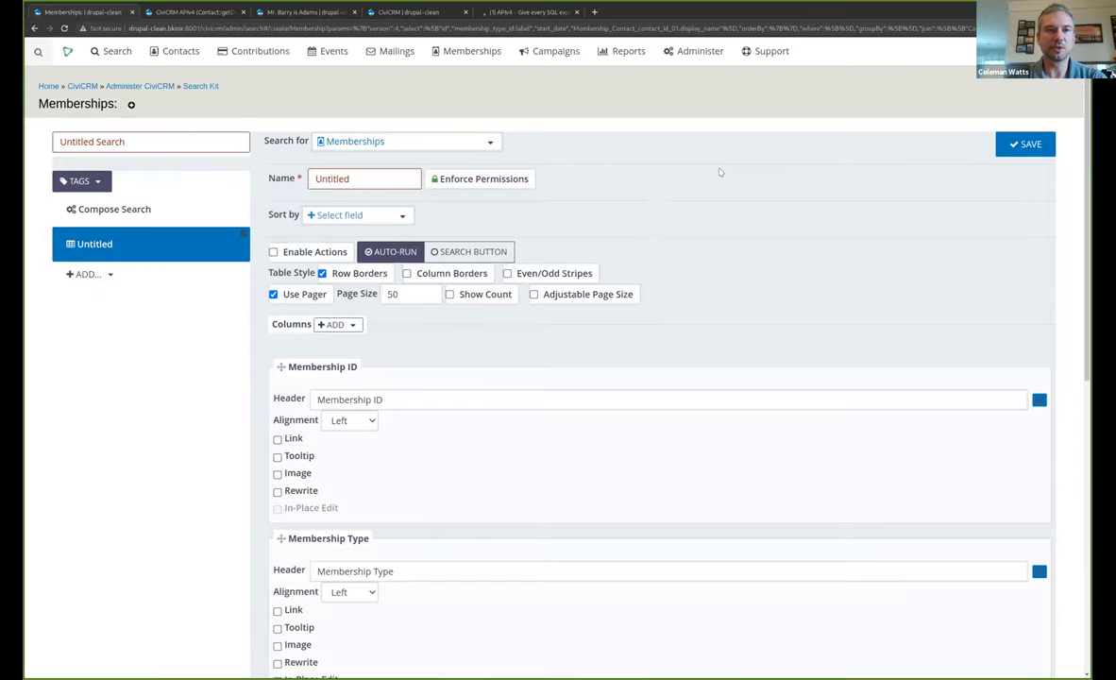
pyautogui.click(365, 180)
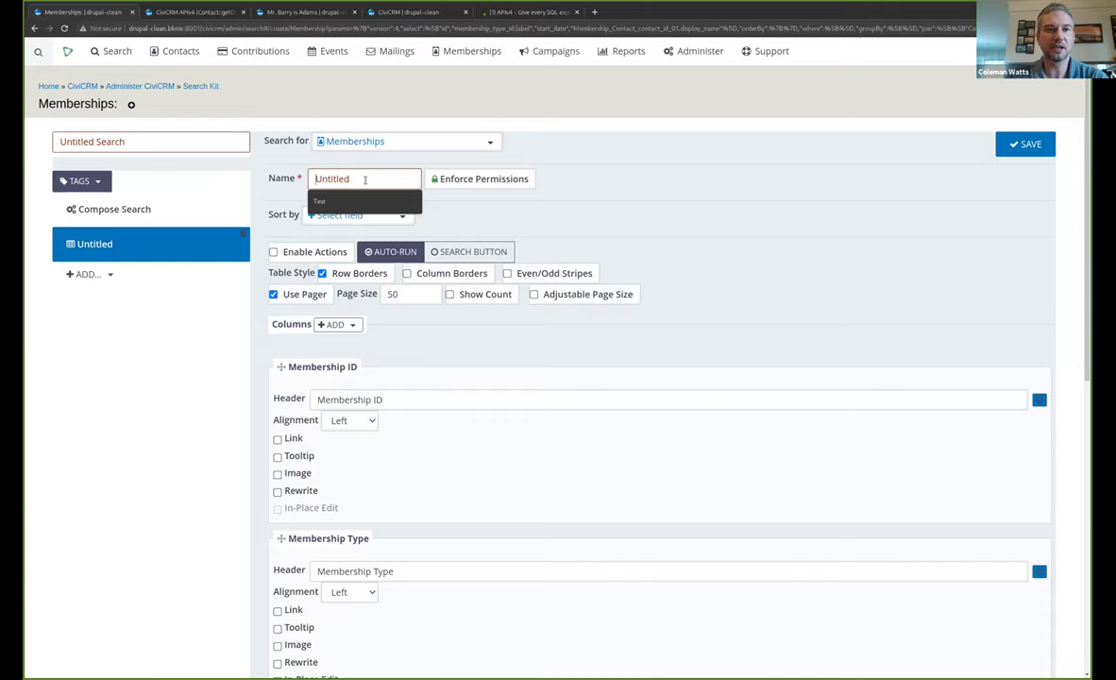
pyautogui.click(504, 179)
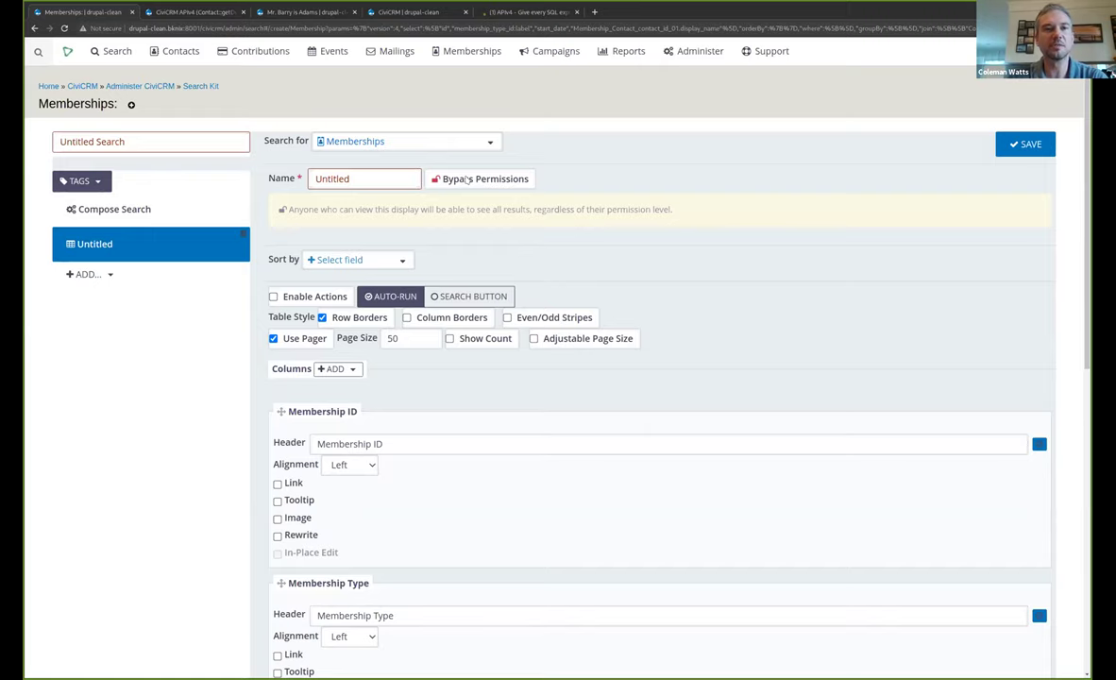
pyautogui.click(466, 179)
pyautogui.click(360, 179)
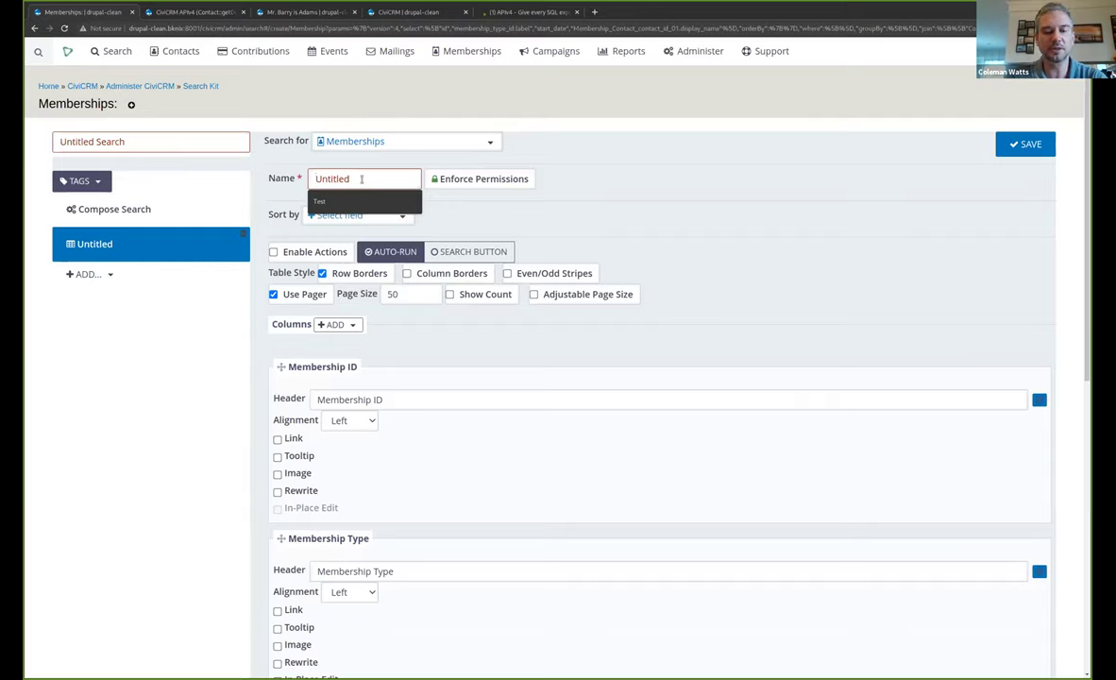
pyautogui.write('Display of')
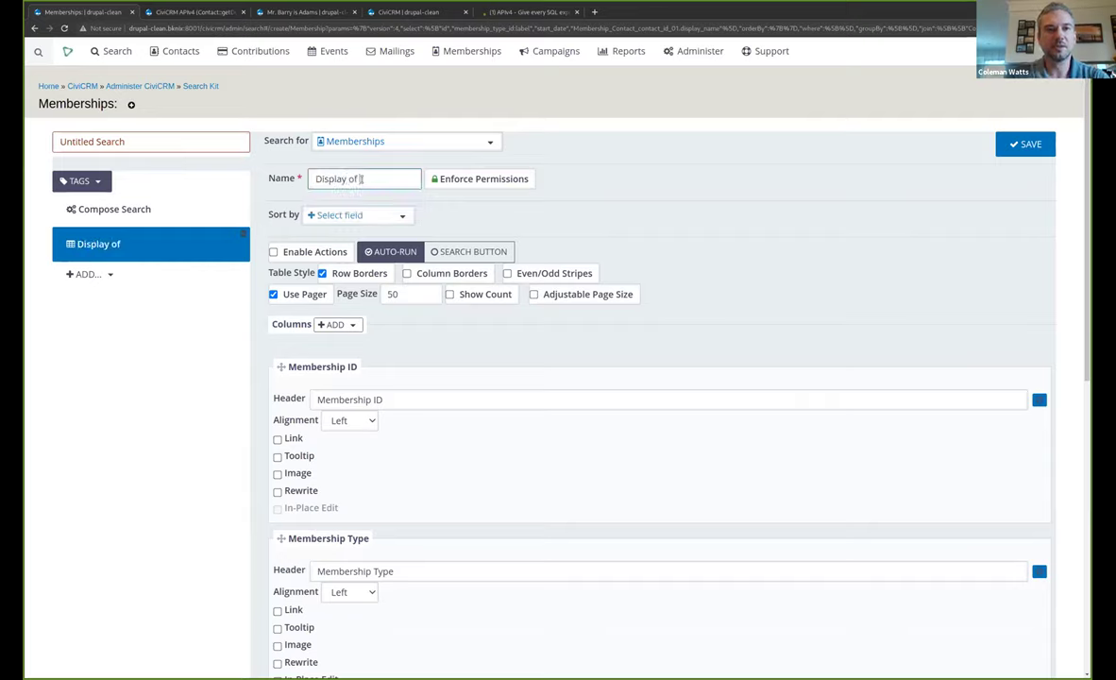
pyautogui.write(' Members')
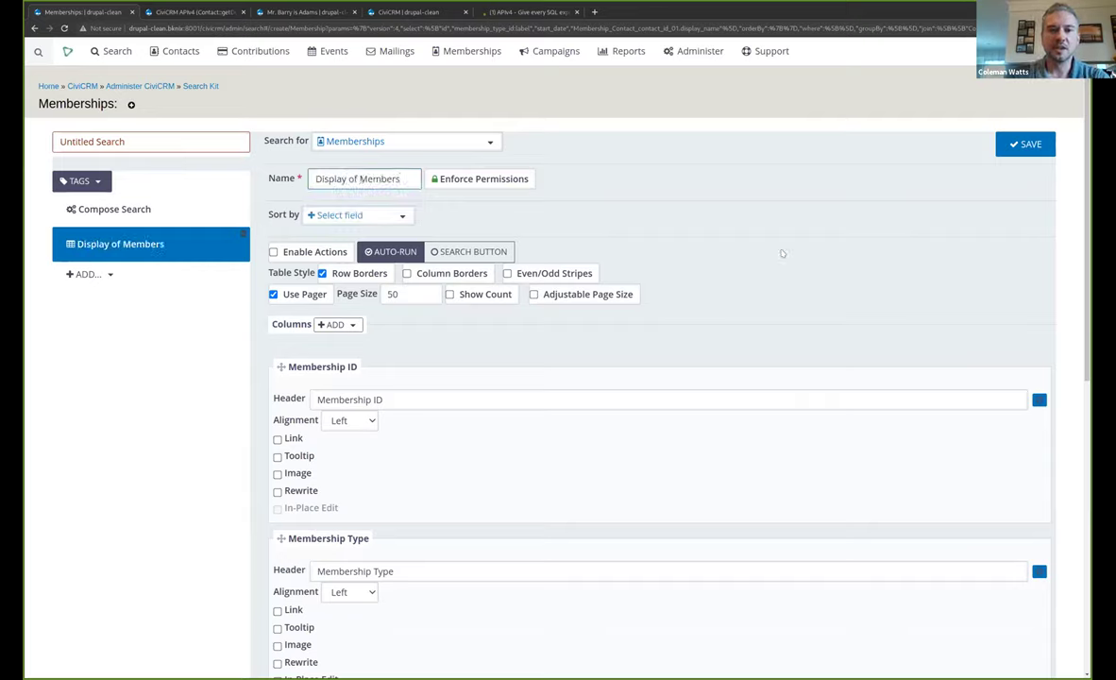
# - Enable actions, column borders, even/odd stripes, adjustable page size and the result count for the table display
pyautogui.scroll(-3, 782, 253)
pyautogui.scroll(3, 779, 251)
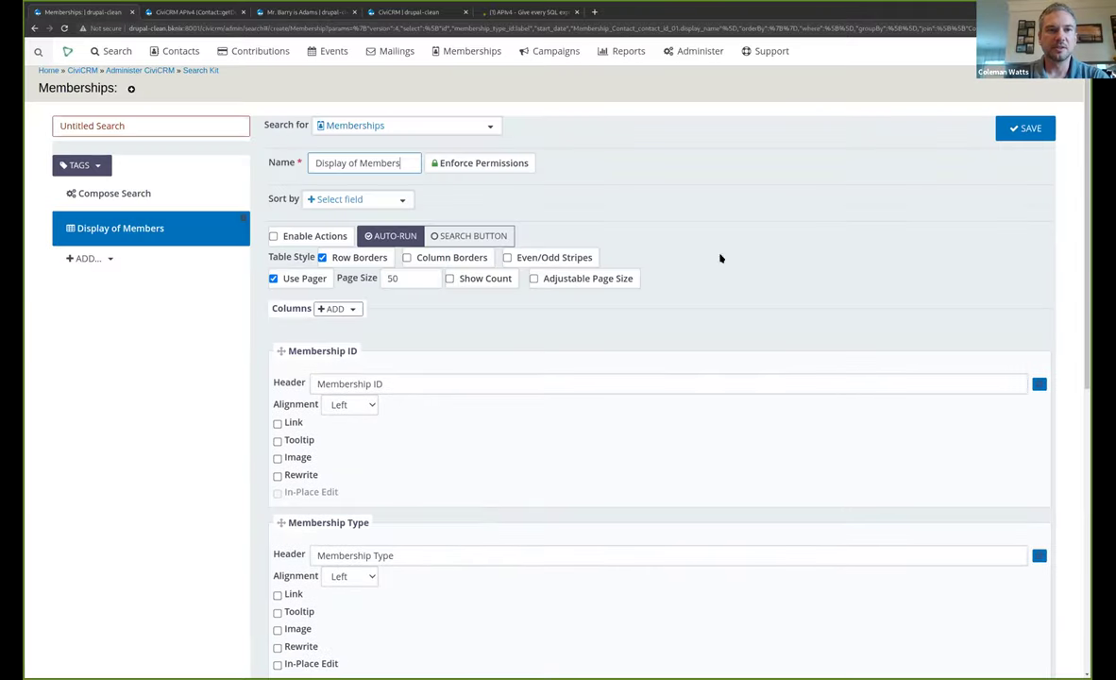
pyautogui.click(307, 236)
pyautogui.click(444, 257)
pyautogui.click(544, 257)
pyautogui.click(581, 279)
pyautogui.click(484, 278)
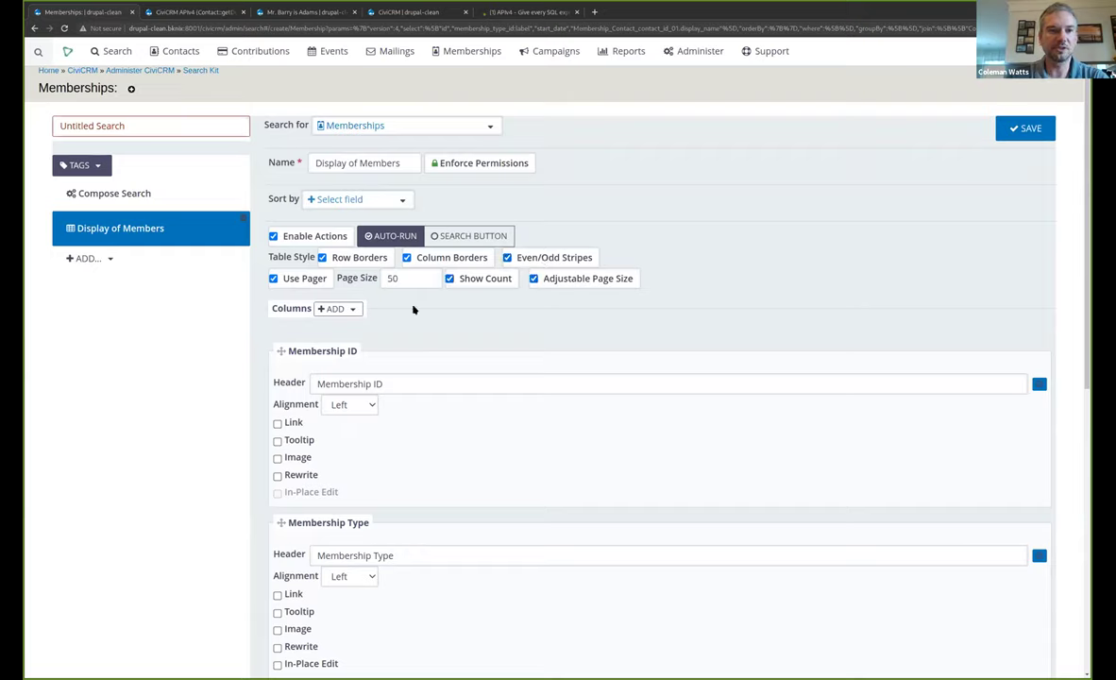
# - Name the search Mem Search and save it together with its display
pyautogui.scroll(-2, 413, 308)
pyautogui.scroll(1, 413, 309)
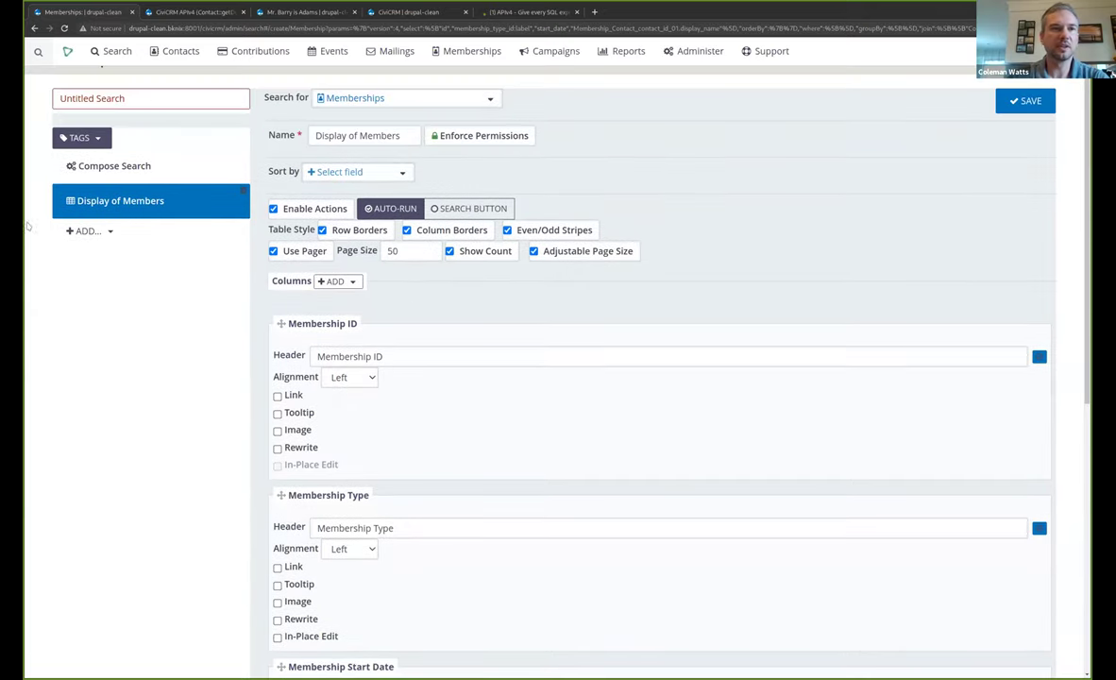
pyautogui.click(154, 98)
pyautogui.write('Mem')
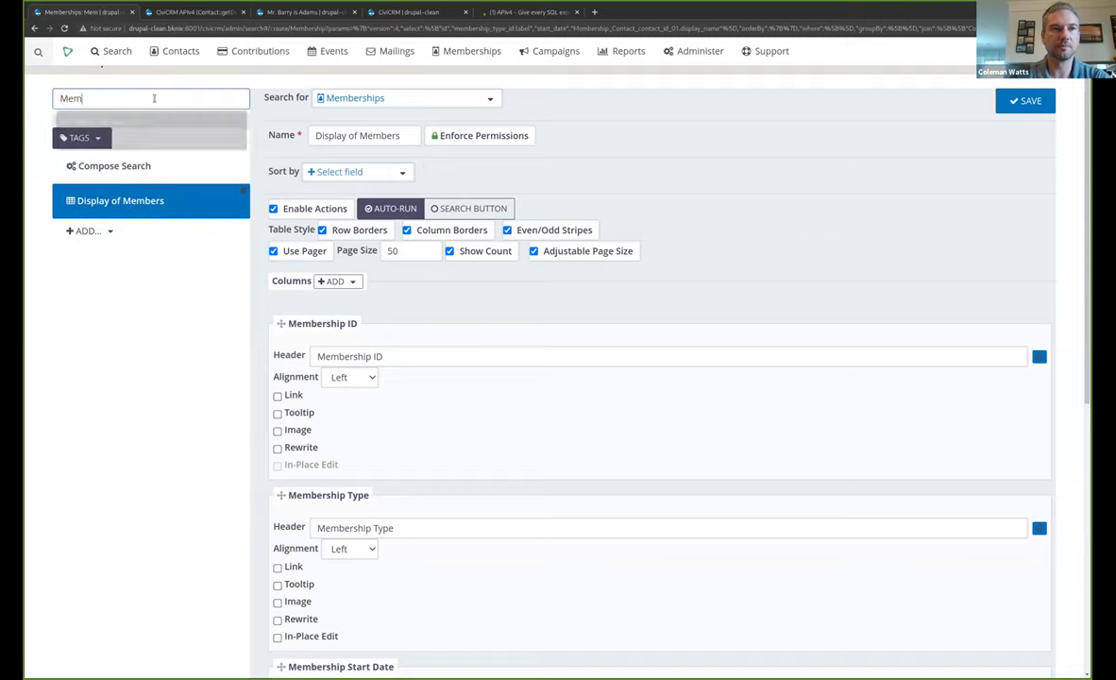
pyautogui.write('Search')
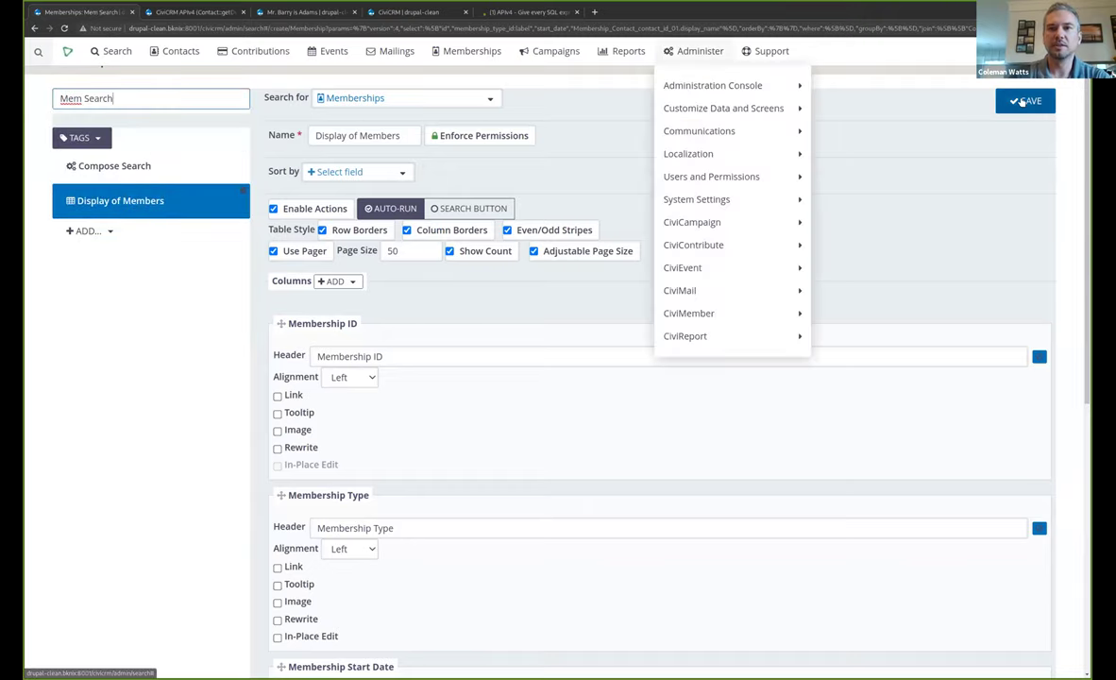
pyautogui.click(1023, 101)
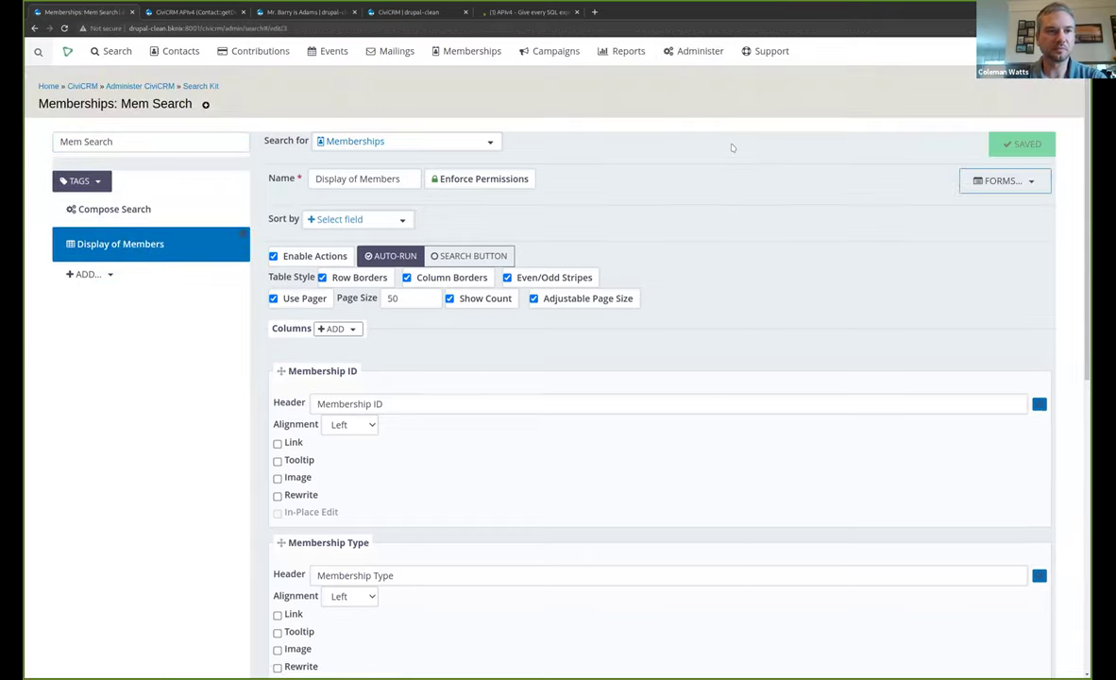
# - Return to composing the search, apply the Year Only transformation to Membership Start Date and rerun the search
pyautogui.click(163, 213)
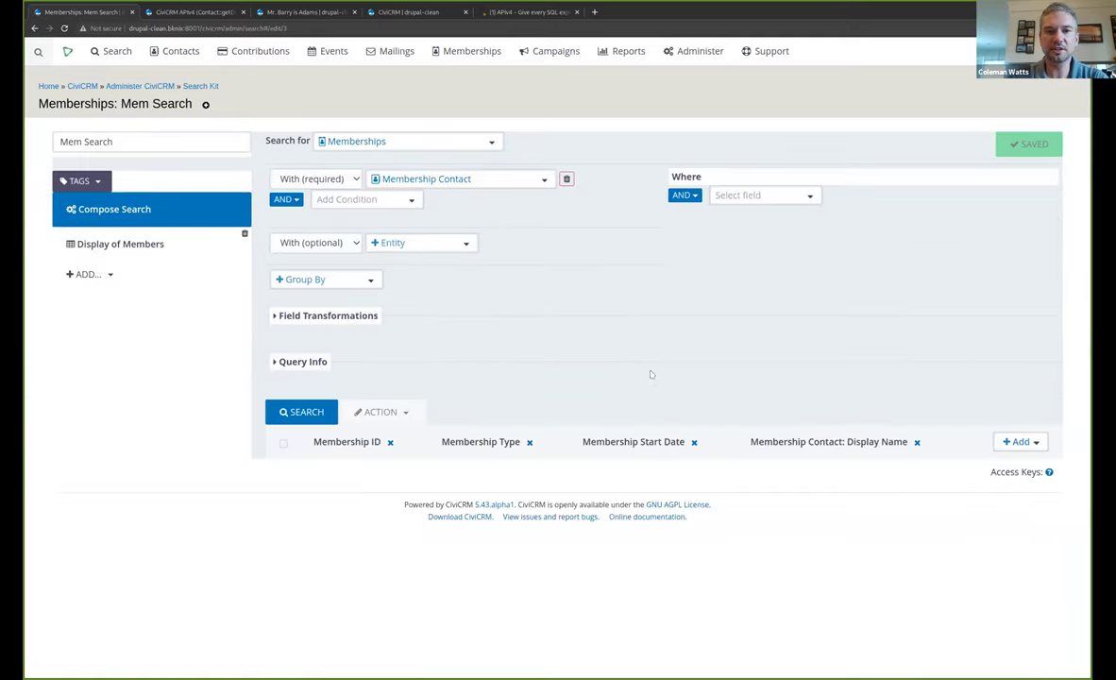
pyautogui.click(343, 316)
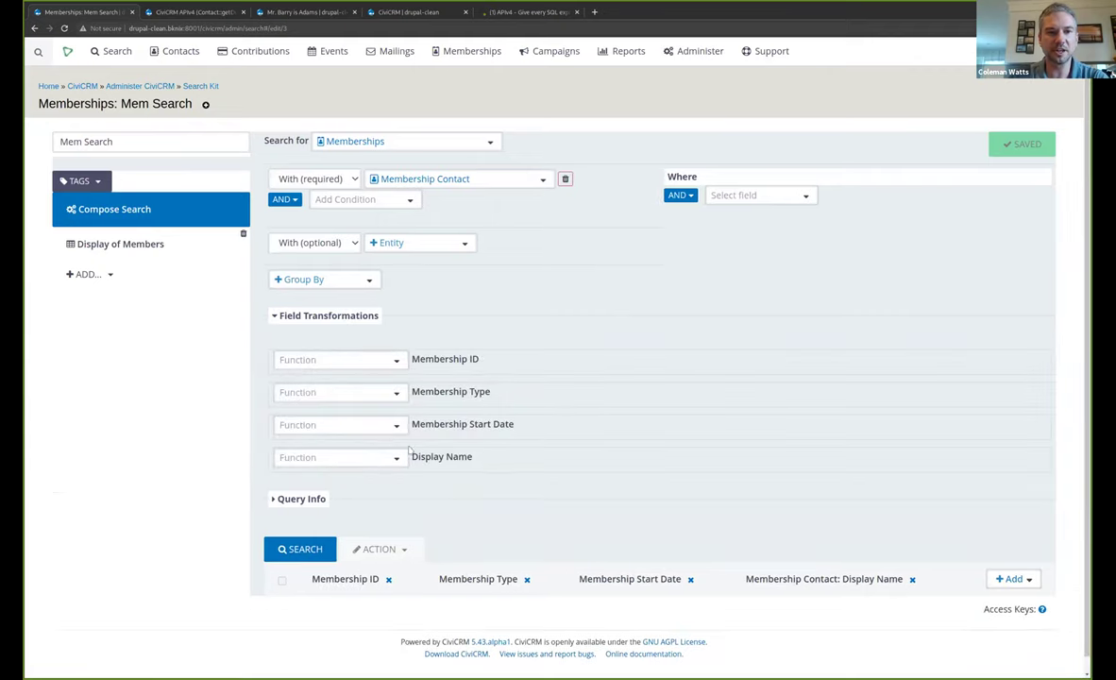
pyautogui.click(359, 425)
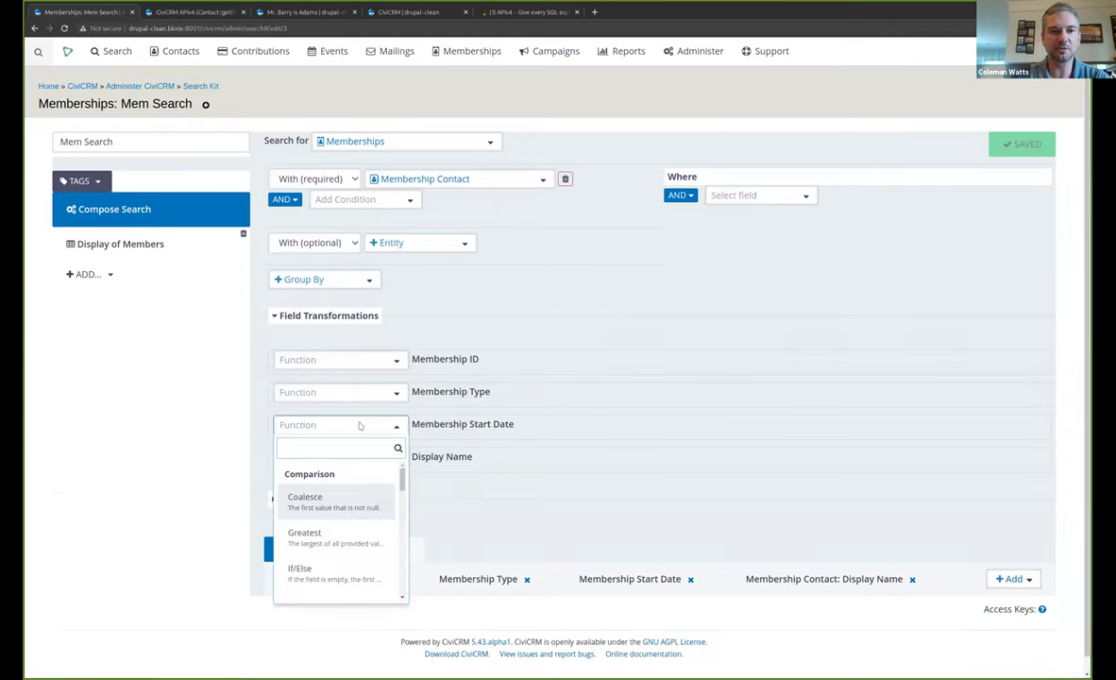
pyautogui.write('yea')
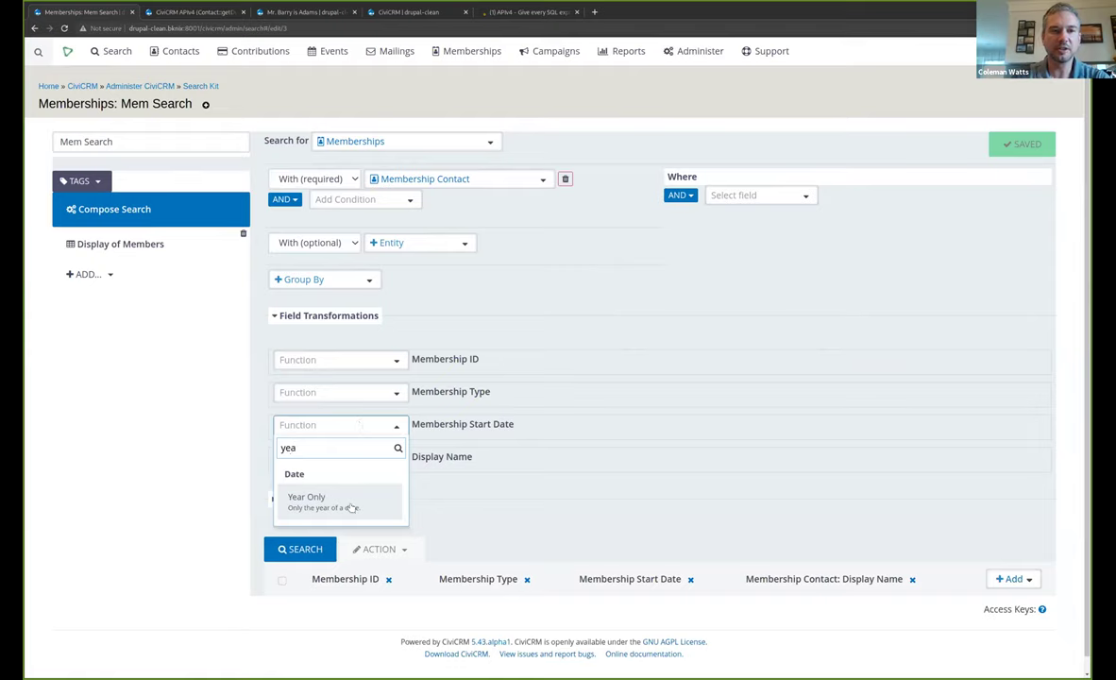
pyautogui.click(352, 500)
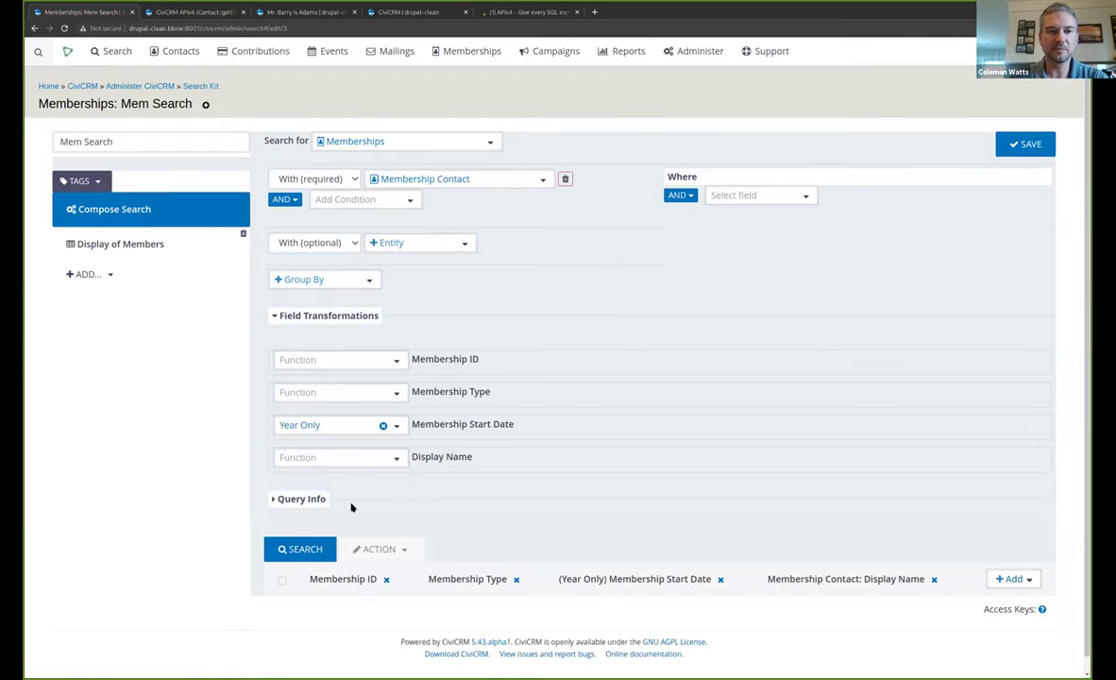
pyautogui.click(300, 555)
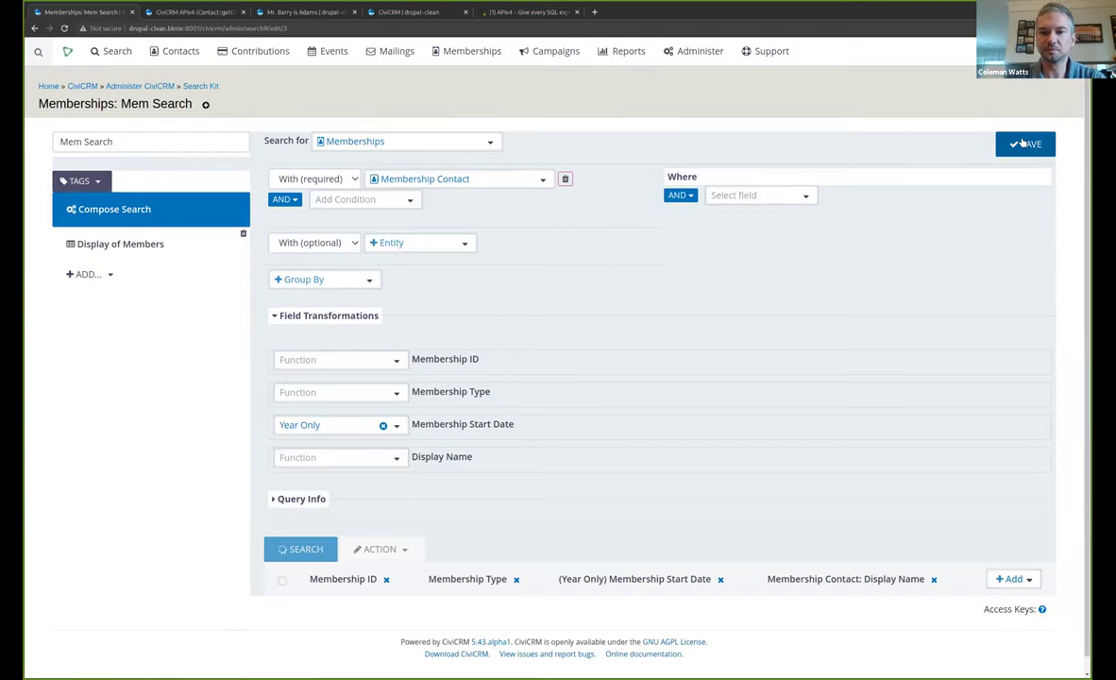
pyautogui.scroll(-3, 930, 215)
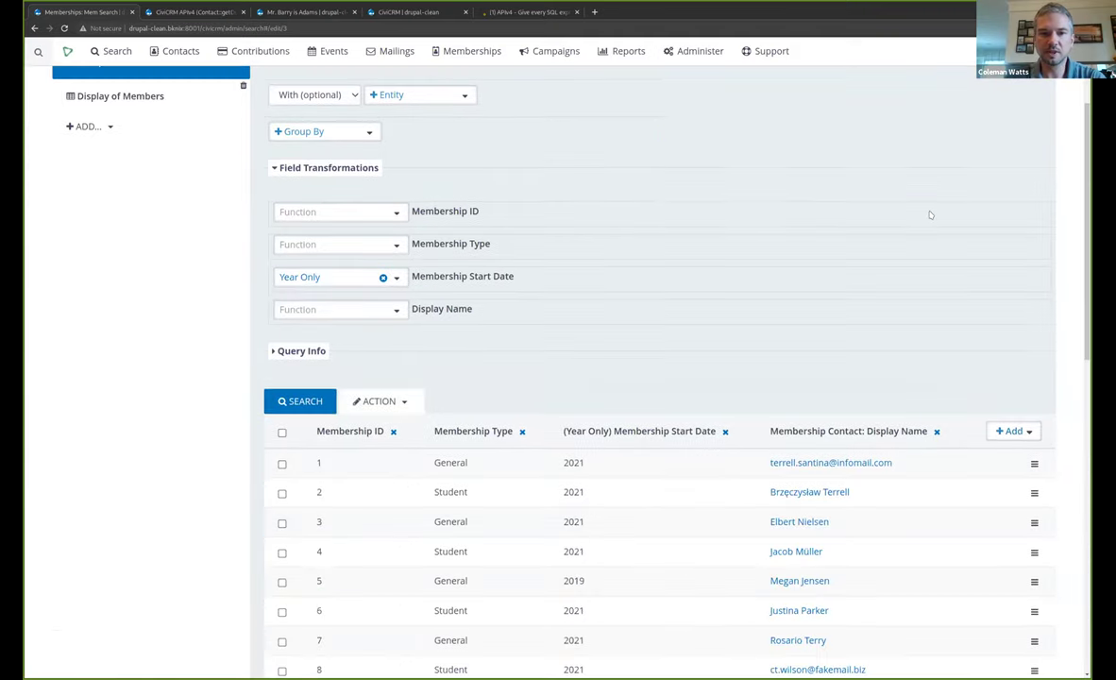
pyautogui.scroll(3, 930, 215)
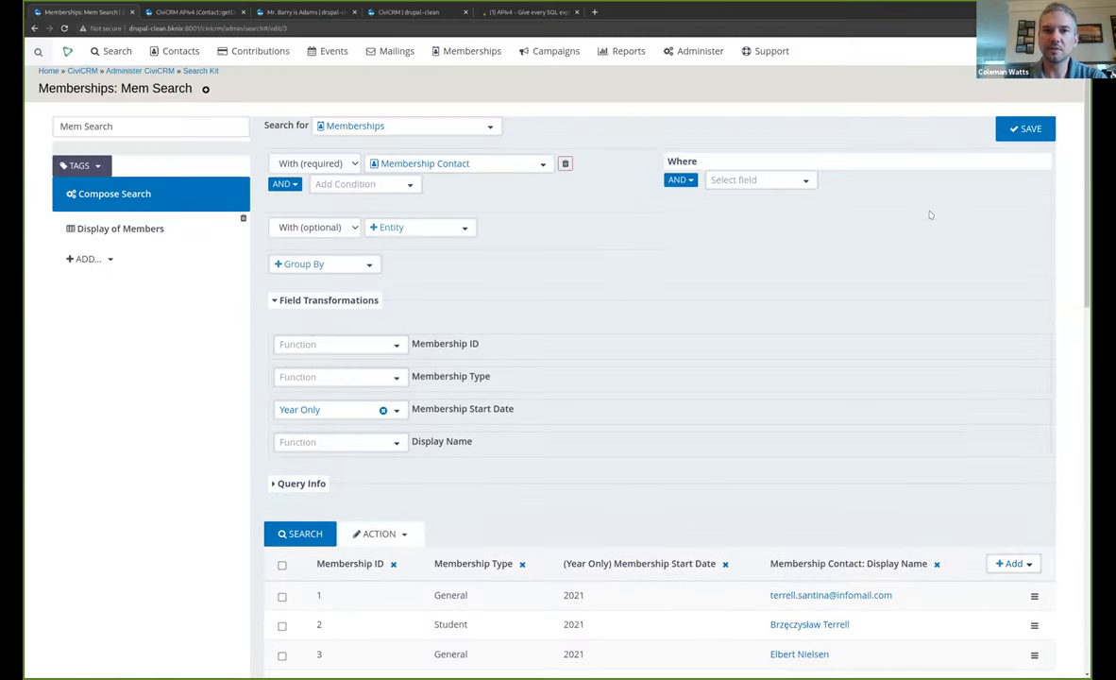
# - Add a Where condition limiting Membership Type to General and rerun the search
pyautogui.click(782, 182)
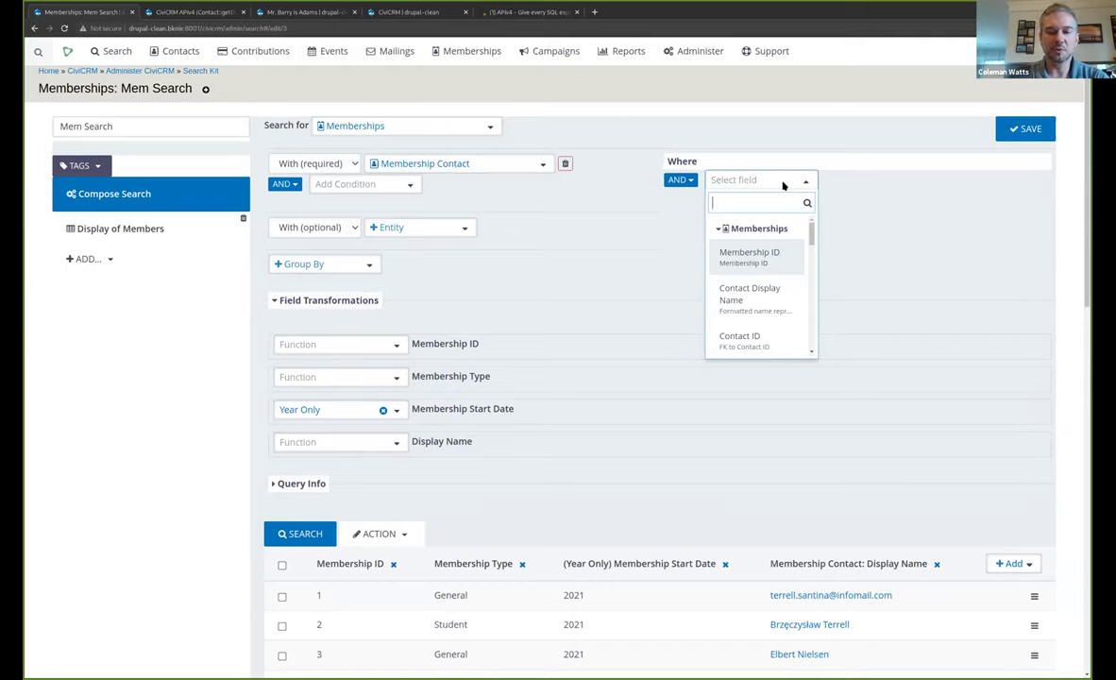
pyautogui.write('type')
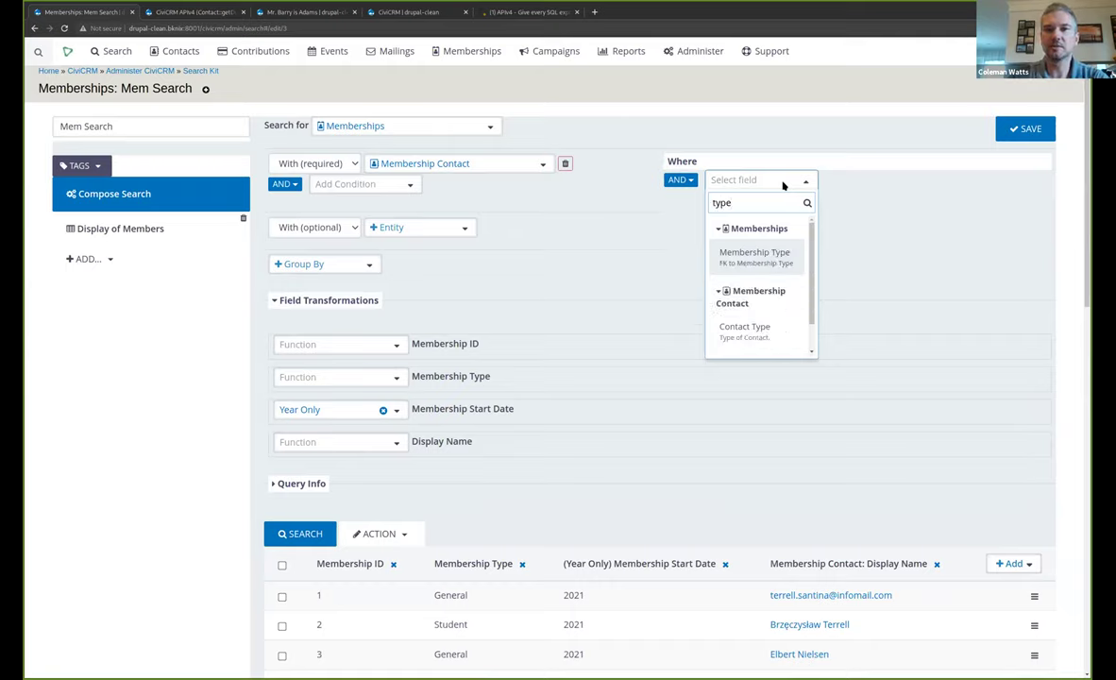
pyautogui.press('Return')
pyautogui.click(932, 182)
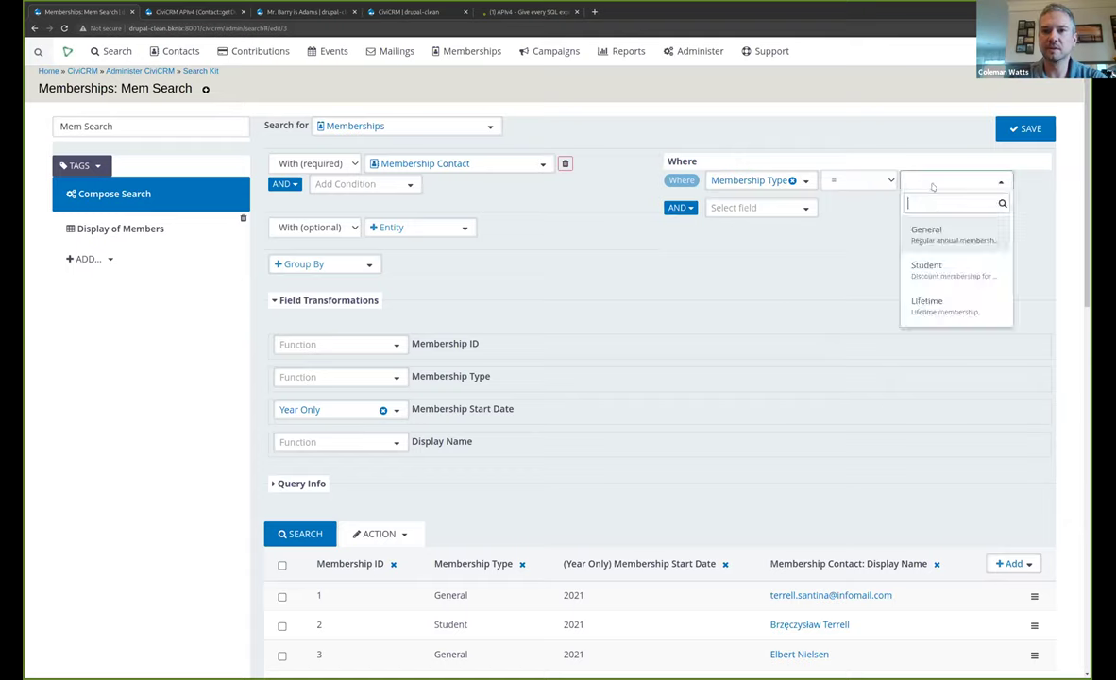
pyautogui.click(951, 236)
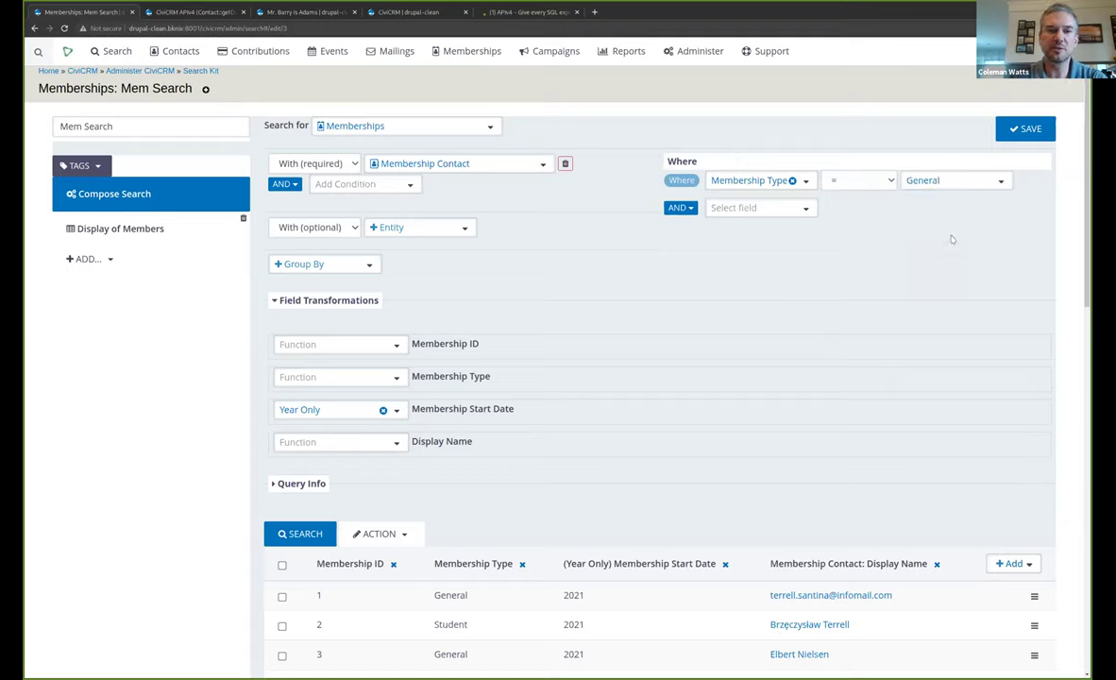
pyautogui.click(300, 534)
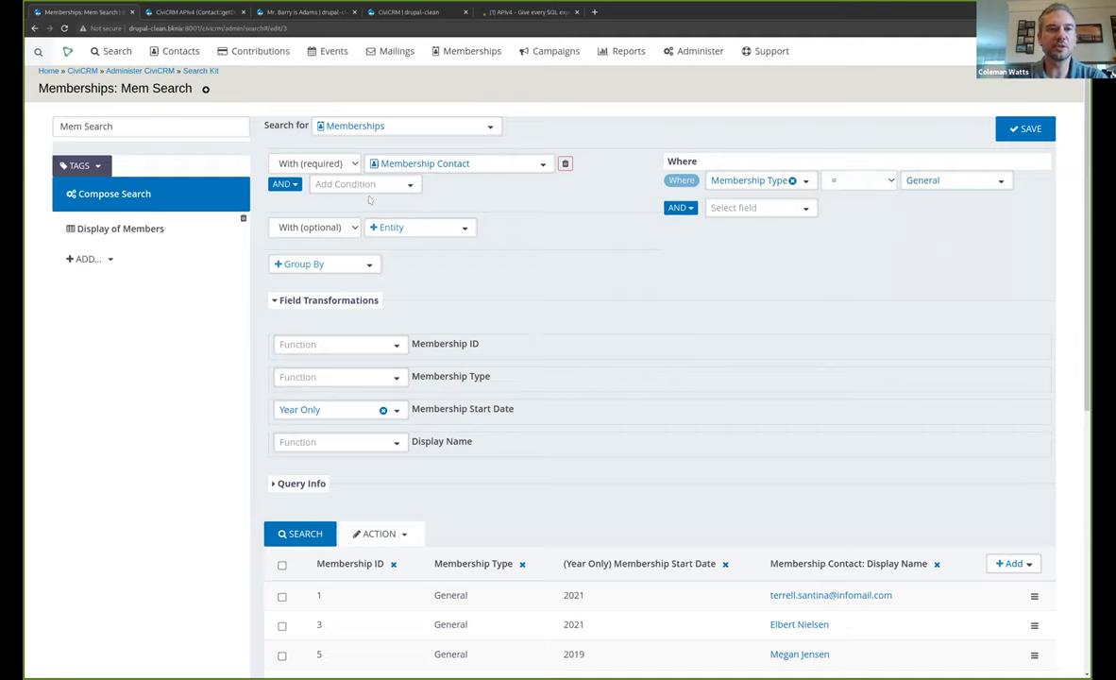
# - Join Contact Related Contacts to the search as a With (optional) entity
pyautogui.click(427, 227)
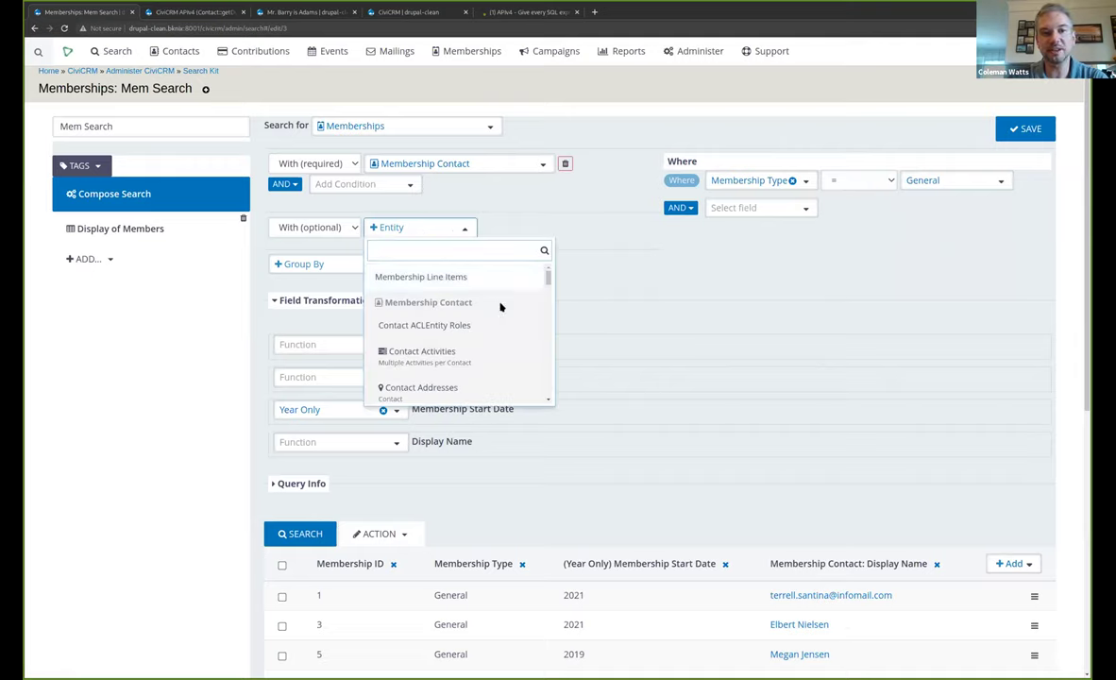
pyautogui.scroll(-2, 500, 307)
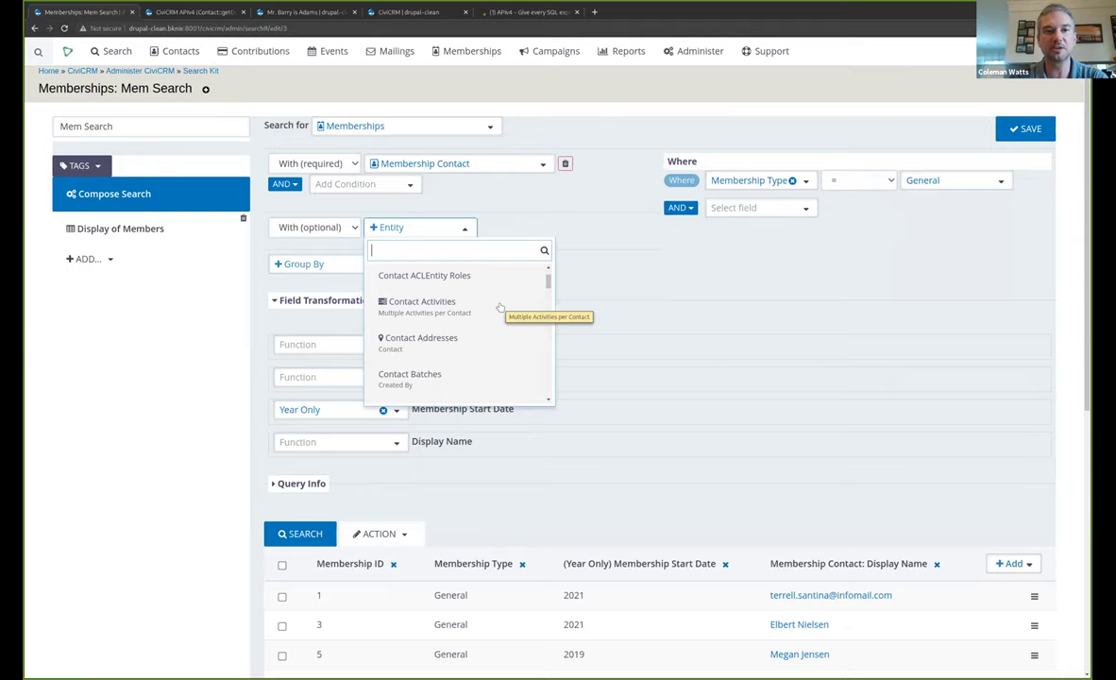
pyautogui.scroll(-5, 501, 307)
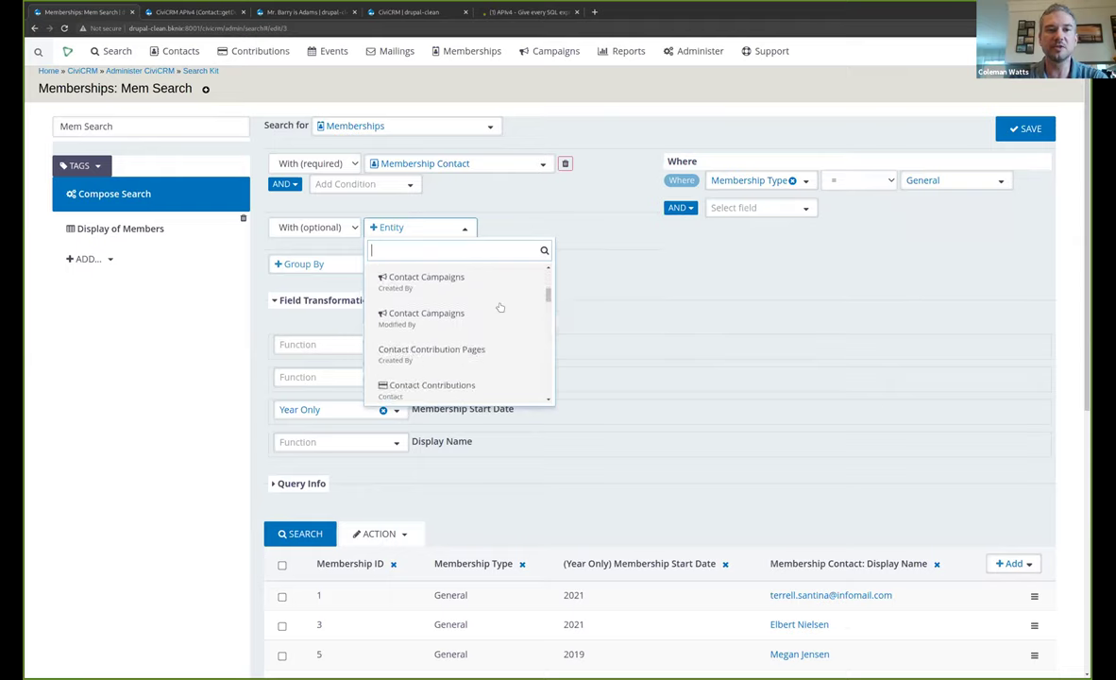
pyautogui.scroll(-2, 500, 307)
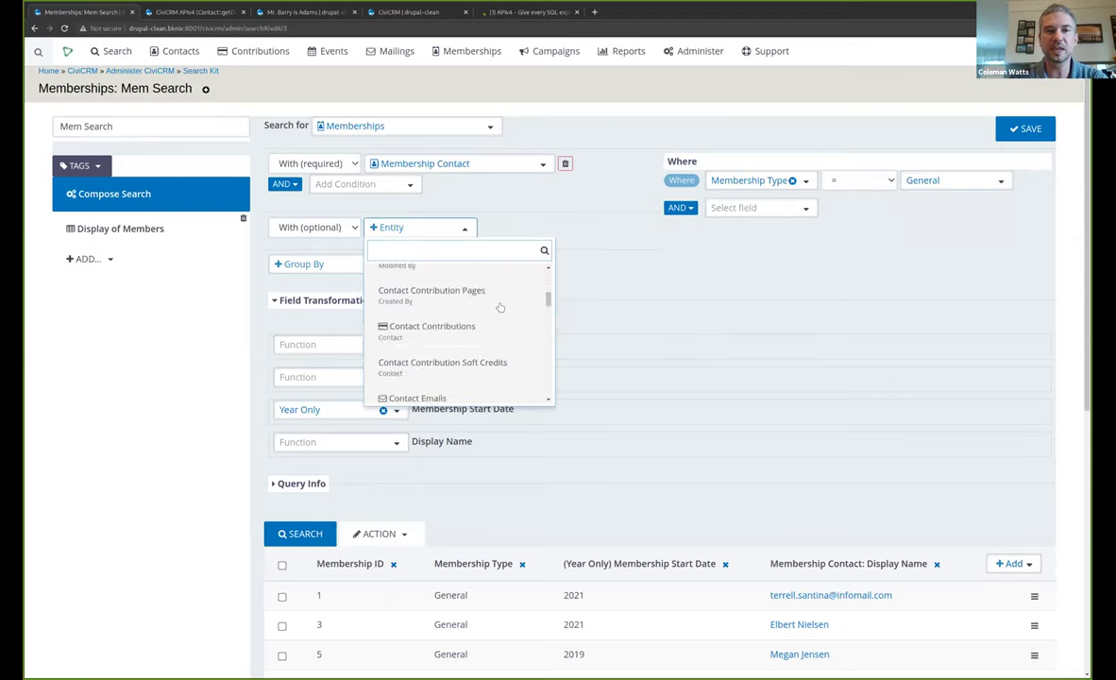
pyautogui.scroll(-3, 501, 307)
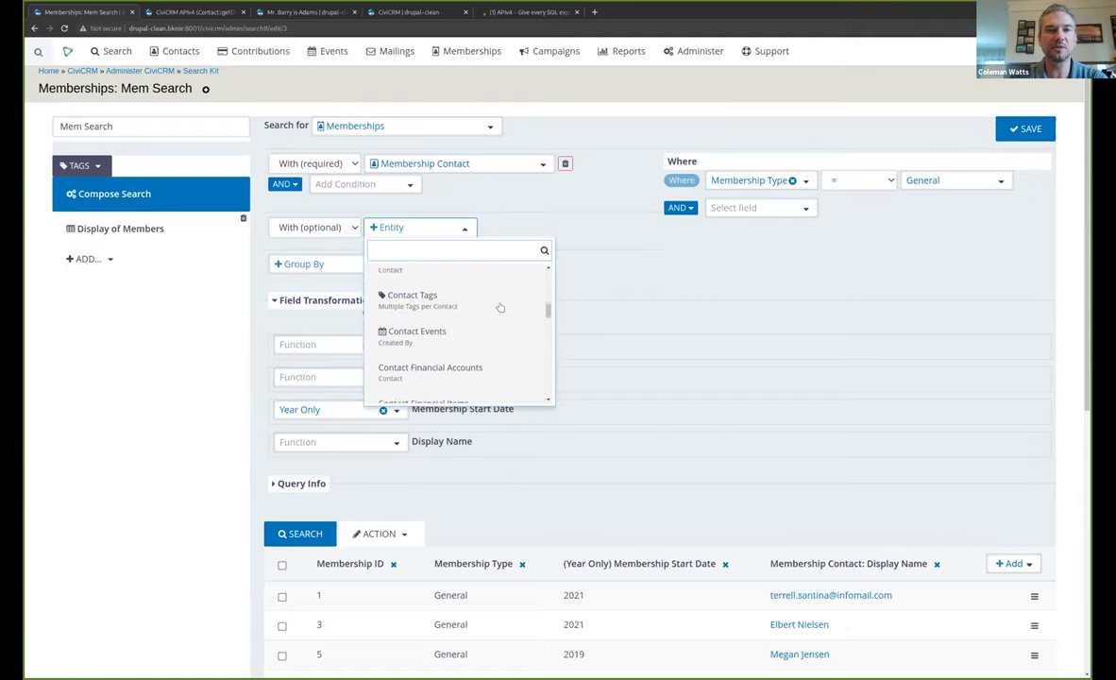
pyautogui.scroll(-4, 501, 307)
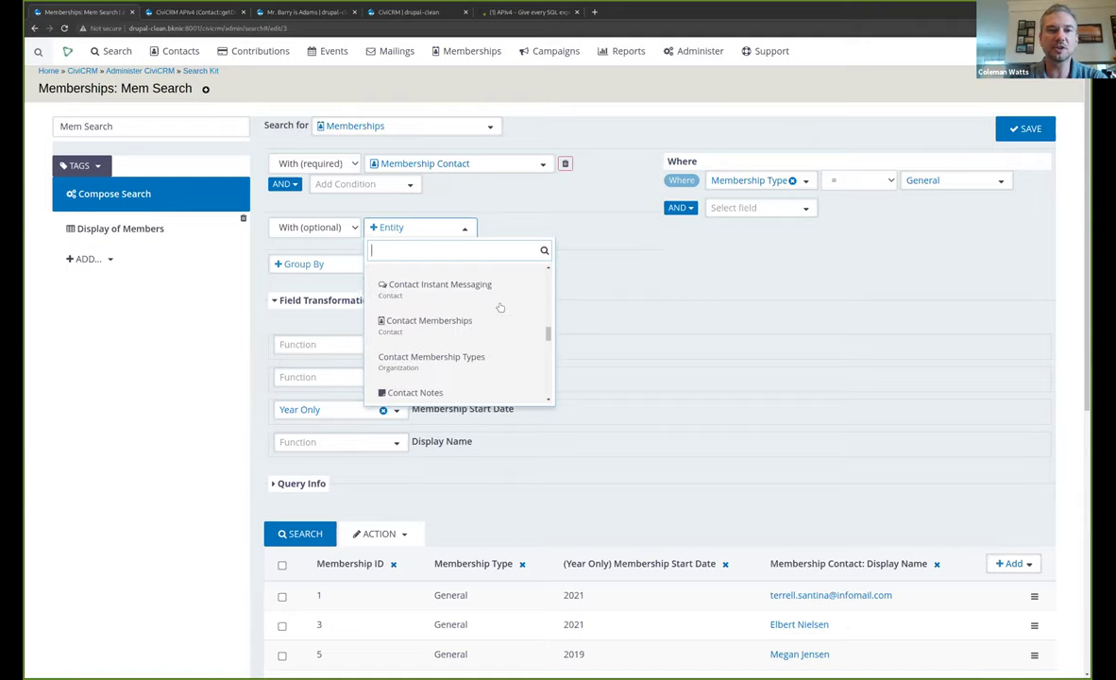
pyautogui.scroll(-4, 501, 307)
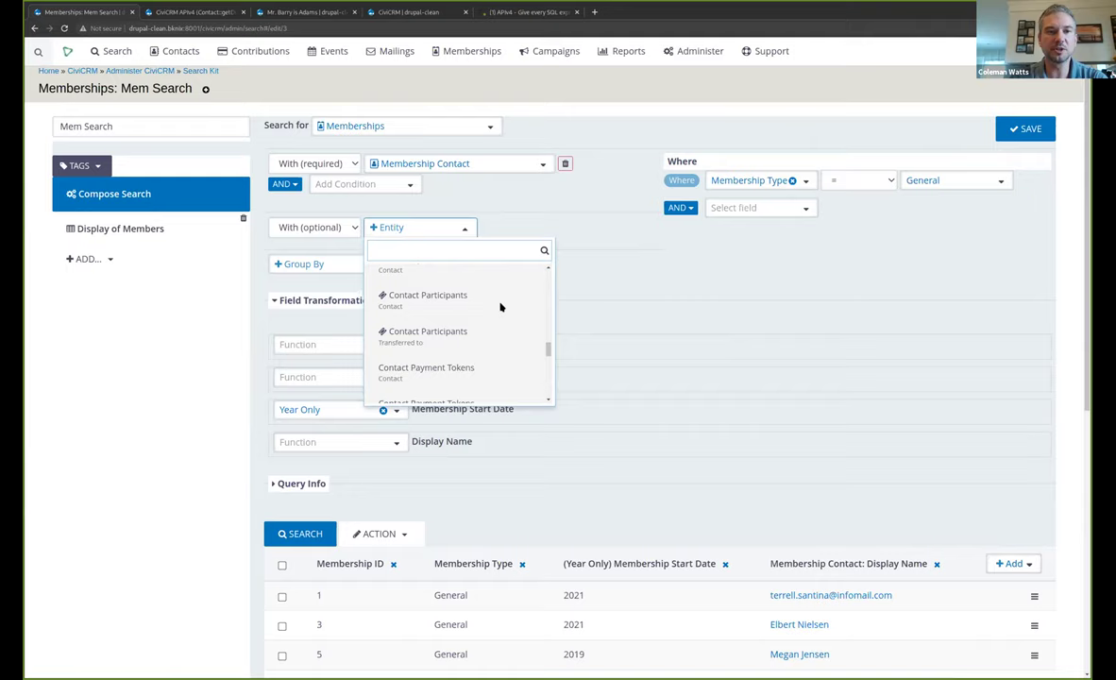
pyautogui.scroll(-5, 500, 306)
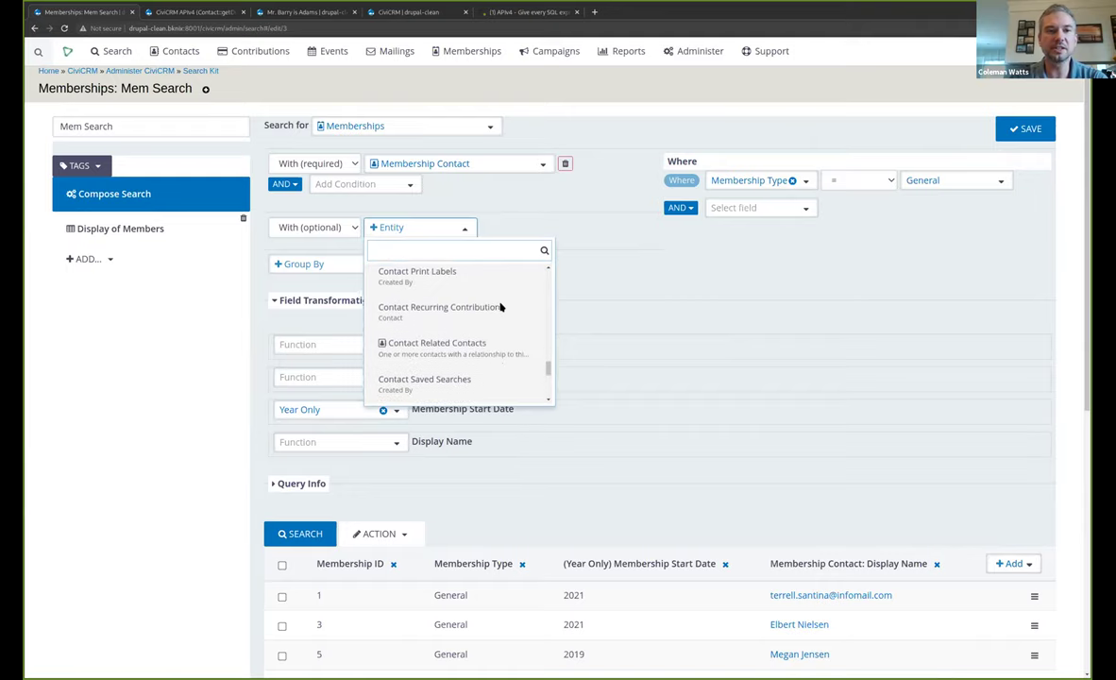
pyautogui.click(427, 343)
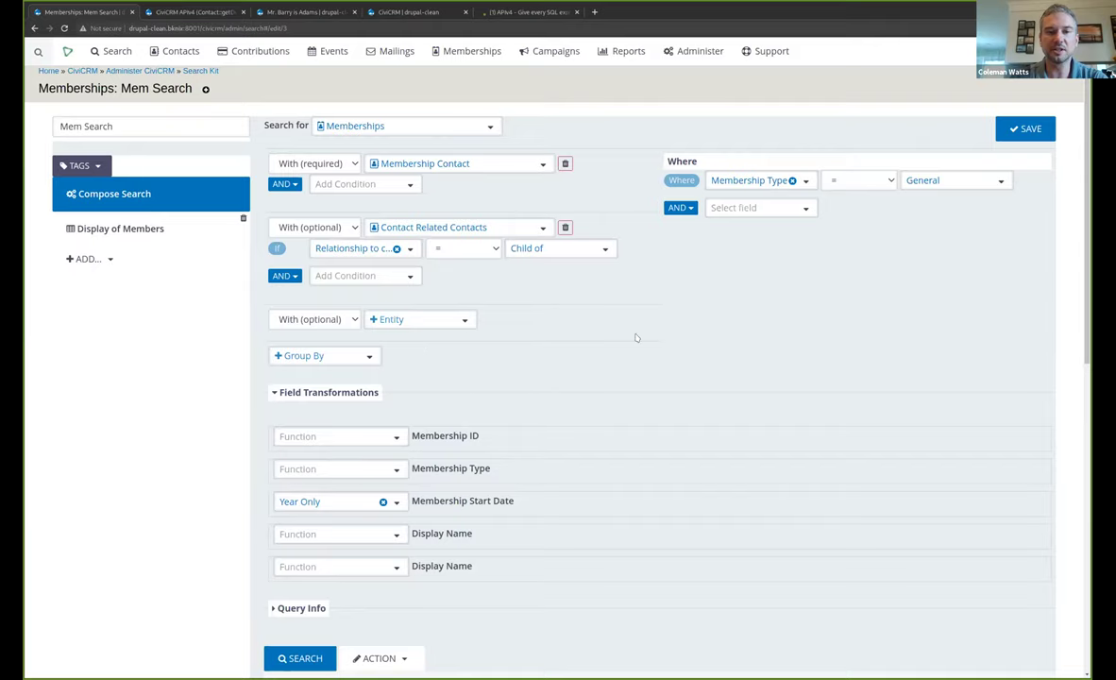
# - Run the search with the Child of related contacts joined and review the result rows
pyautogui.scroll(-2, 631, 337)
pyautogui.click(283, 460)
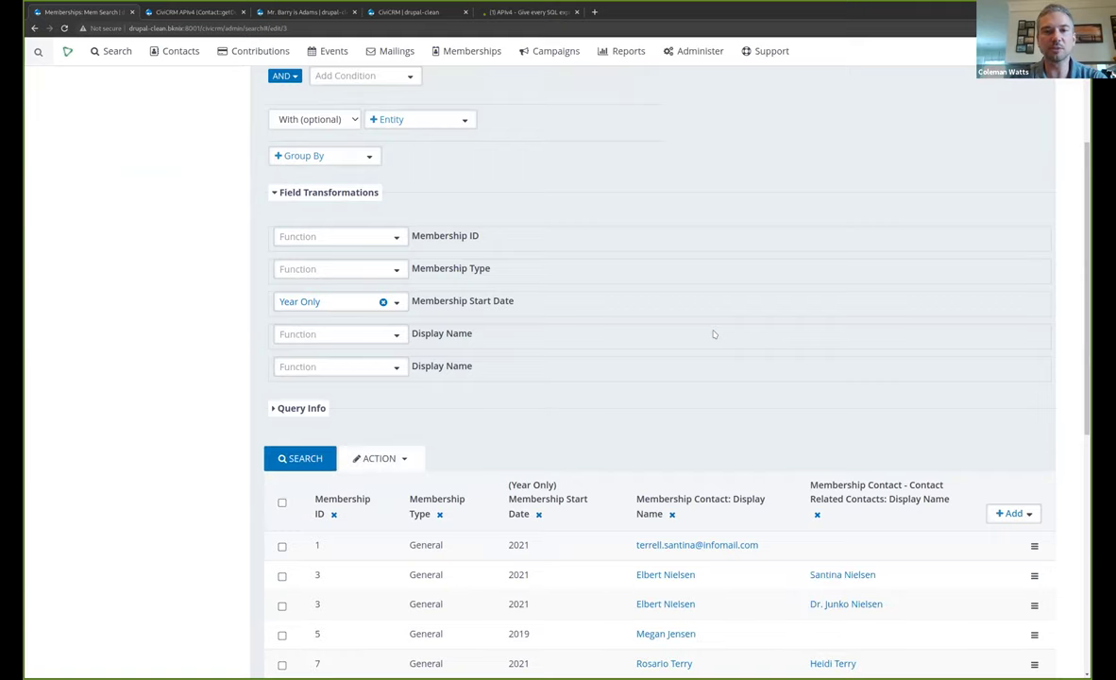
pyautogui.scroll(-1, 714, 334)
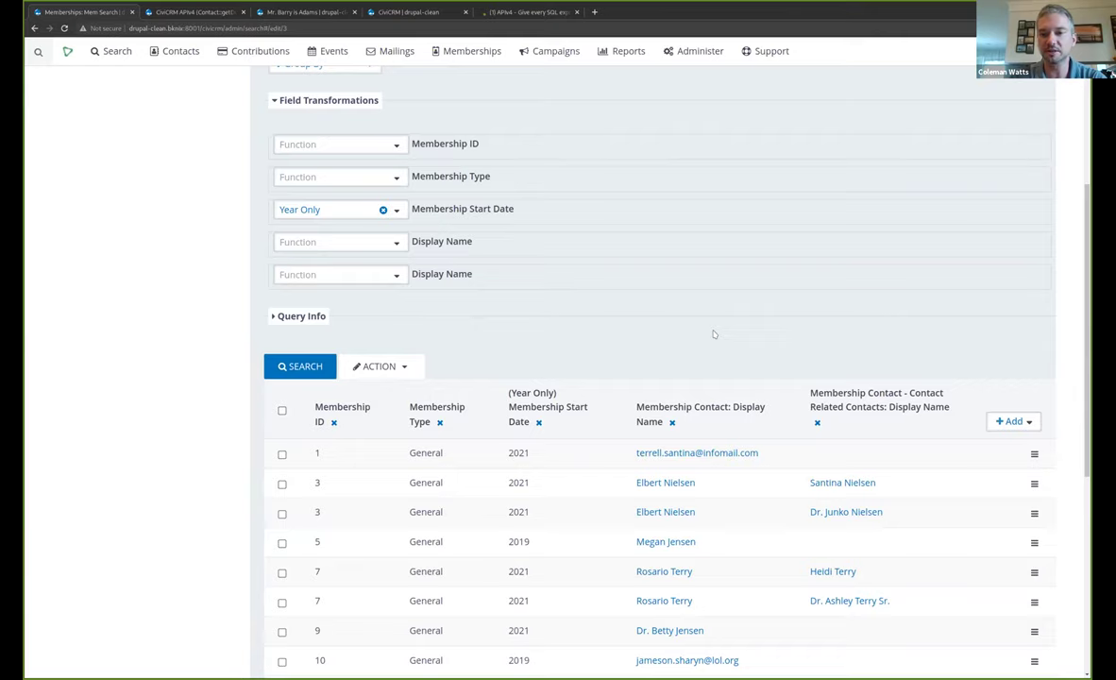
pyautogui.scroll(3, 714, 334)
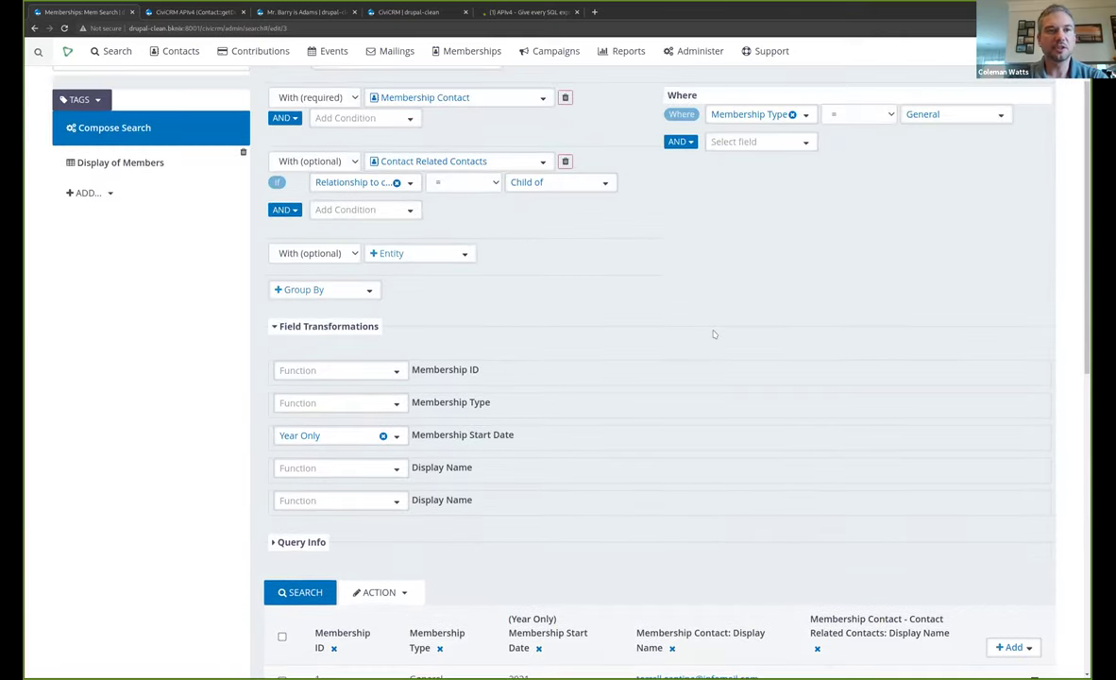
pyautogui.scroll(1, 714, 334)
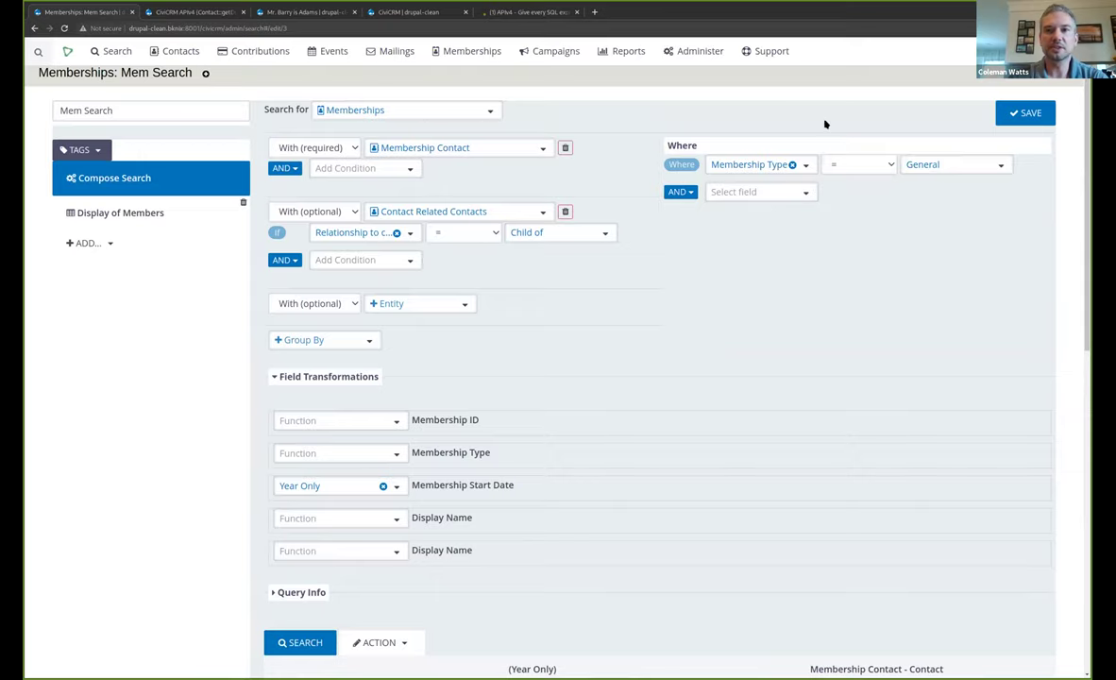
# - Add the (Year Only) Membership Start Date column to the Display of Members table display
pyautogui.click(115, 210)
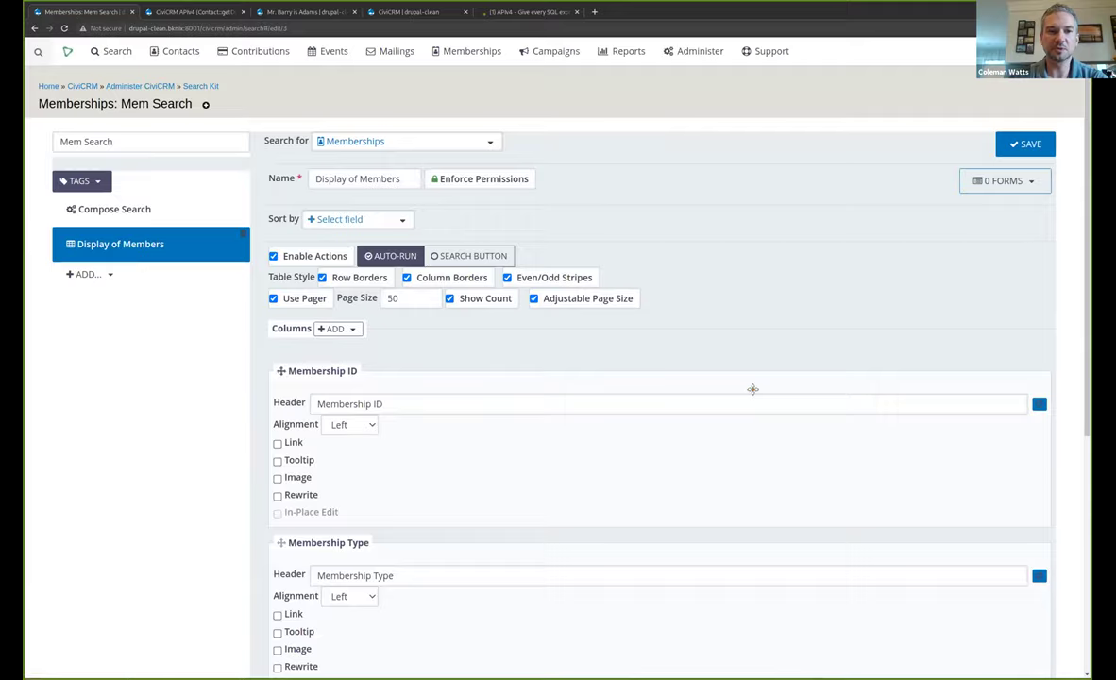
pyautogui.scroll(-6, 752, 389)
pyautogui.scroll(3, 753, 389)
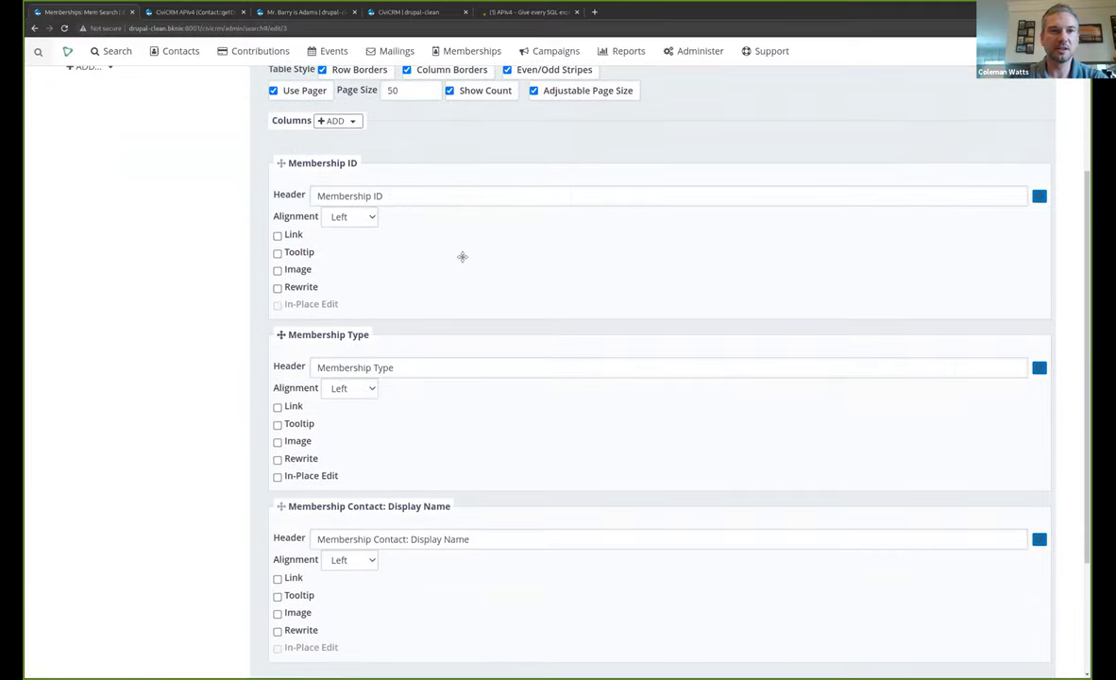
pyautogui.click(350, 120)
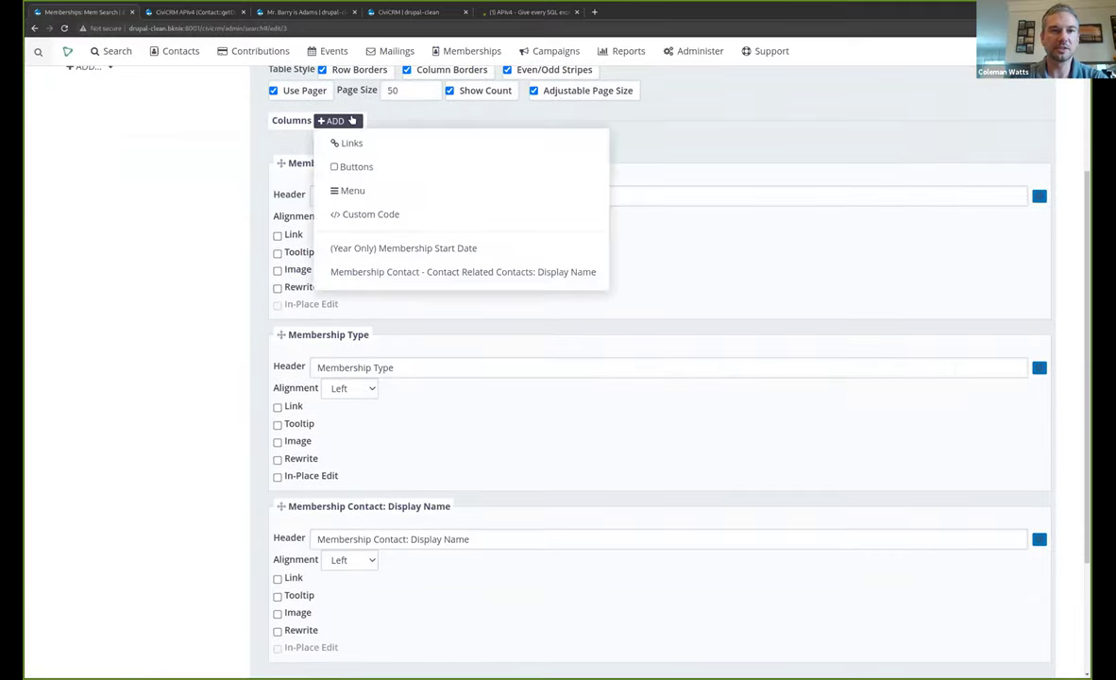
pyautogui.click(399, 247)
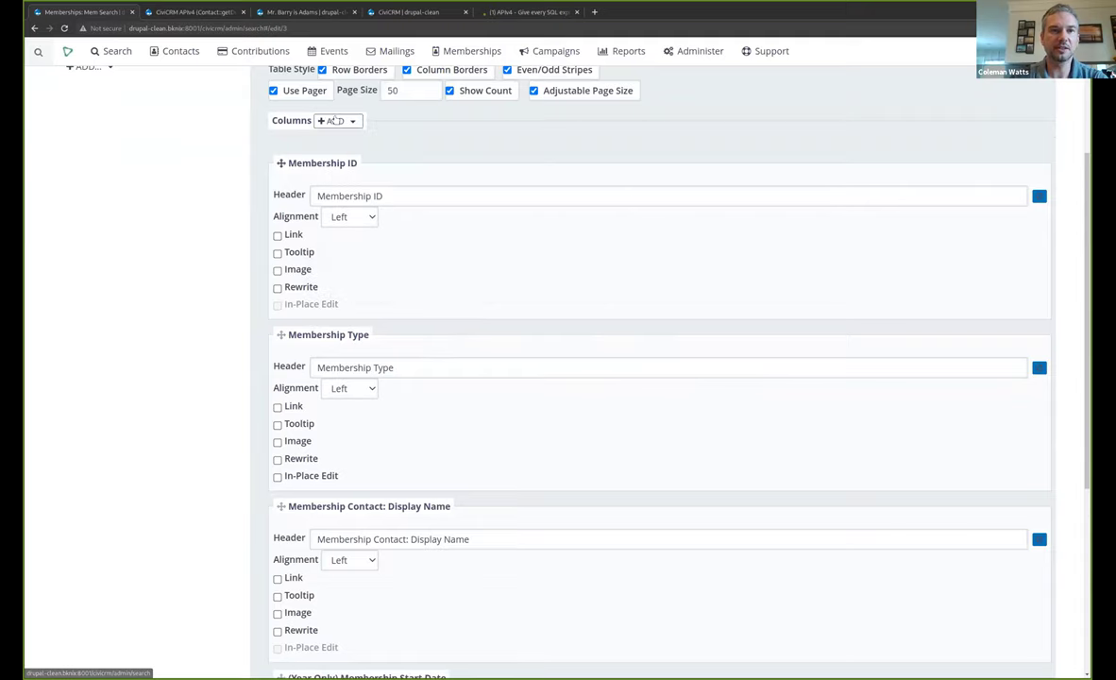
# - Remove the Membership ID column from the Display of Members and check the columns available to add
pyautogui.click(1040, 195)
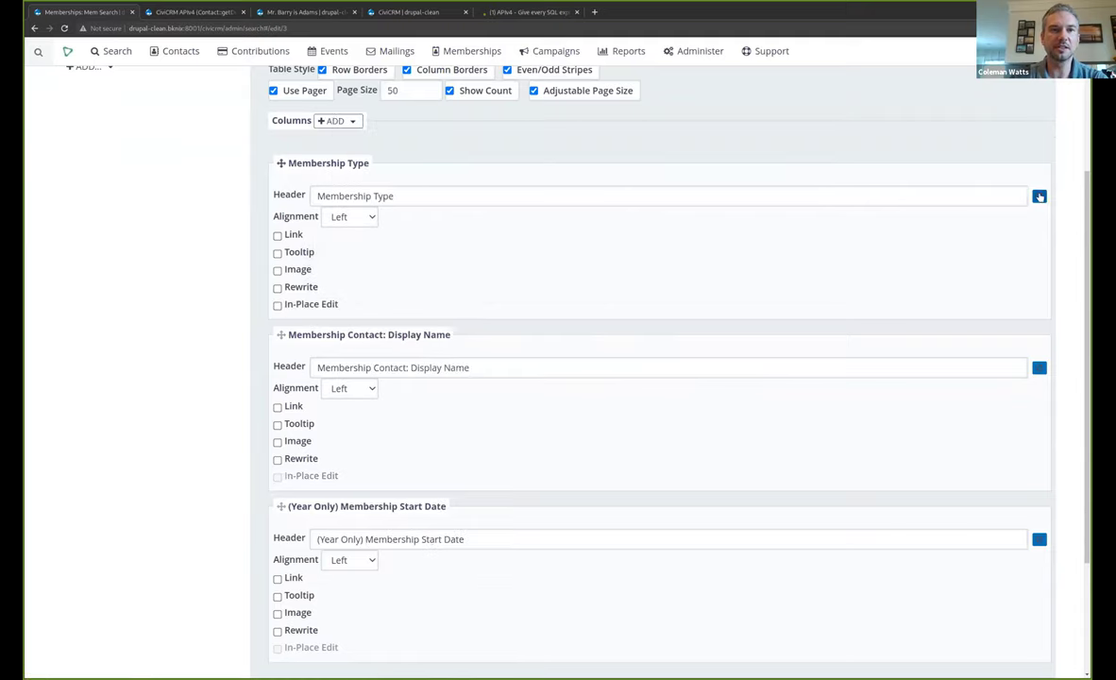
pyautogui.click(346, 122)
pyautogui.click(345, 121)
pyautogui.scroll(3, 493, 152)
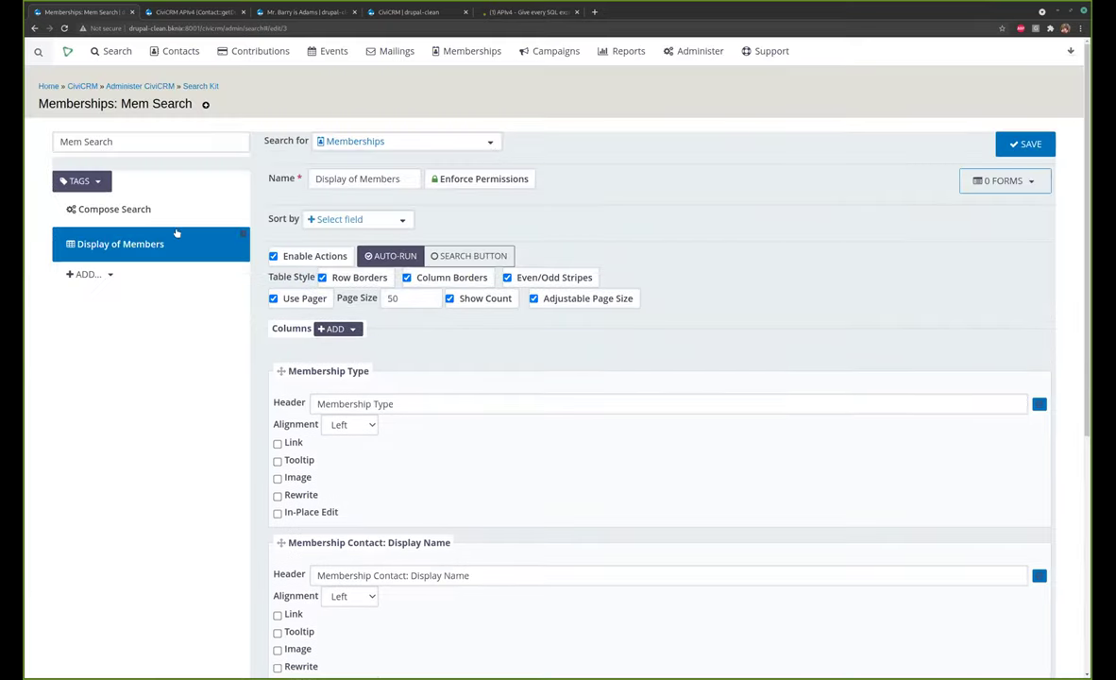
# - Return to composing the search and examine the required and optional join settings and the related contacts' relationship condition
pyautogui.click(149, 216)
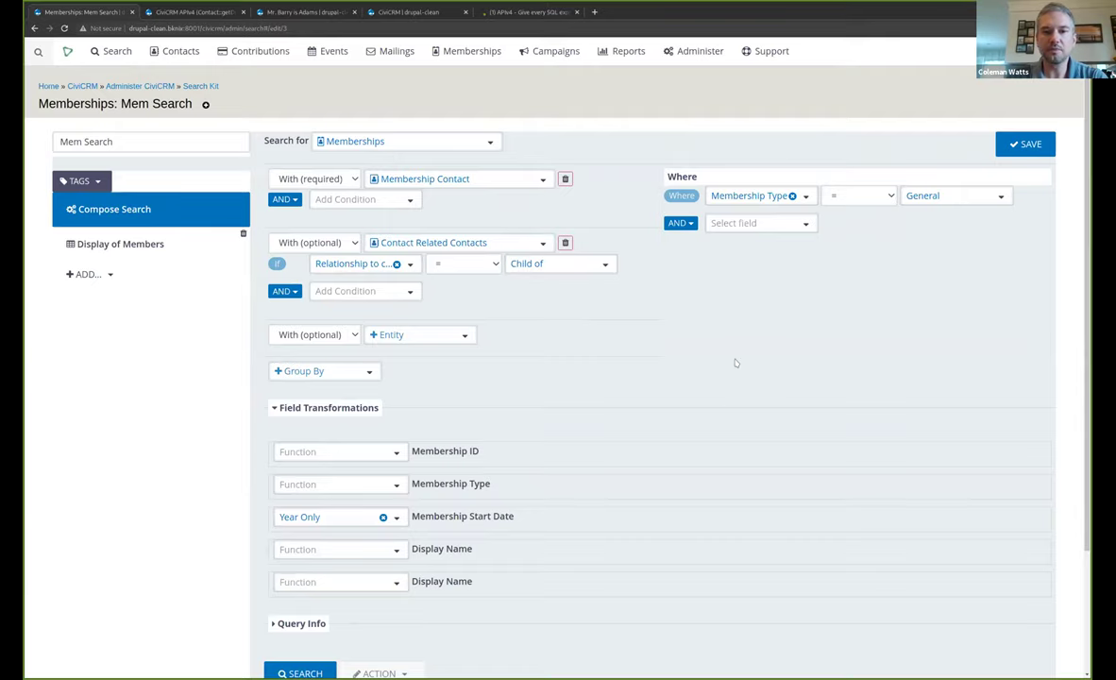
pyautogui.scroll(-3, 735, 363)
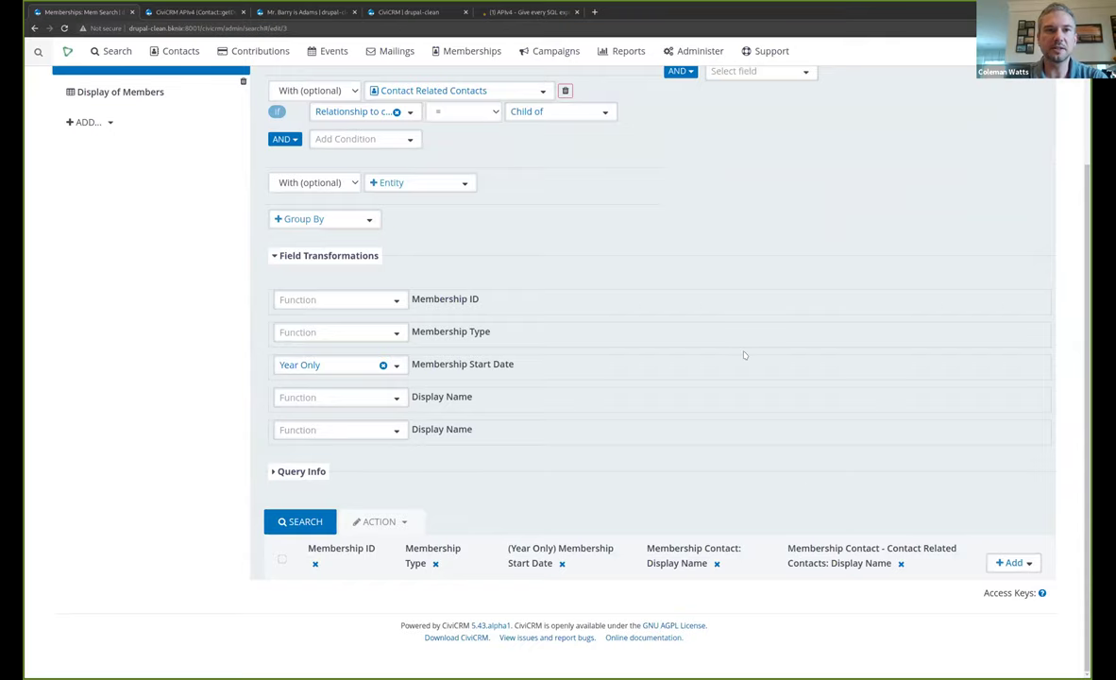
pyautogui.scroll(3, 744, 355)
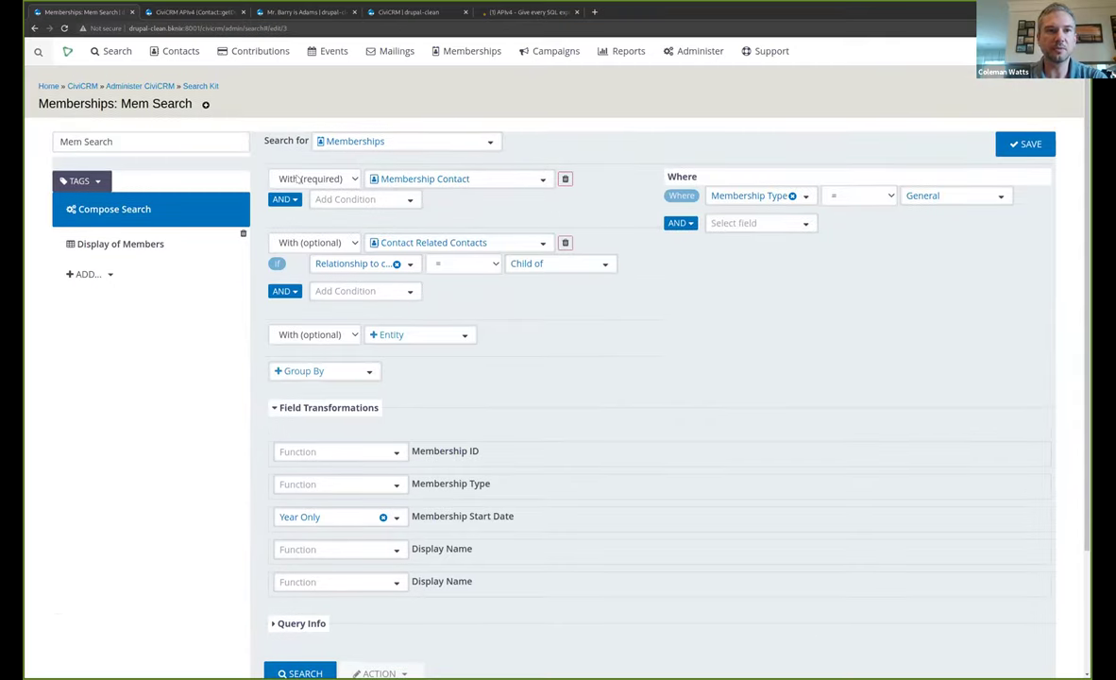
pyautogui.click(349, 182)
pyautogui.click(349, 181)
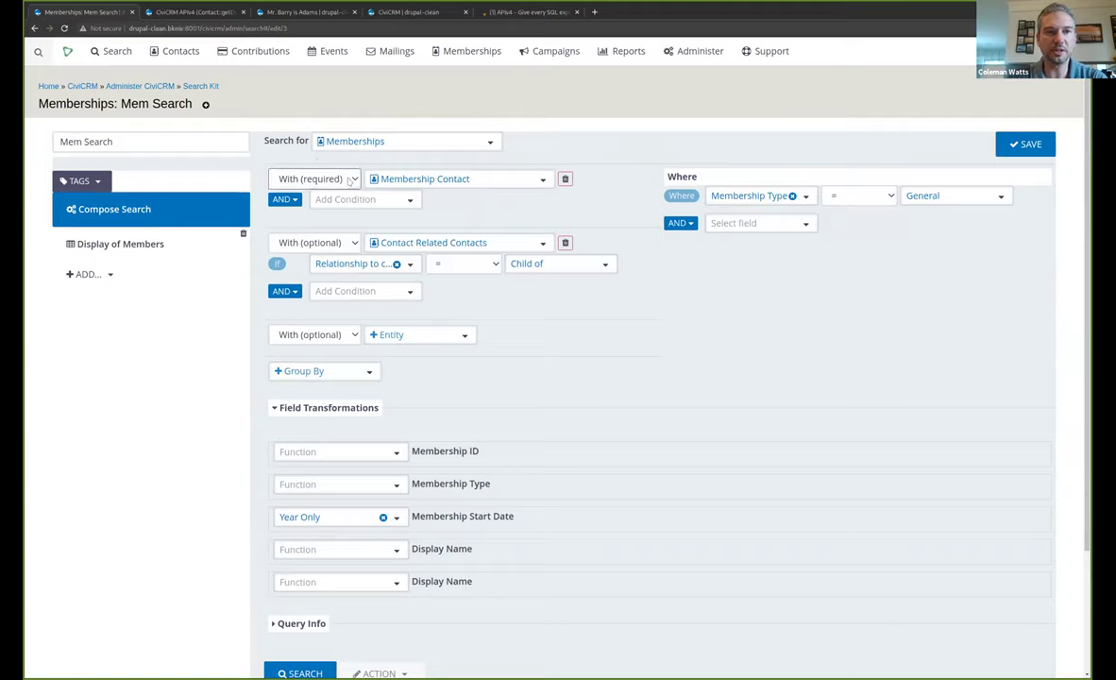
pyautogui.click(344, 245)
pyautogui.click(343, 245)
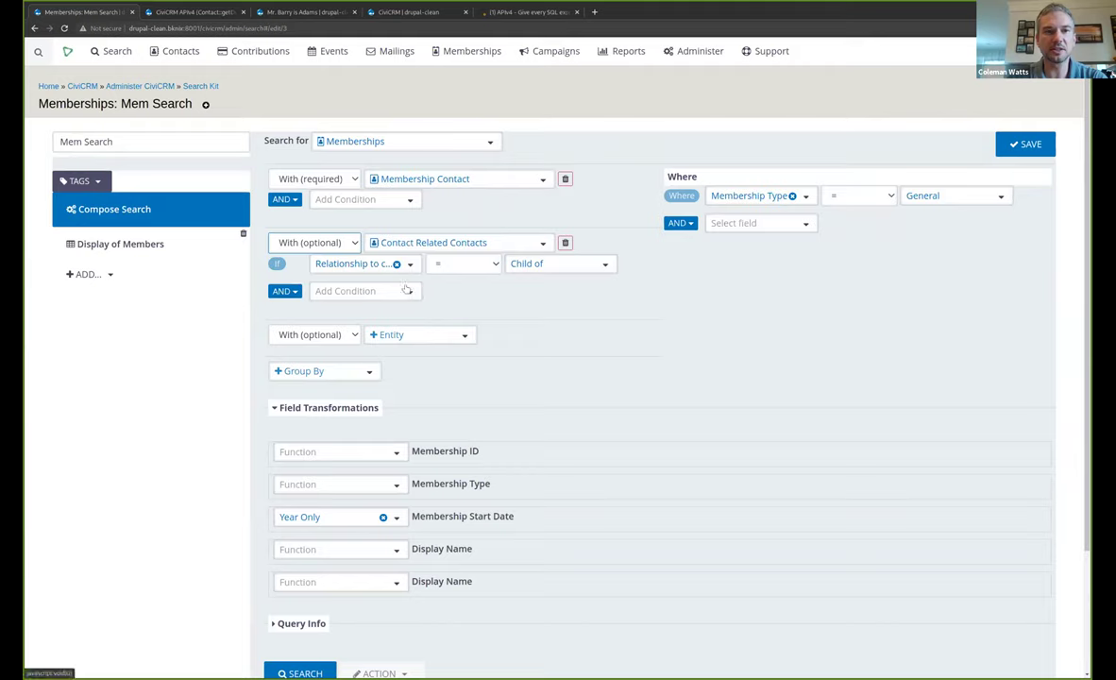
pyautogui.click(565, 267)
pyautogui.click(564, 268)
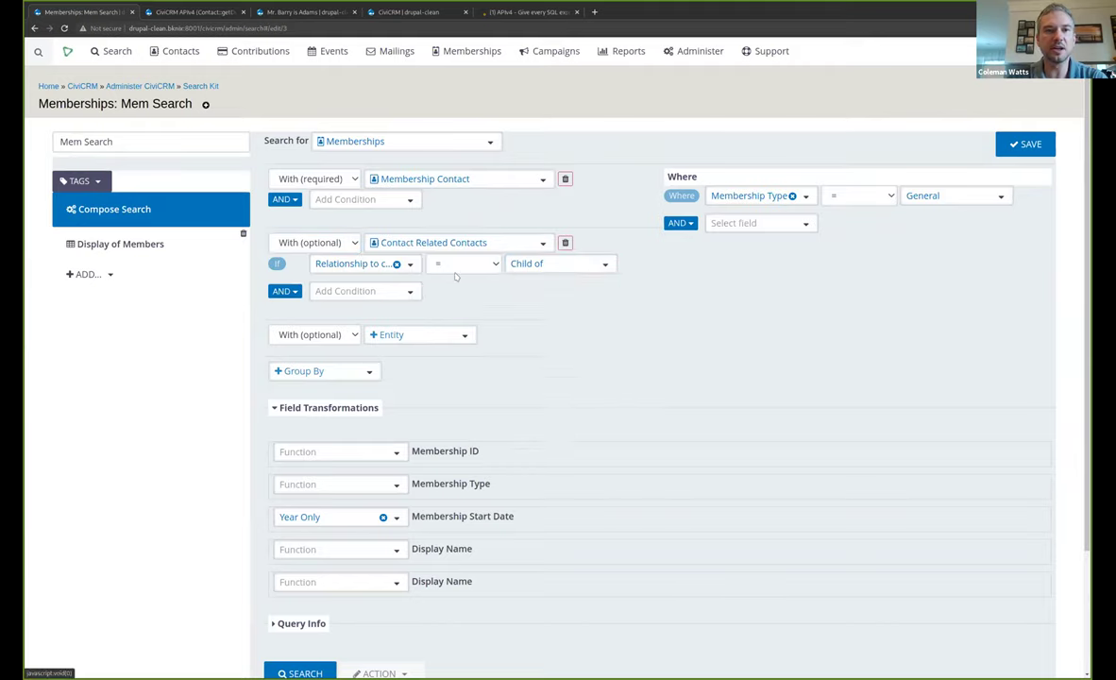
# - Add a Contact Type = Individual condition to the Contact Related Contacts join
pyautogui.click(398, 293)
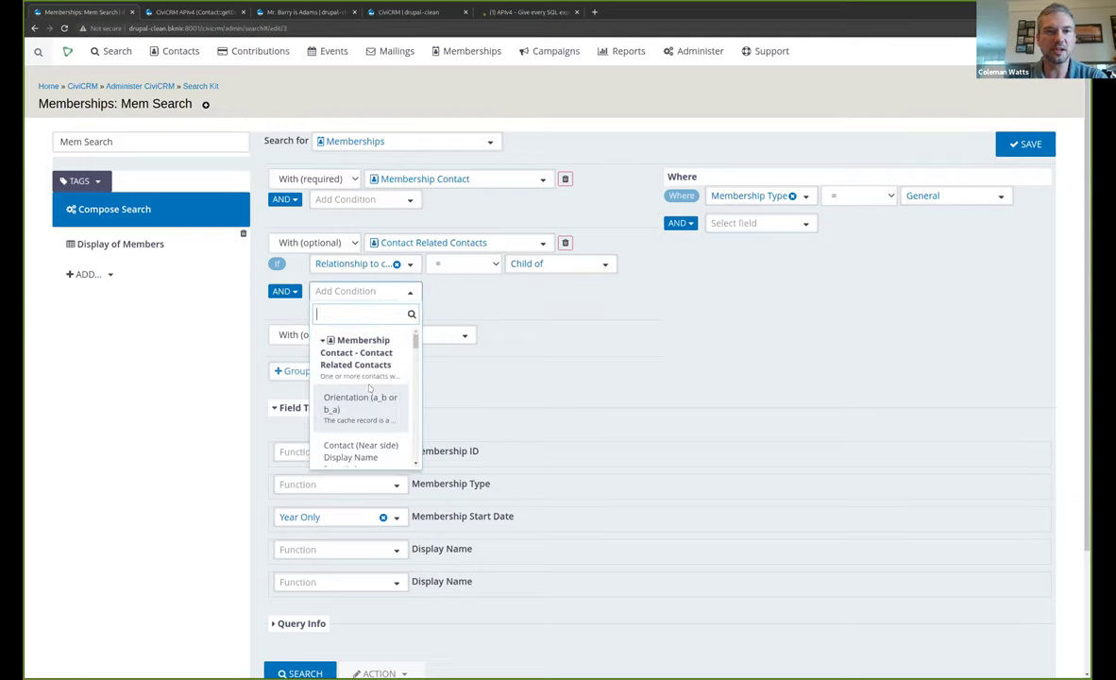
pyautogui.scroll(-3, 368, 389)
pyautogui.scroll(-2, 368, 389)
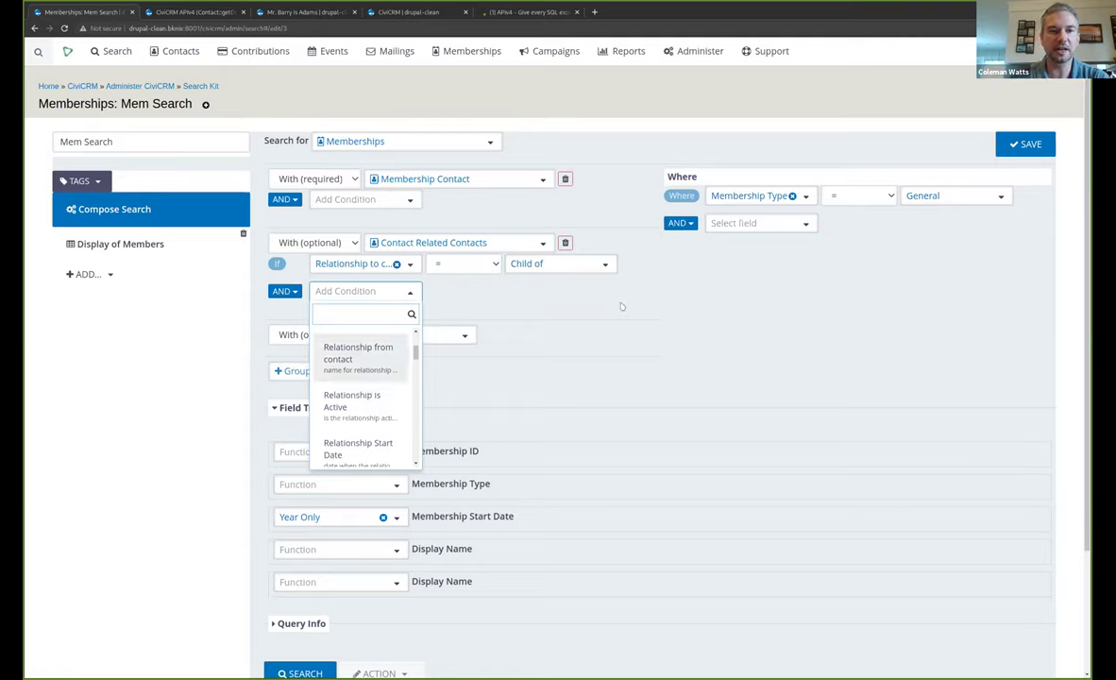
pyautogui.write('type')
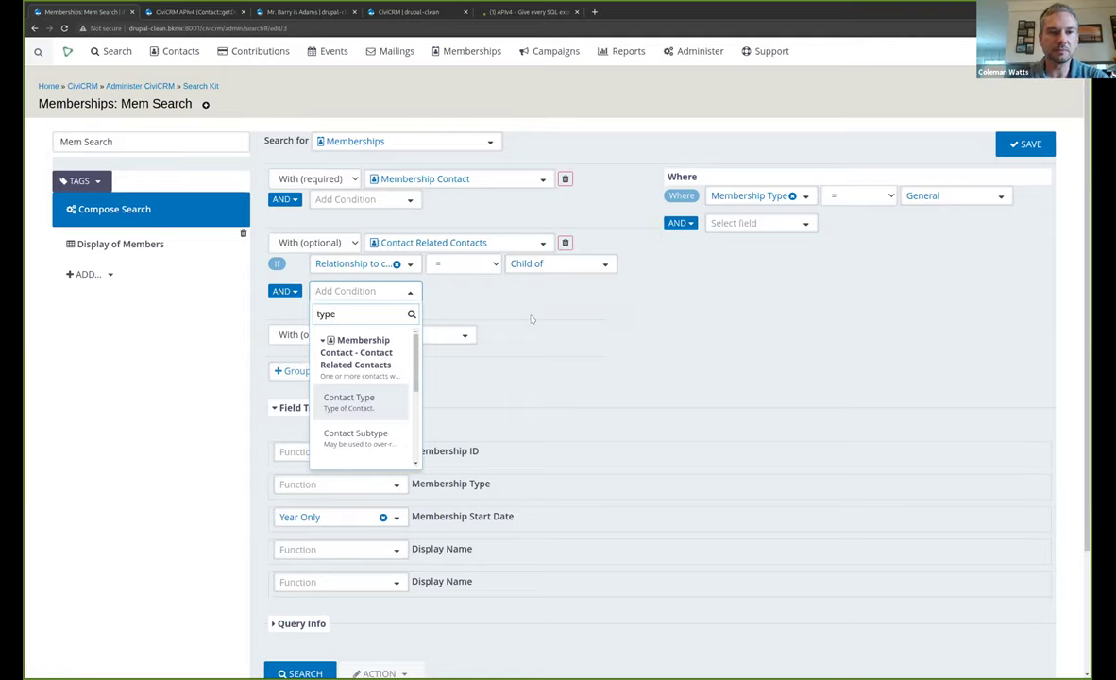
pyautogui.click(371, 397)
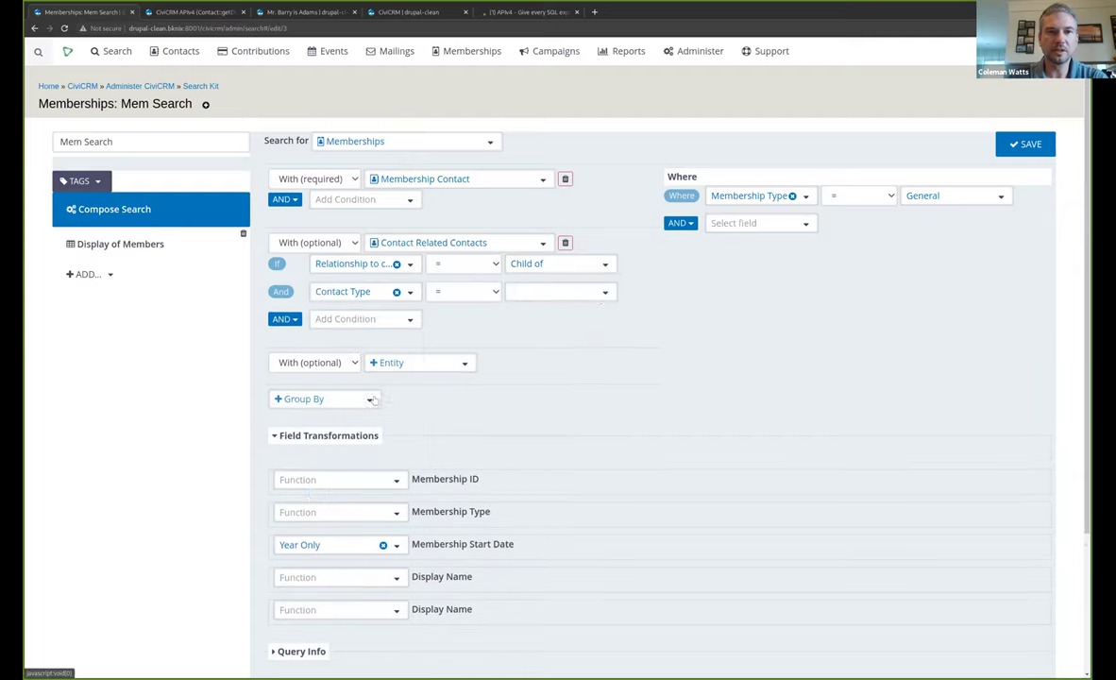
pyautogui.click(585, 294)
pyautogui.click(548, 364)
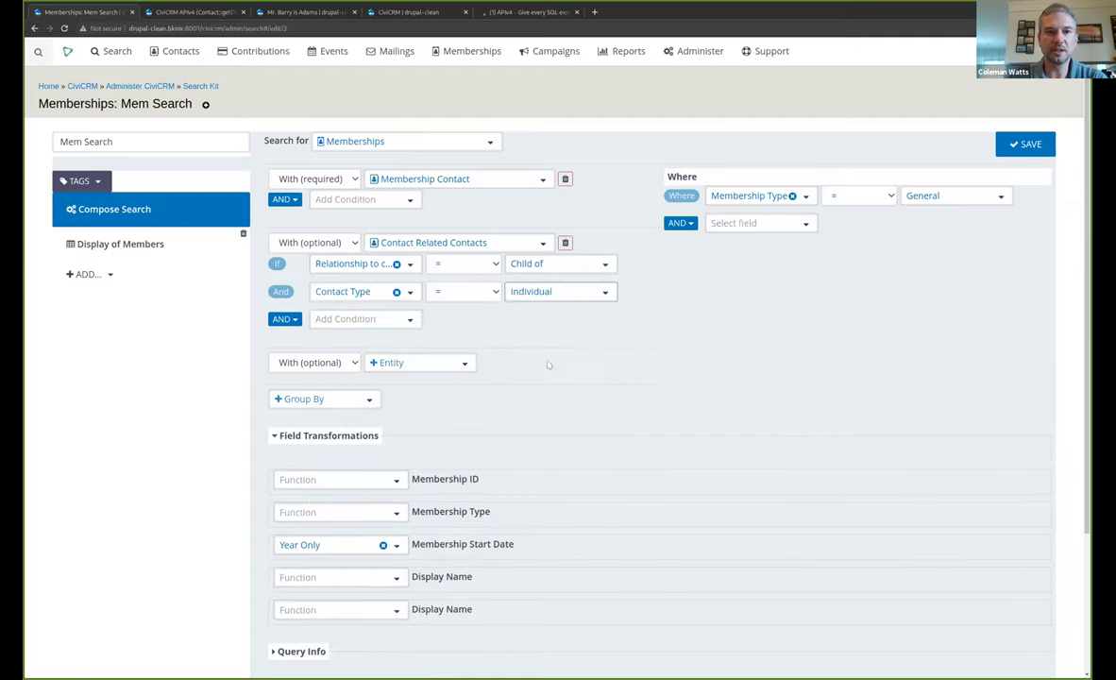
# - Browse the Contact Related Contacts fields that can be added as columns to the search results
pyautogui.scroll(-3, 709, 306)
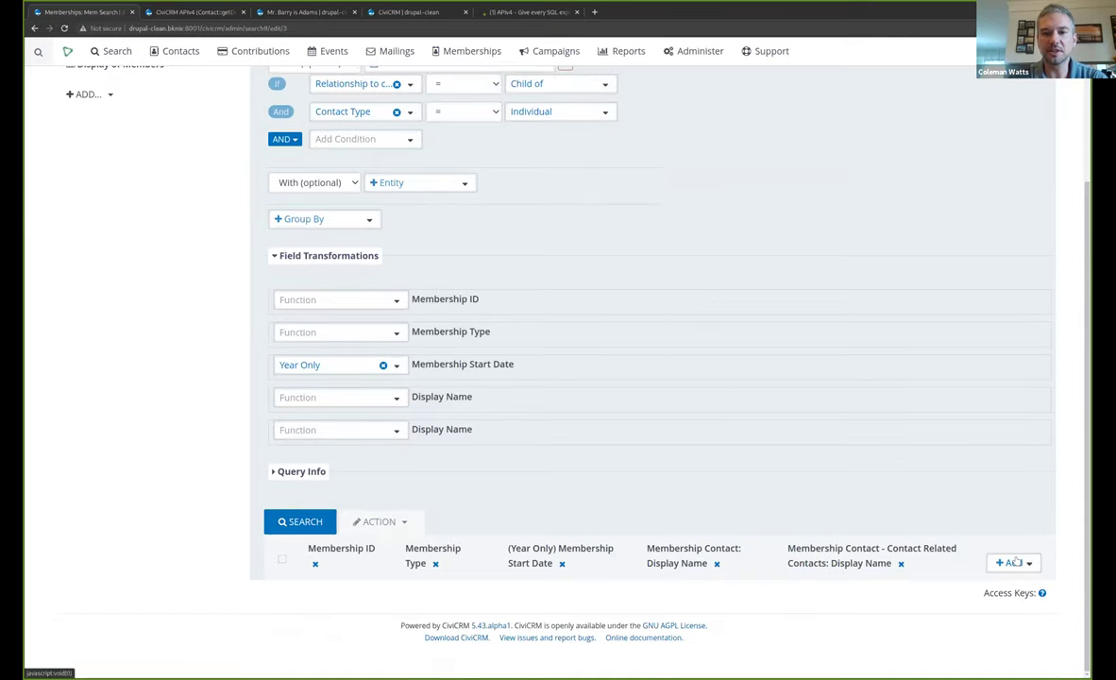
pyautogui.click(1013, 562)
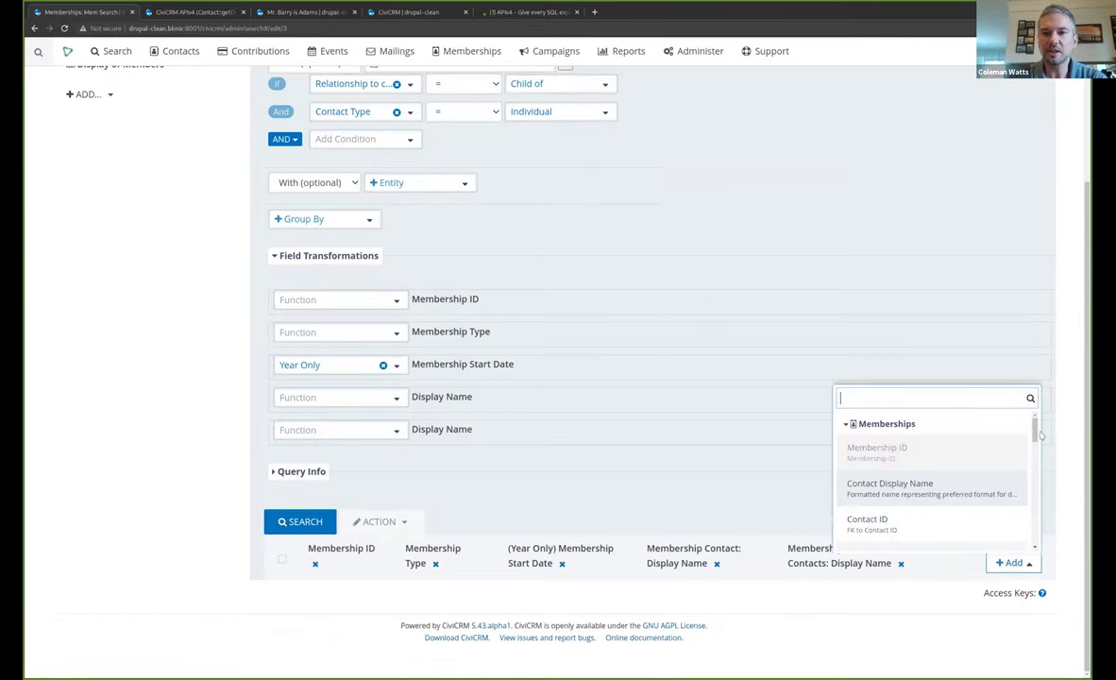
pyautogui.click(878, 426)
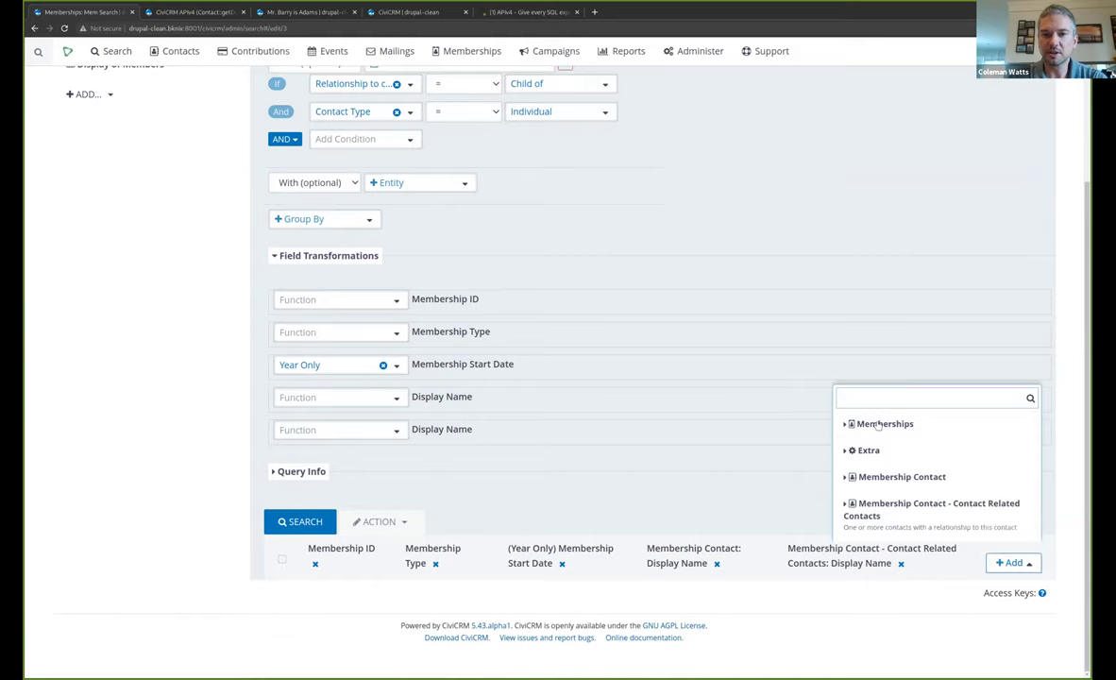
pyautogui.click(888, 507)
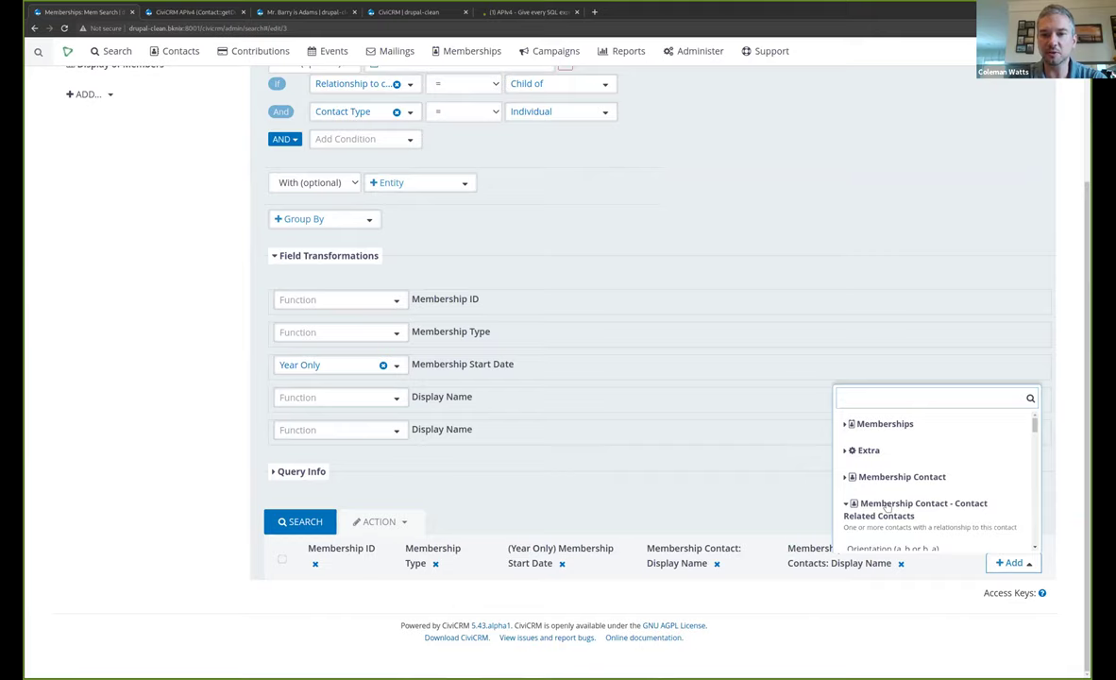
pyautogui.scroll(-5, 887, 507)
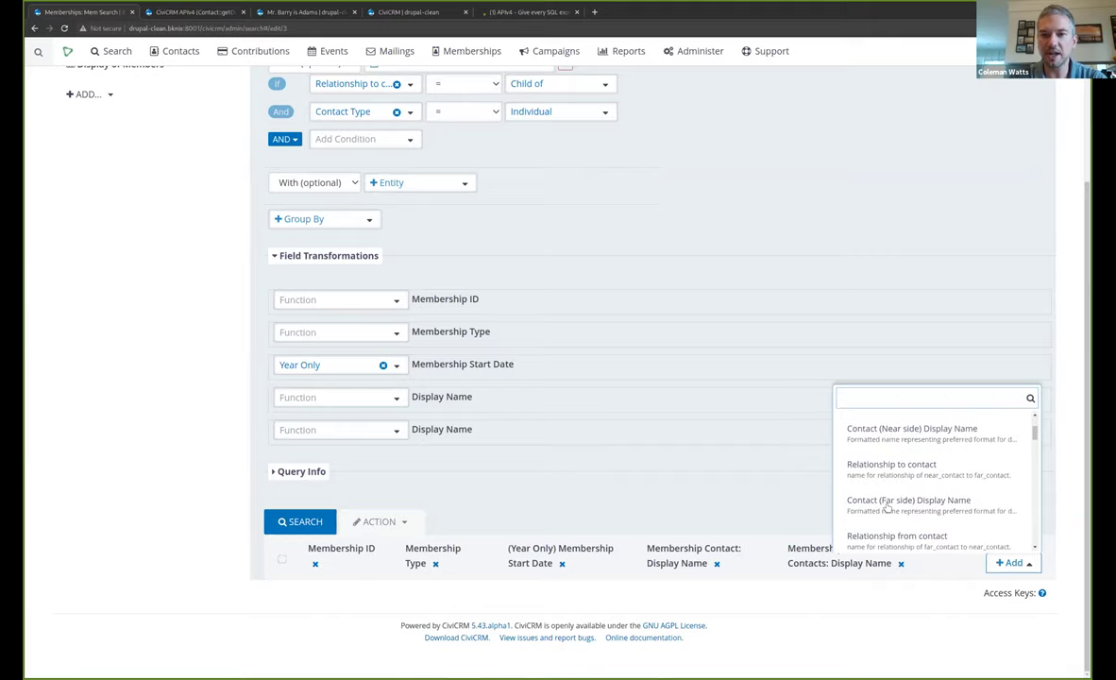
pyautogui.scroll(-5, 887, 507)
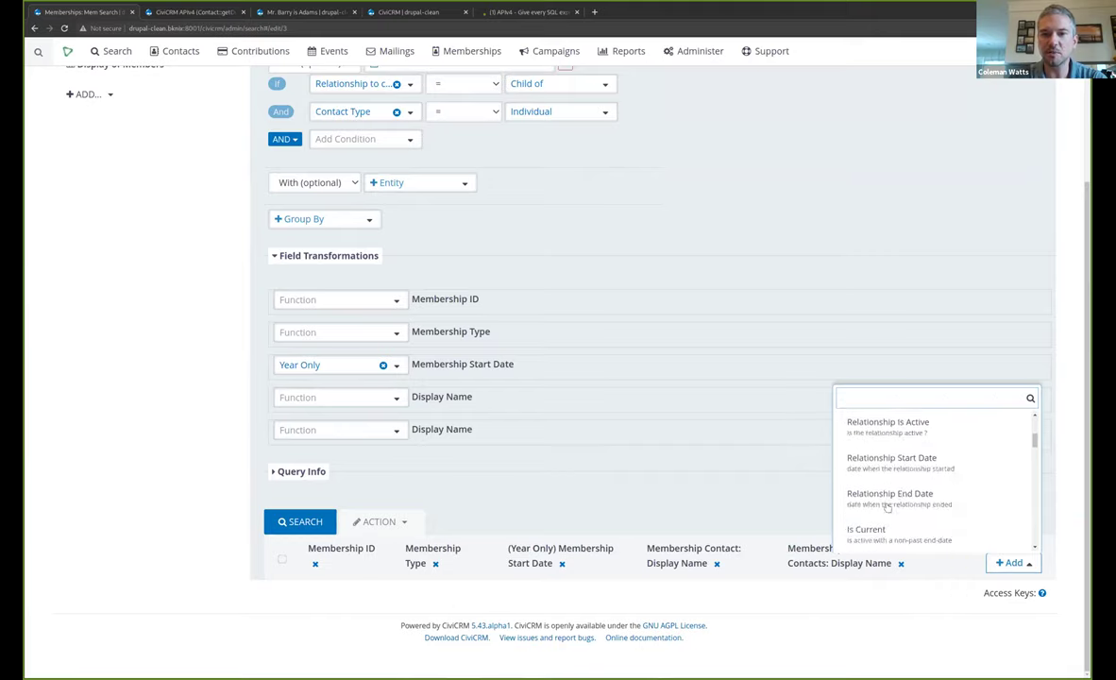
pyautogui.scroll(-2, 888, 507)
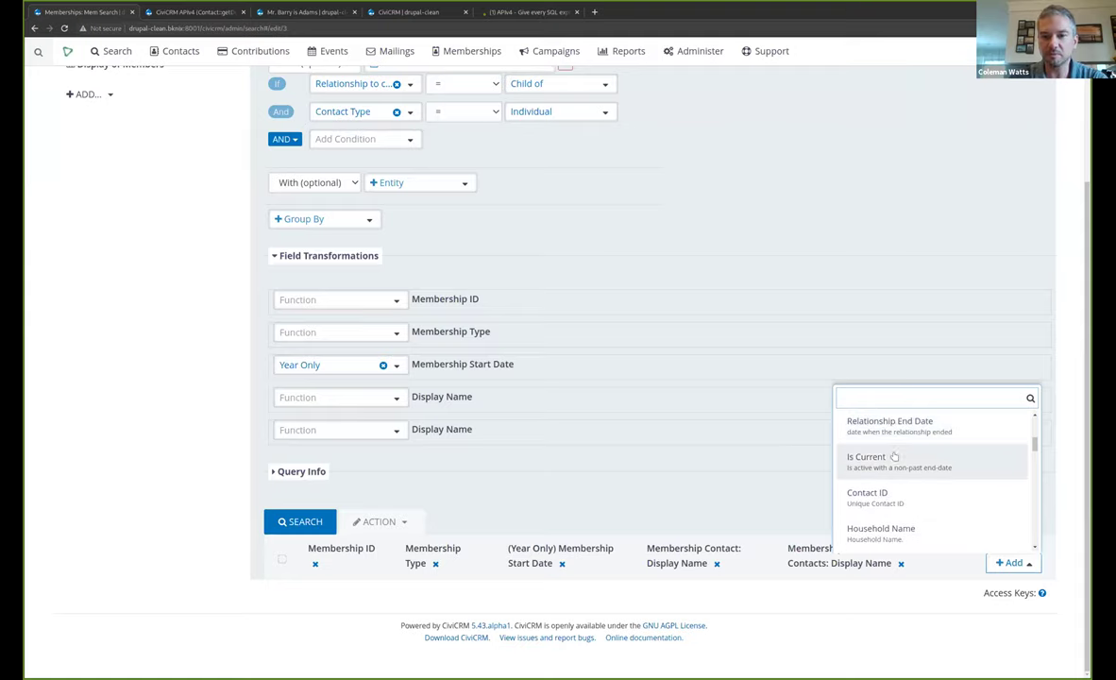
pyautogui.scroll(-10, 893, 456)
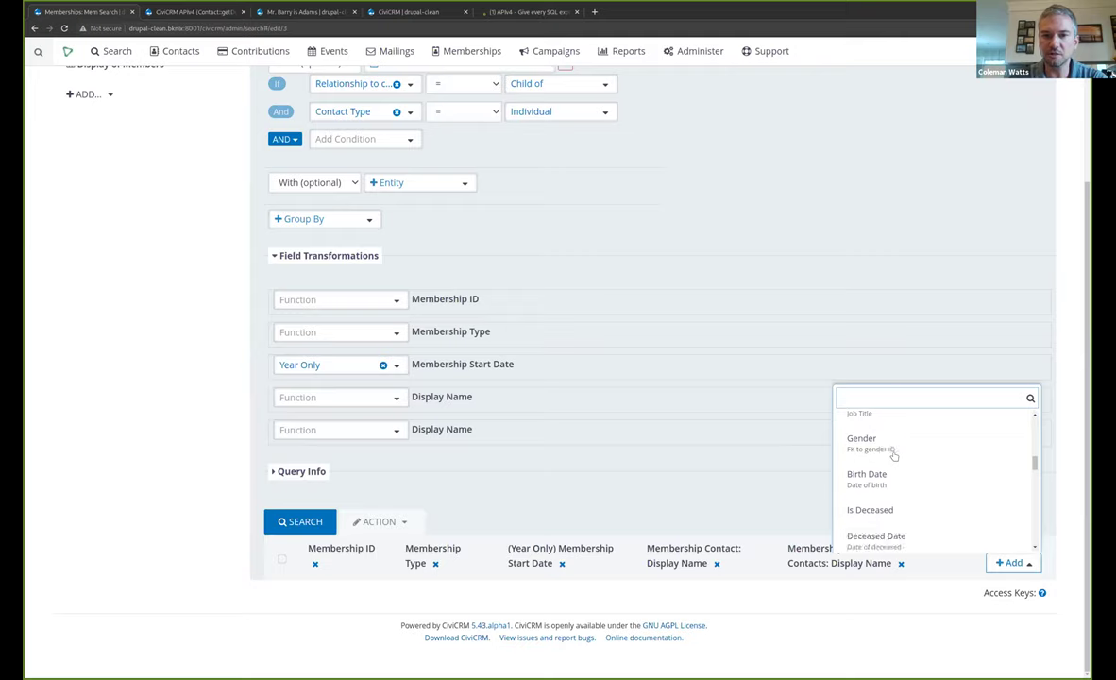
pyautogui.scroll(-4, 893, 456)
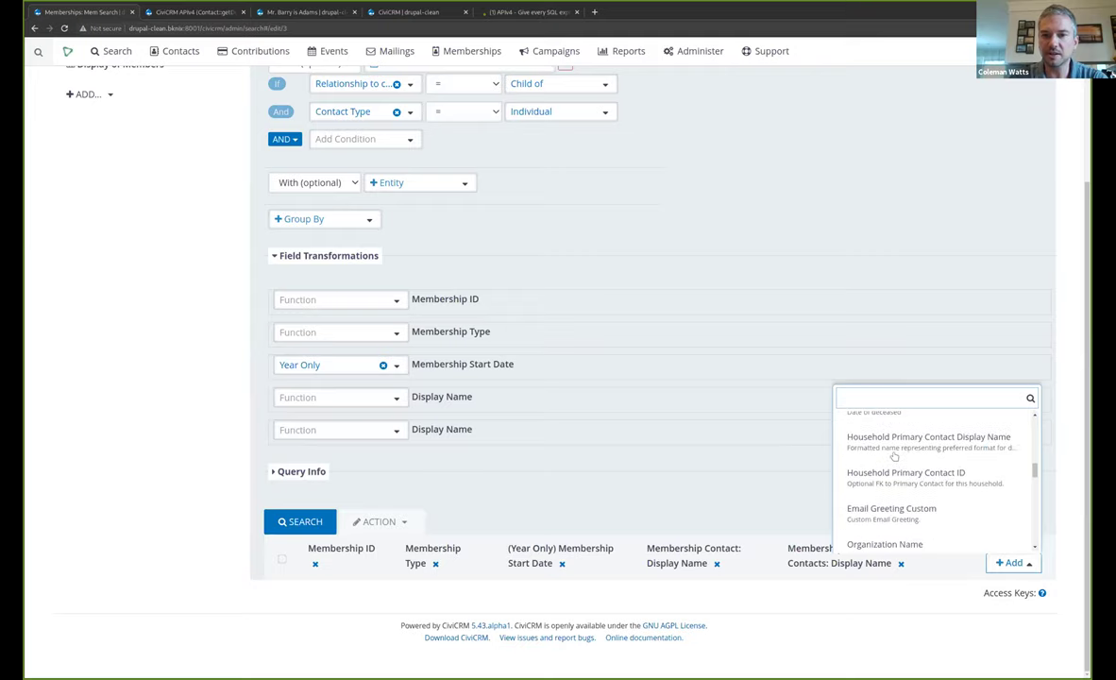
pyautogui.scroll(-3, 893, 456)
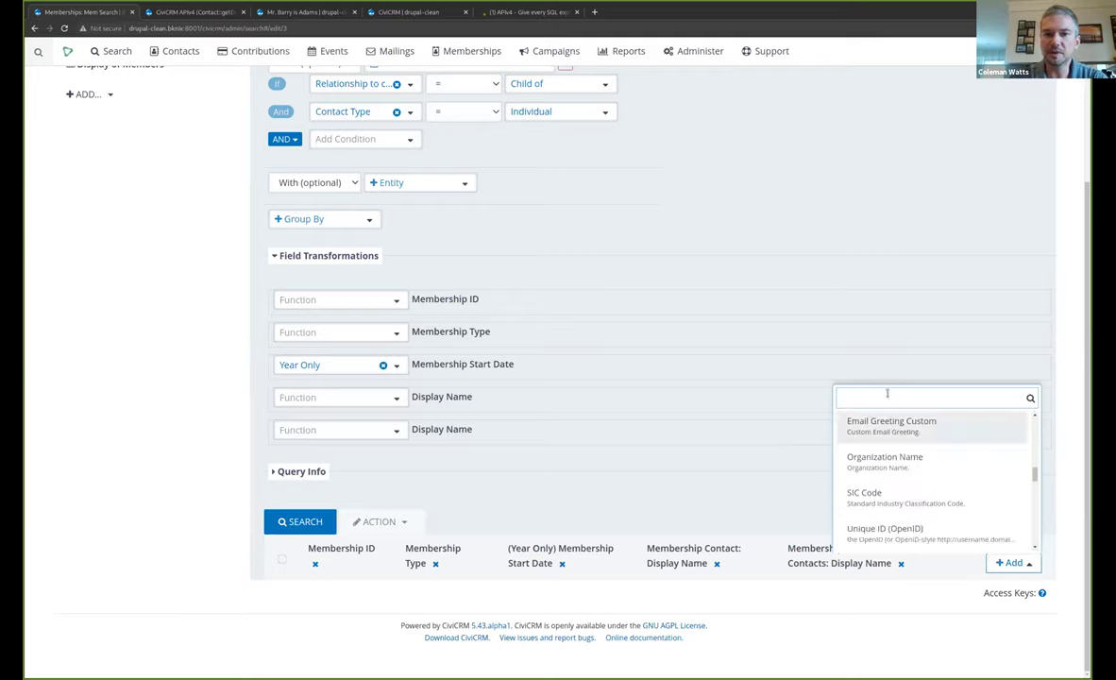
# - Add the Membership Contact's Birth Date as a column in the search results
pyautogui.write('birt')
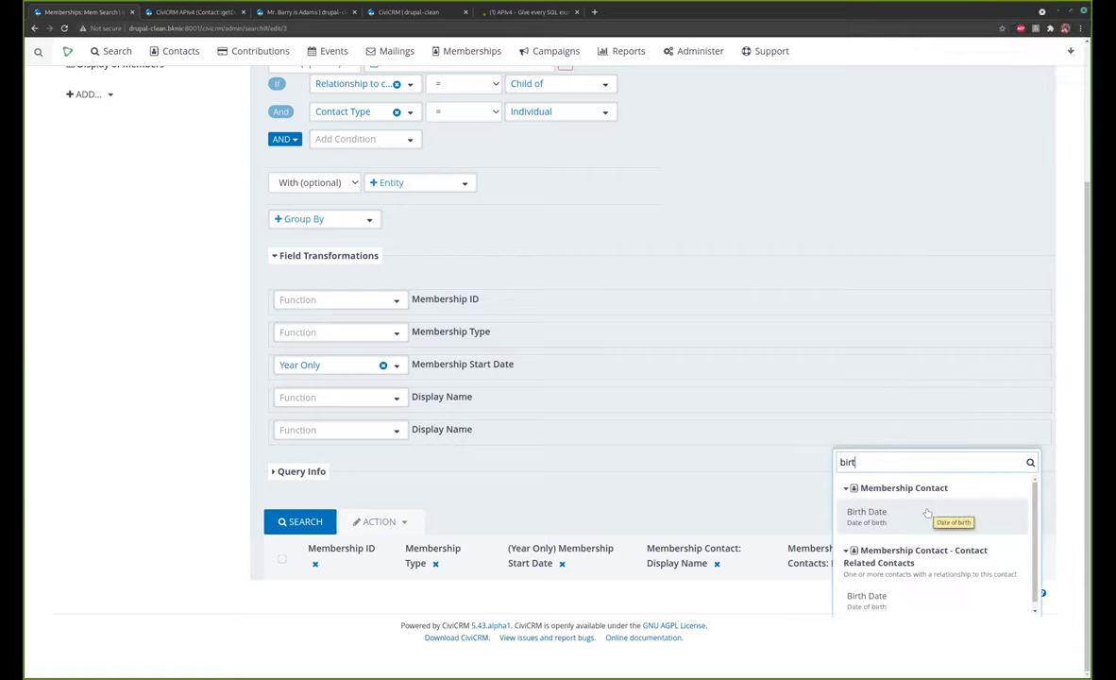
pyautogui.press('Down')
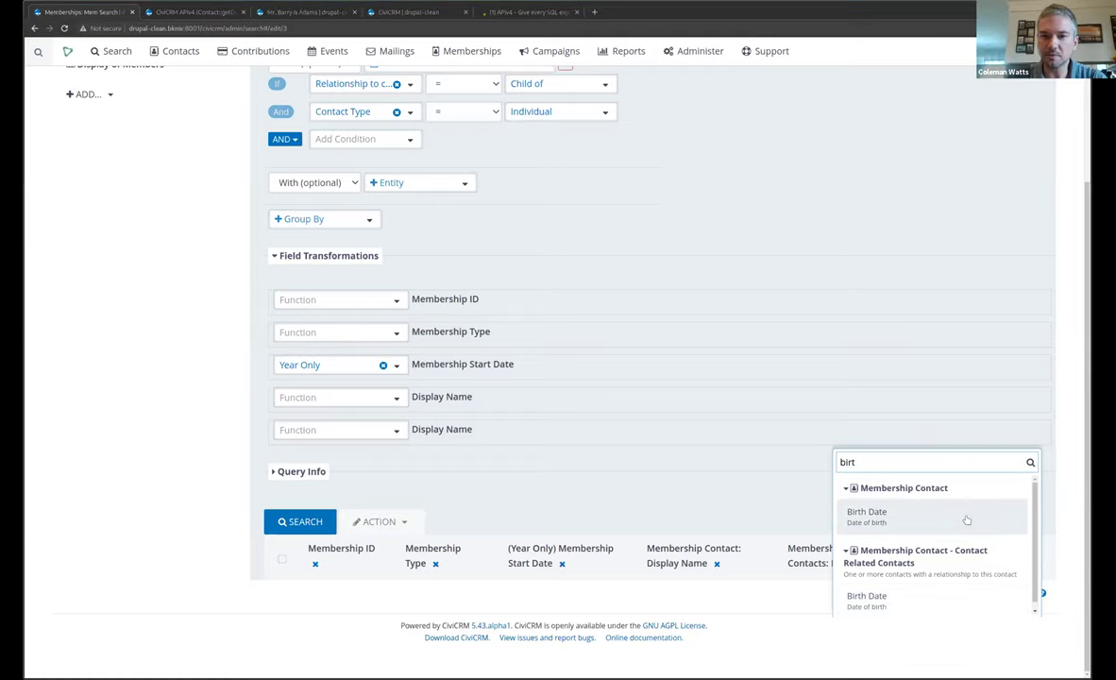
pyautogui.click(891, 517)
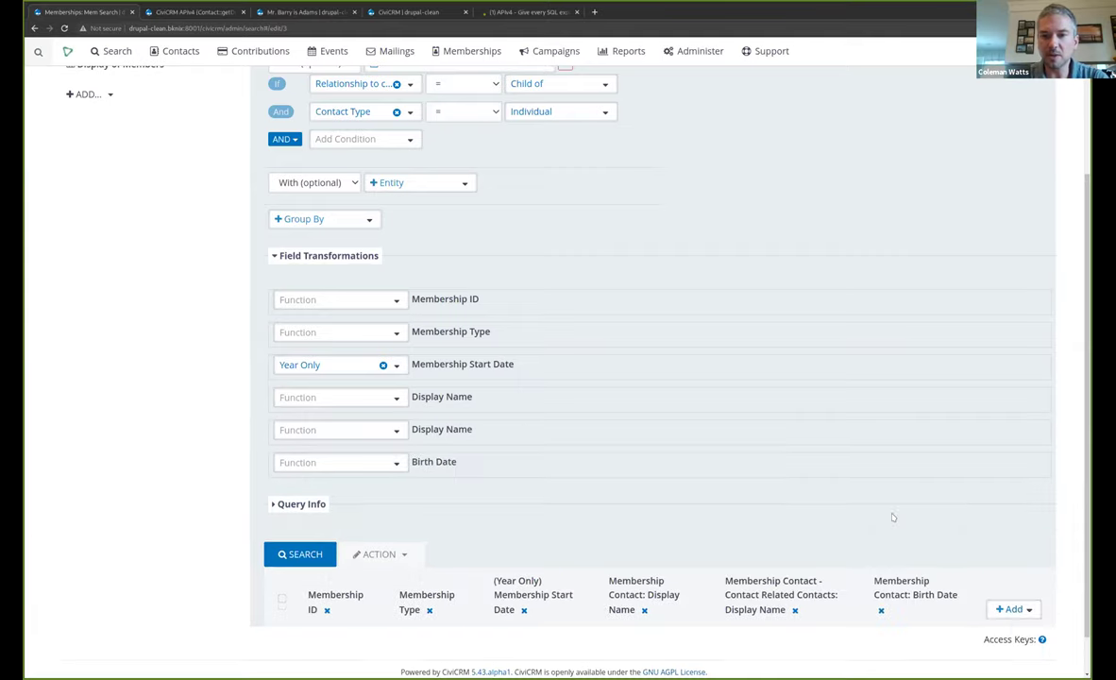
# - Add the Contact Related Contacts' Birth Date as a column in the search results
pyautogui.click(1020, 611)
pyautogui.write('birth')
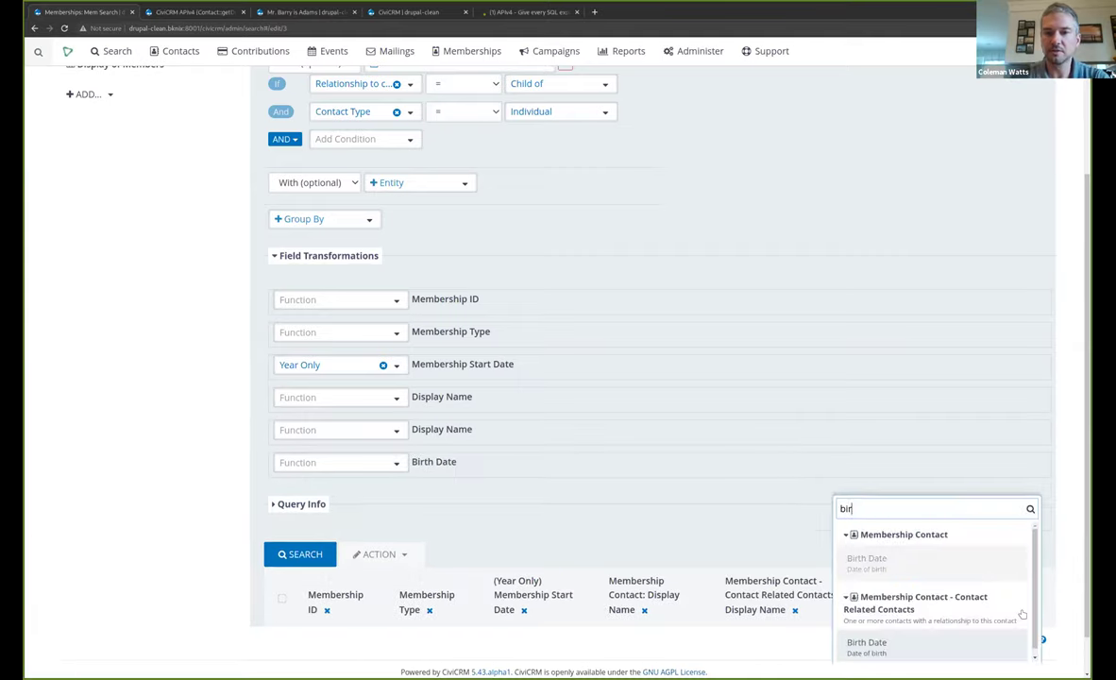
pyautogui.click(867, 644)
# - Run the search and examine the birth dates of the members and their related contacts in the results
pyautogui.scroll(-2, 817, 476)
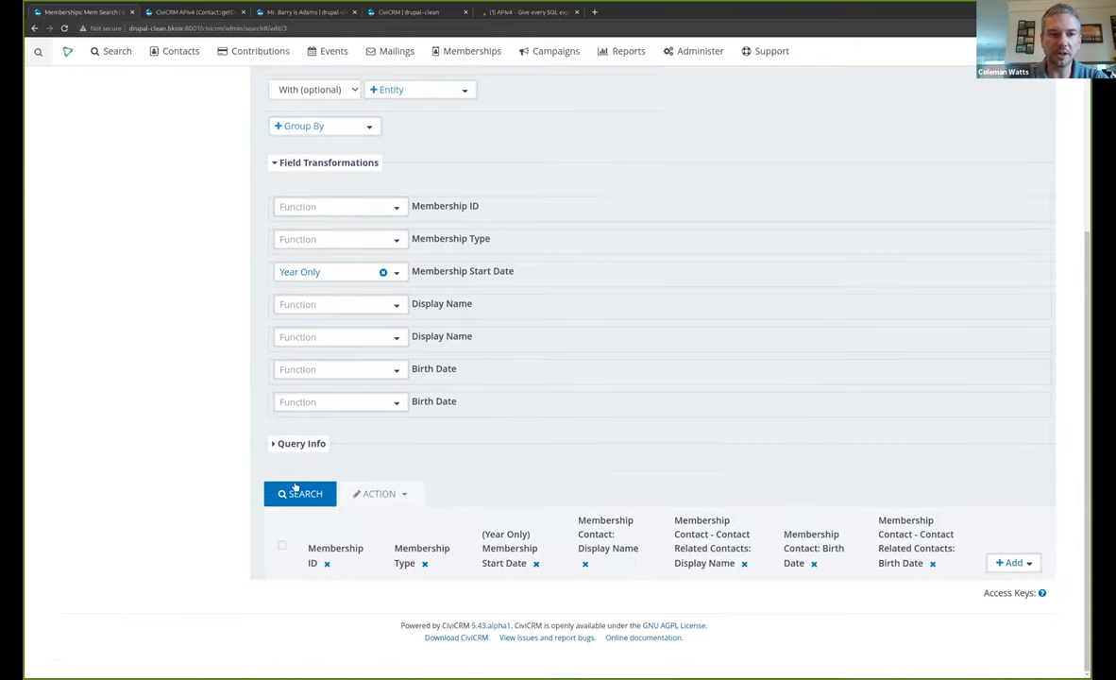
pyautogui.click(299, 498)
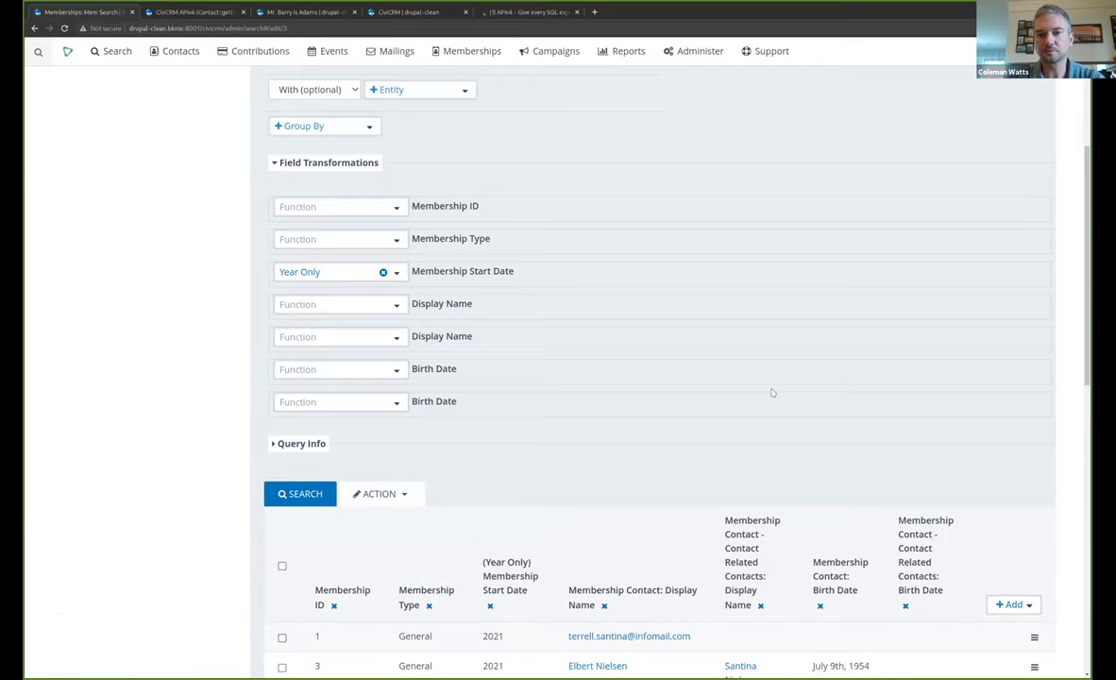
pyautogui.scroll(-5, 772, 392)
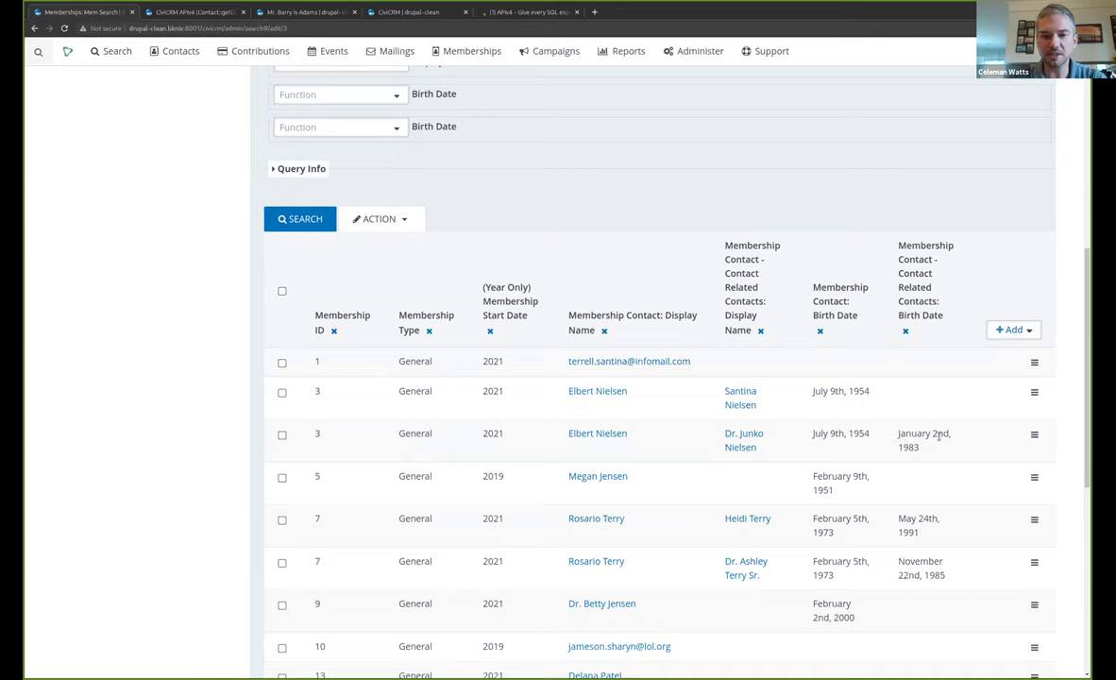
pyautogui.scroll(-3, 939, 433)
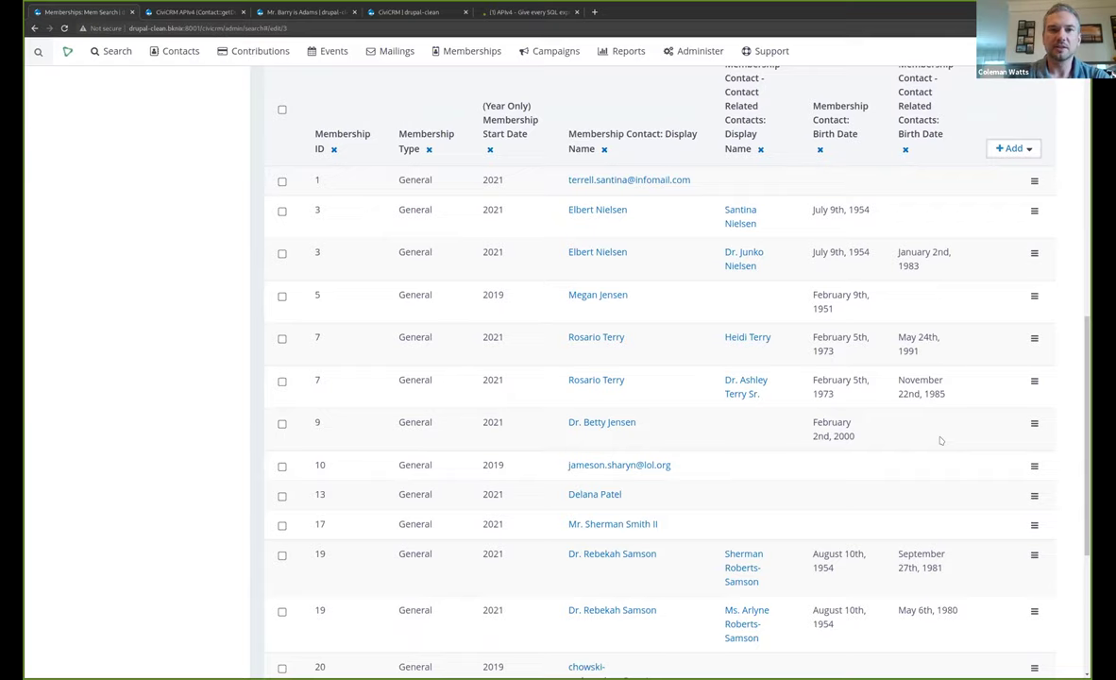
# - Save the search and create a new form for the Display of Members table
pyautogui.scroll(10, 940, 440)
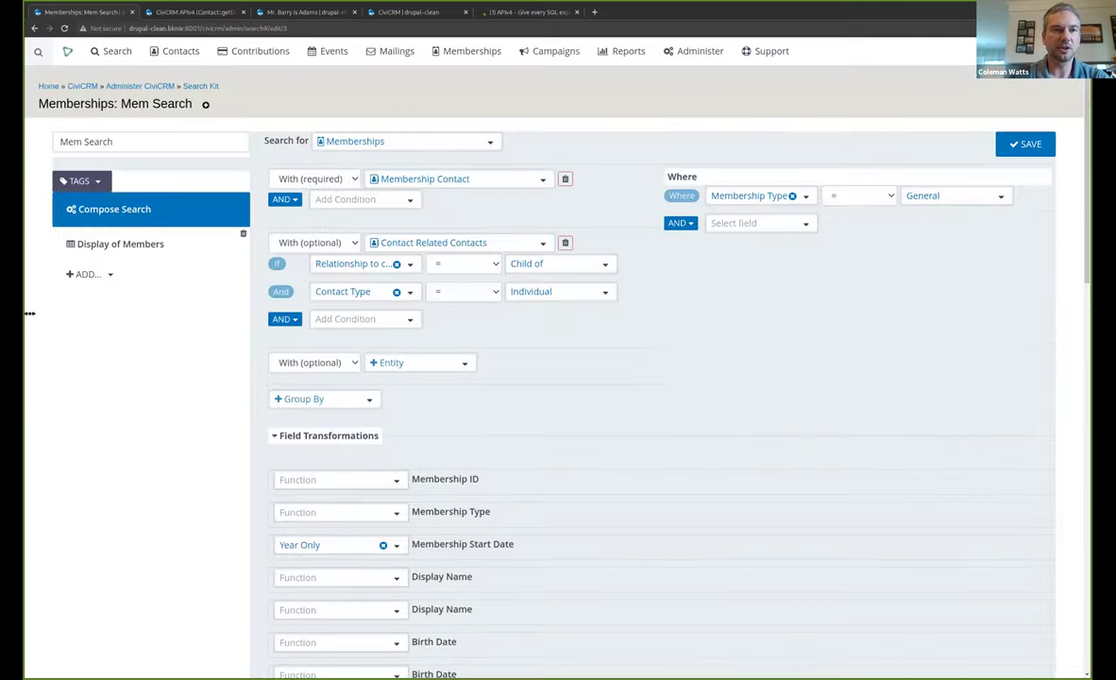
pyautogui.click(149, 247)
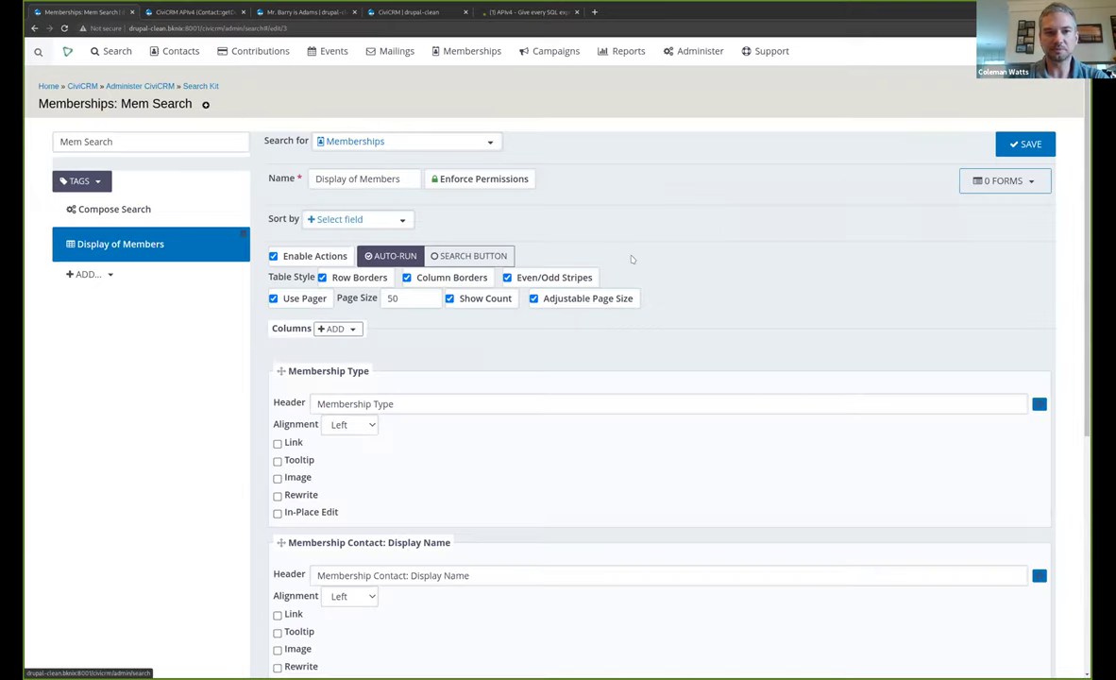
pyautogui.click(1027, 144)
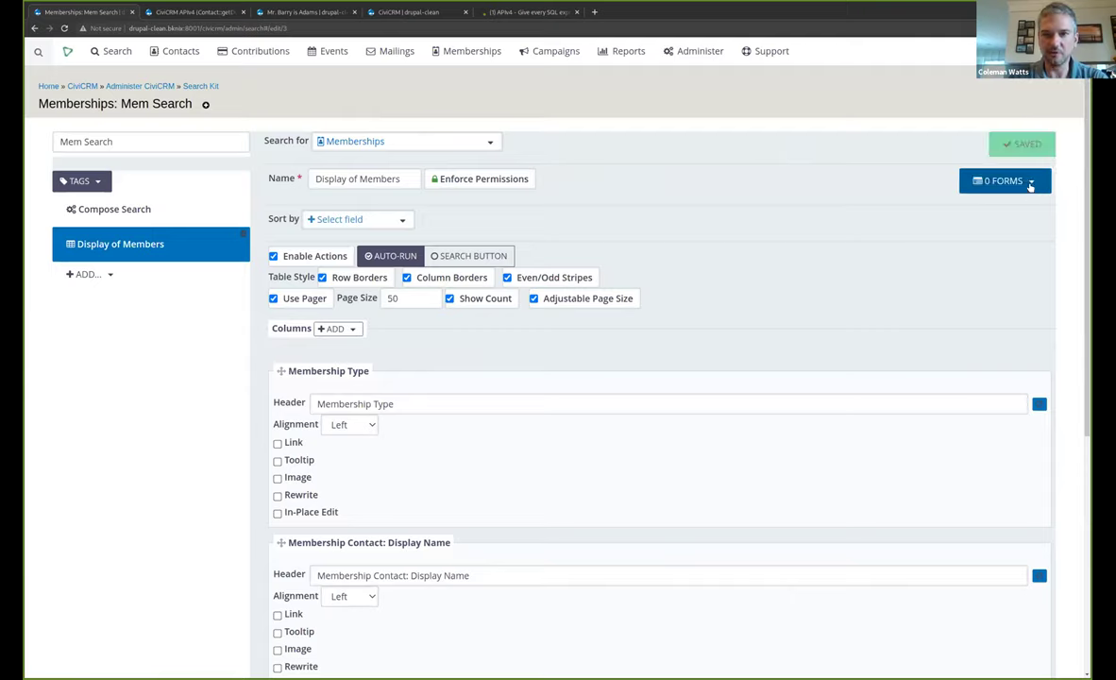
pyautogui.click(1031, 184)
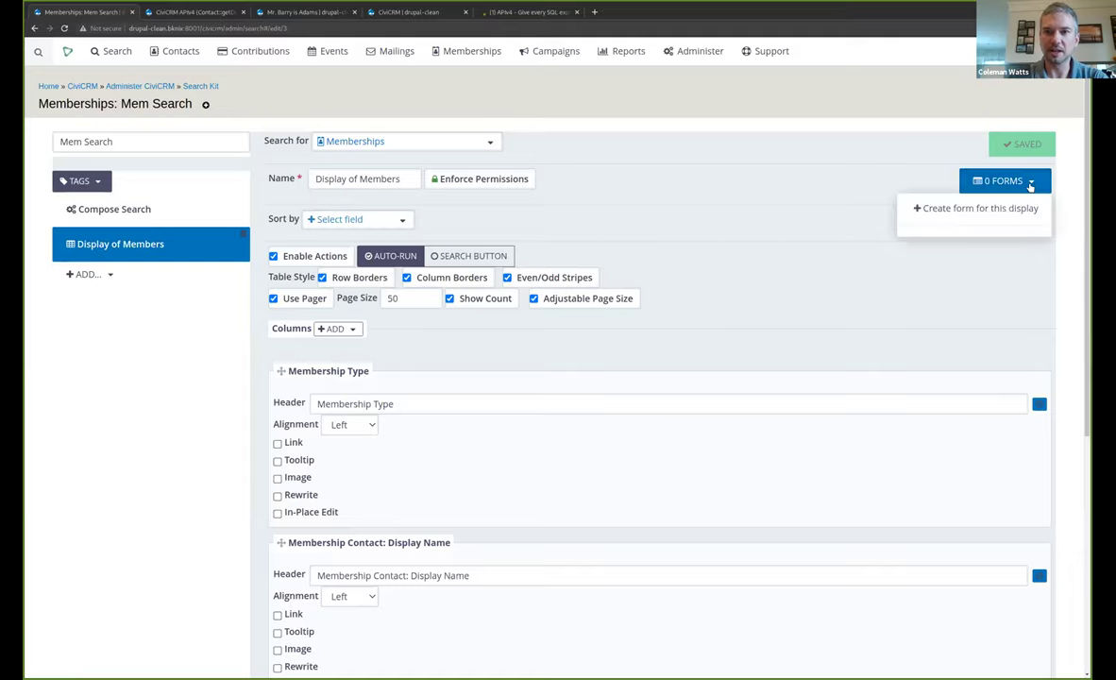
pyautogui.click(987, 209)
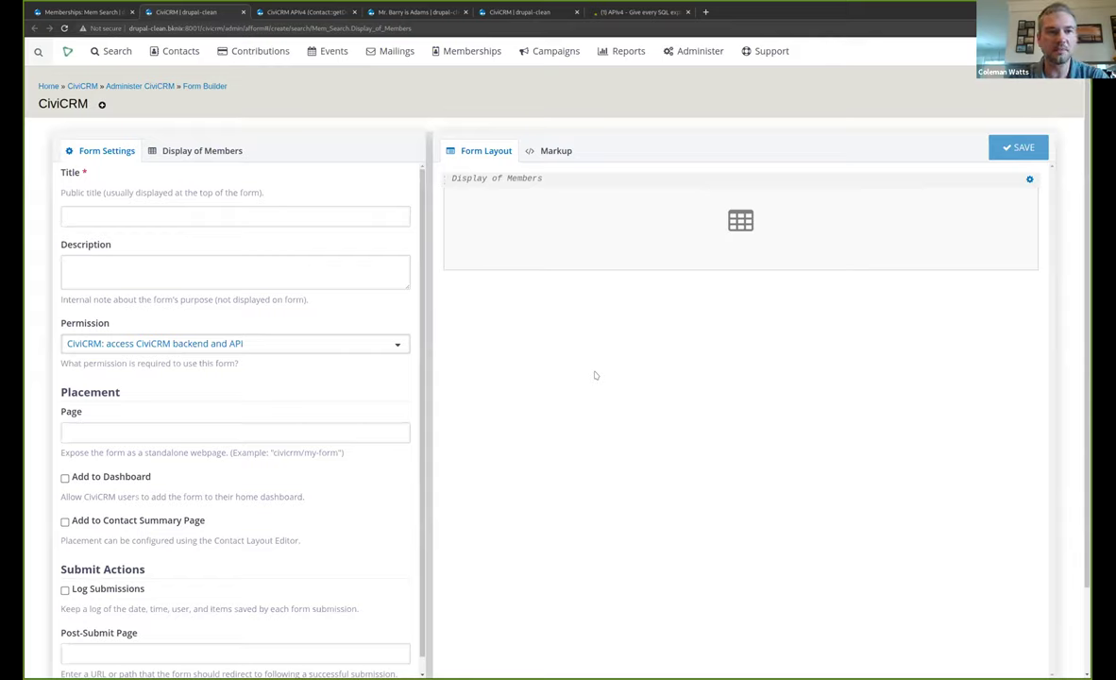
# - Make the form available on the dashboard and title it "Member Search"
pyautogui.click(125, 479)
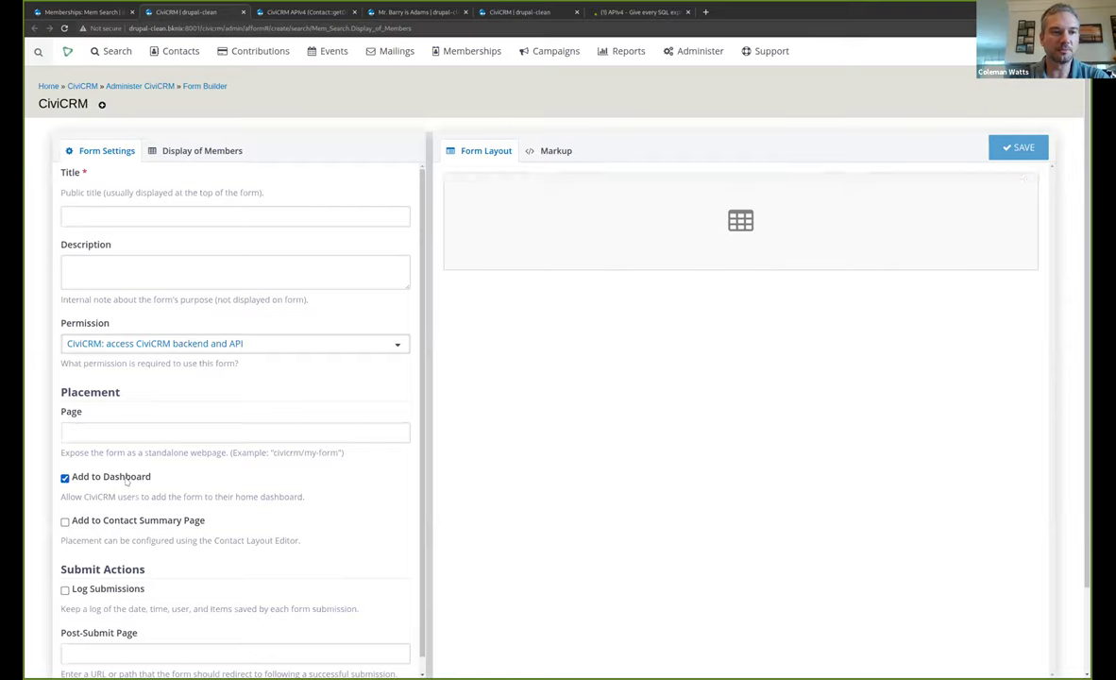
pyautogui.click(181, 215)
pyautogui.write('Member Search')
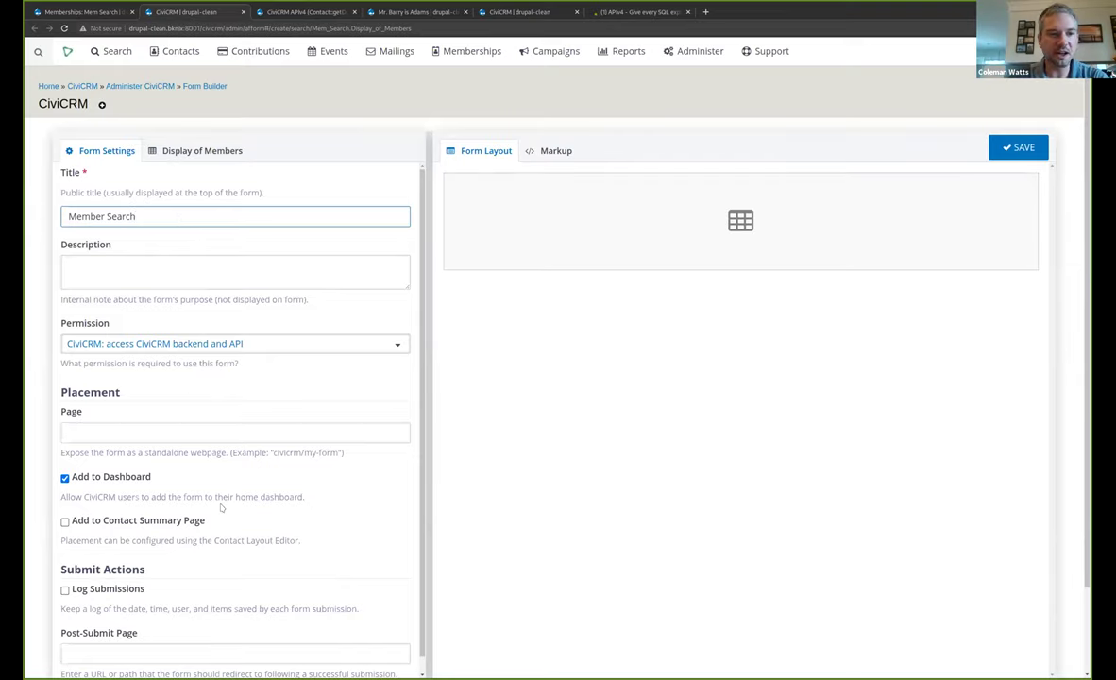
# - Set the form's page path to civicrm/member-stuff
pyautogui.scroll(-1, 221, 507)
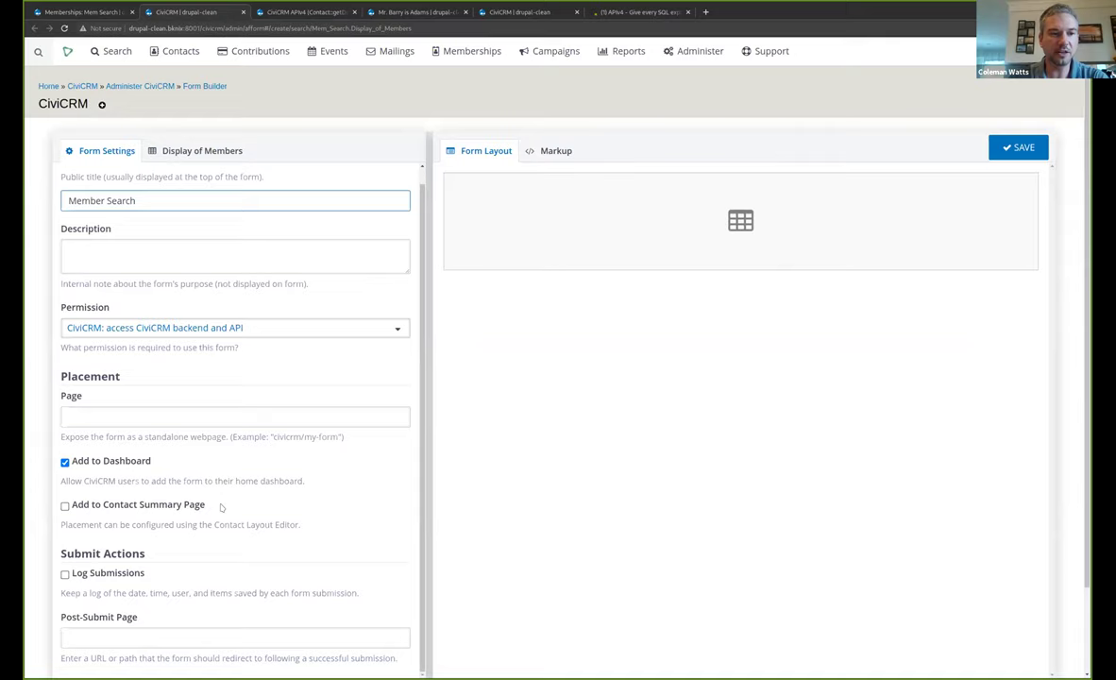
pyautogui.click(154, 416)
pyautogui.write('civicrm/')
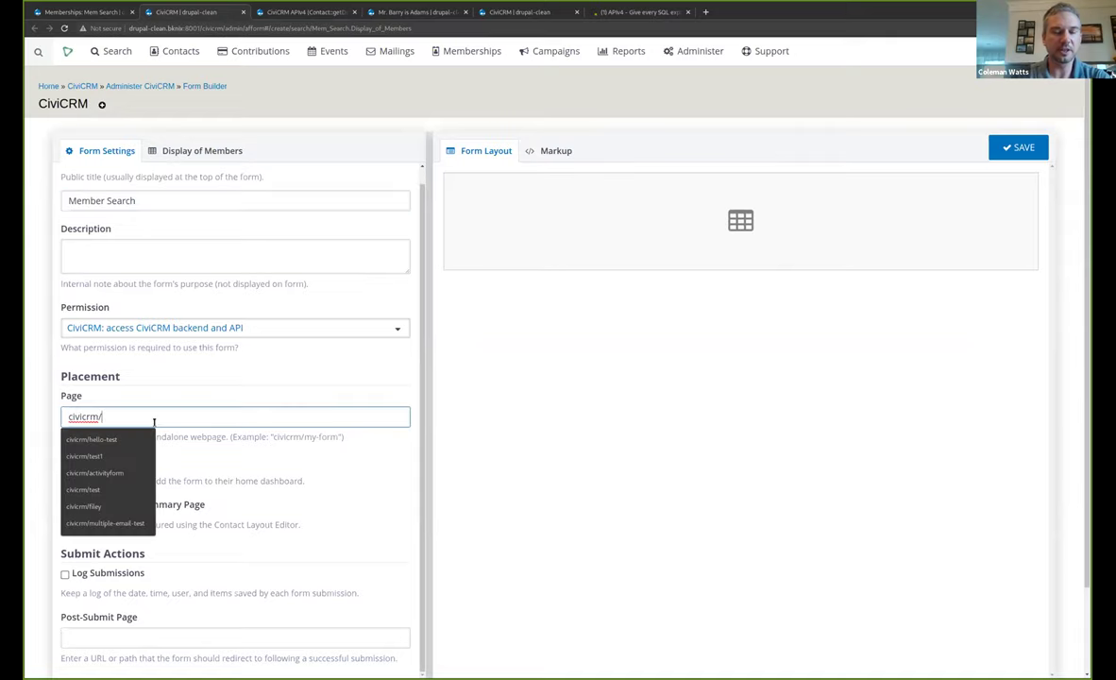
pyautogui.write('member-stuff')
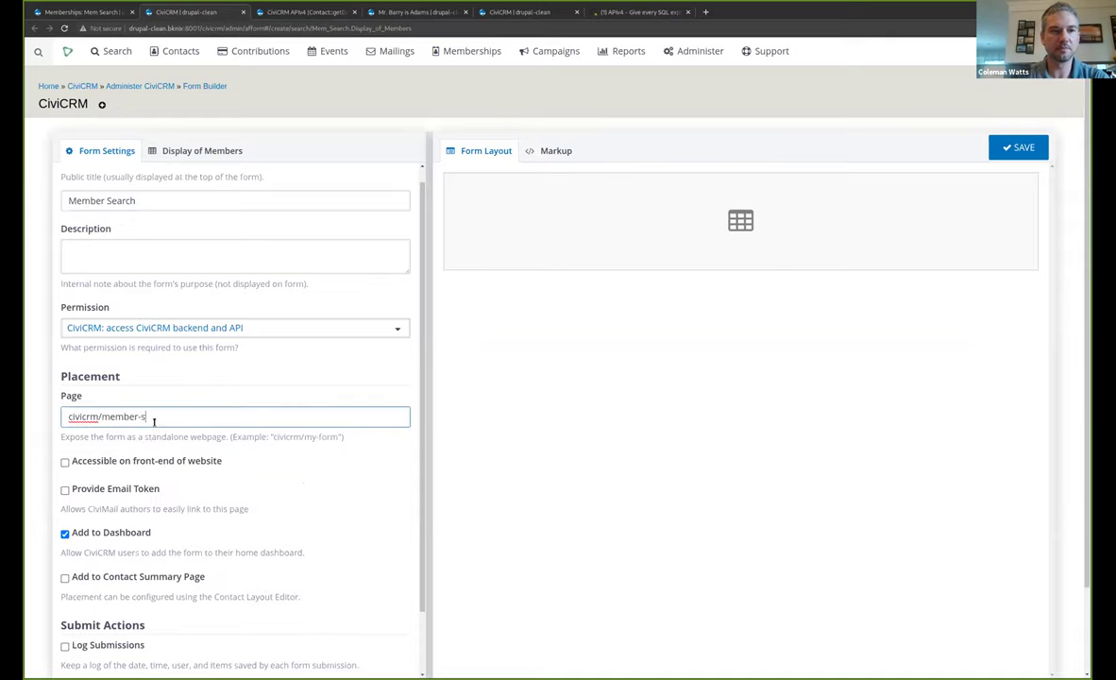
pyautogui.click(249, 393)
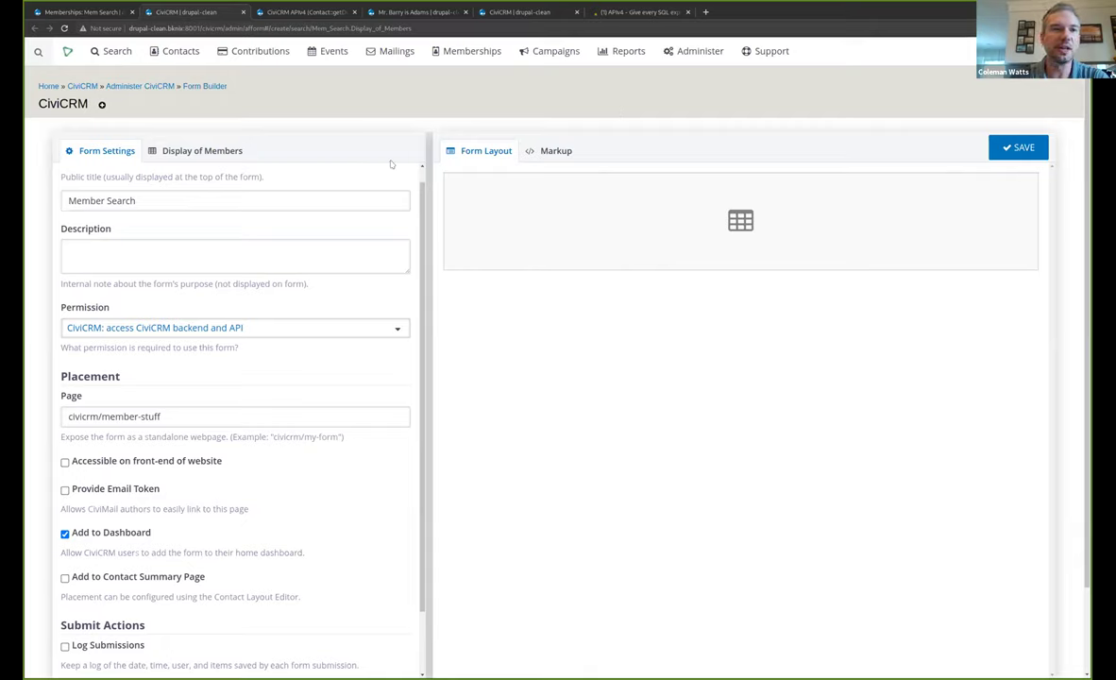
# - Add the Birth Date contact field to the form layout above the Display of Members table
pyautogui.click(198, 149)
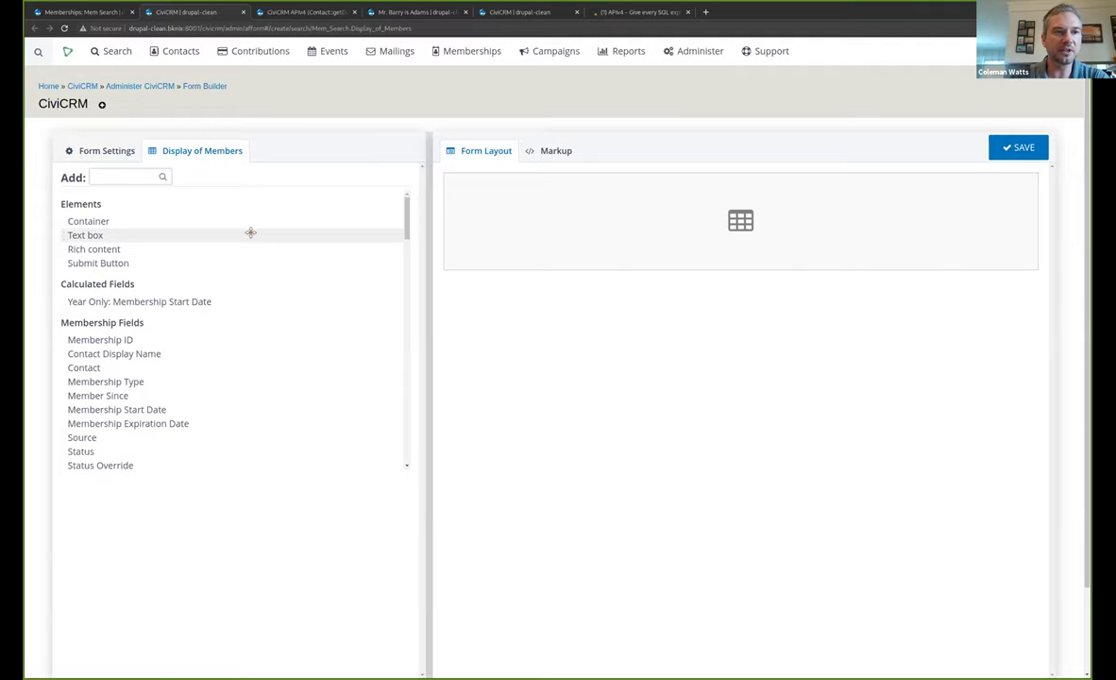
pyautogui.scroll(-3, 250, 232)
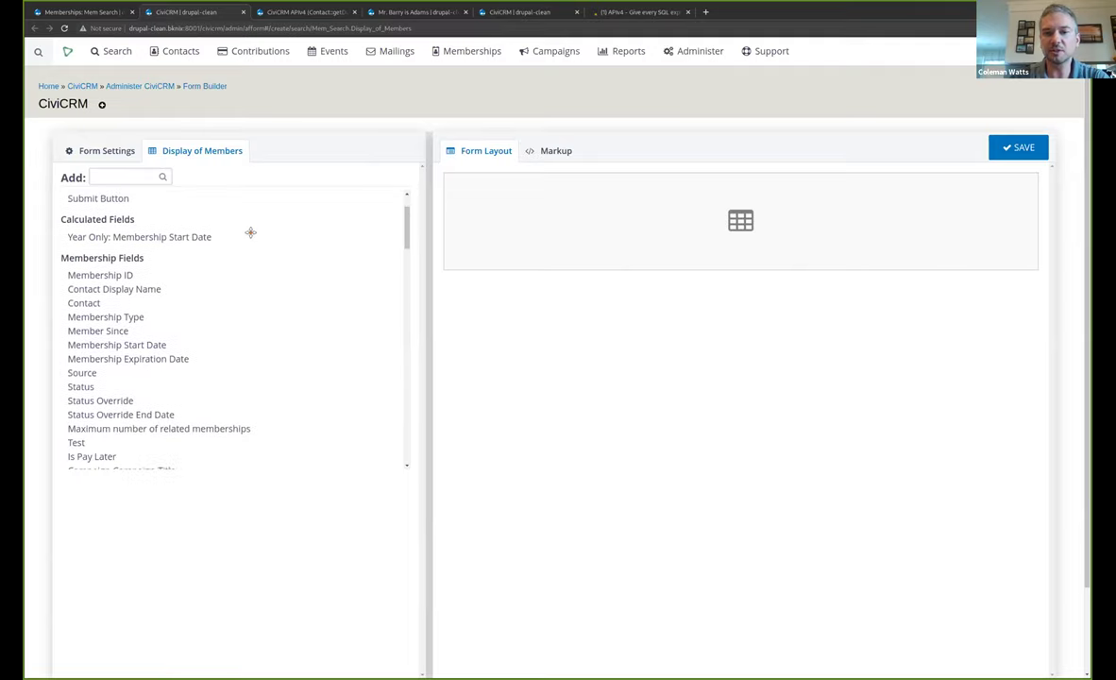
pyautogui.scroll(-1, 250, 233)
pyautogui.scroll(-15, 250, 233)
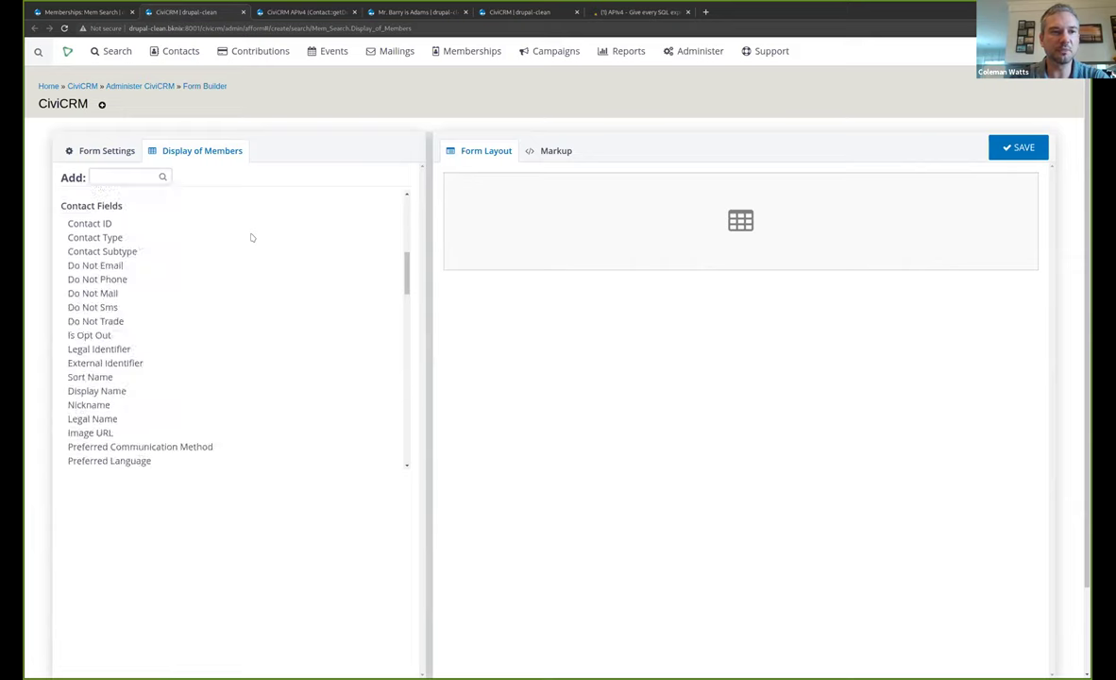
pyautogui.scroll(-4, 250, 232)
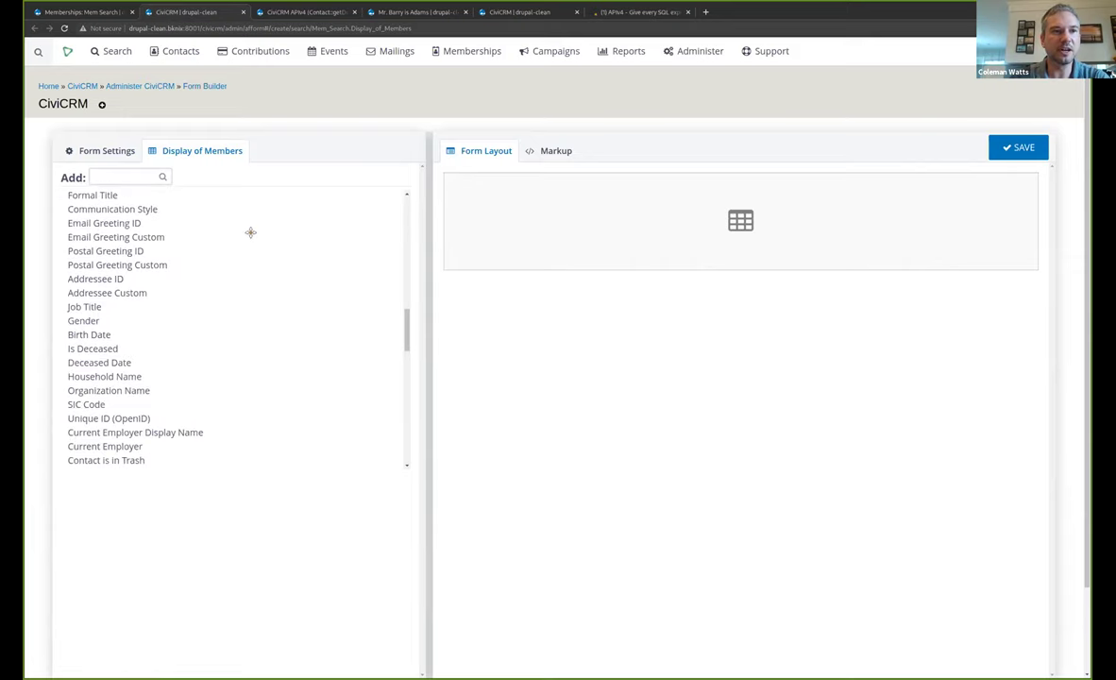
pyautogui.click(135, 177)
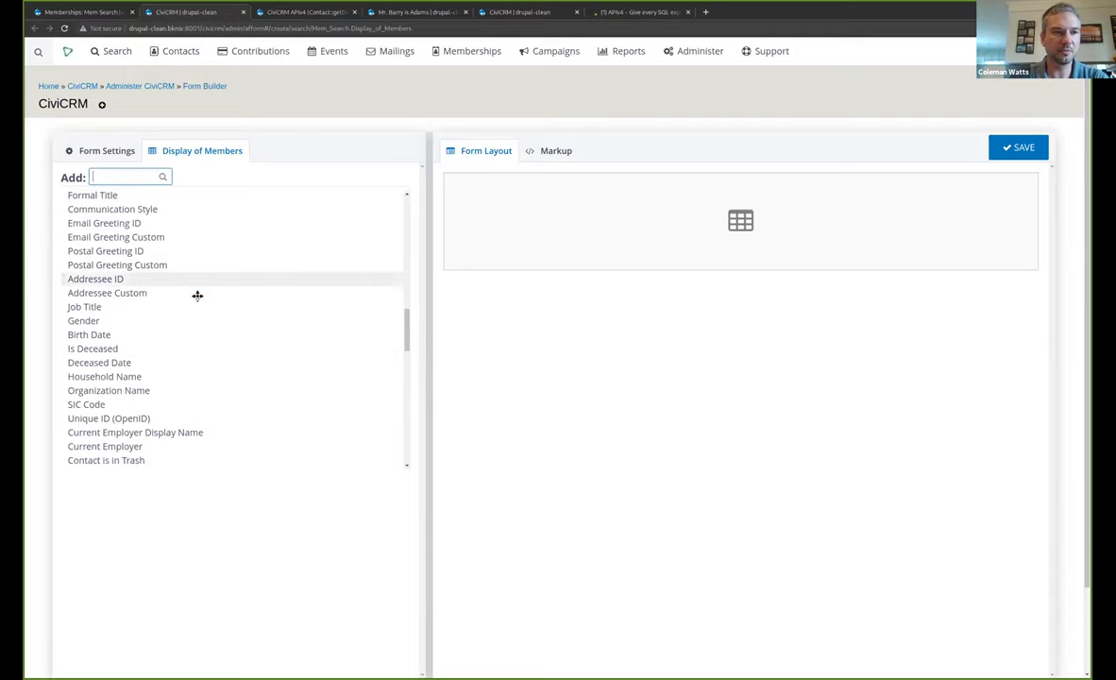
pyautogui.moveTo(94, 335); pyautogui.dragTo(502, 172)
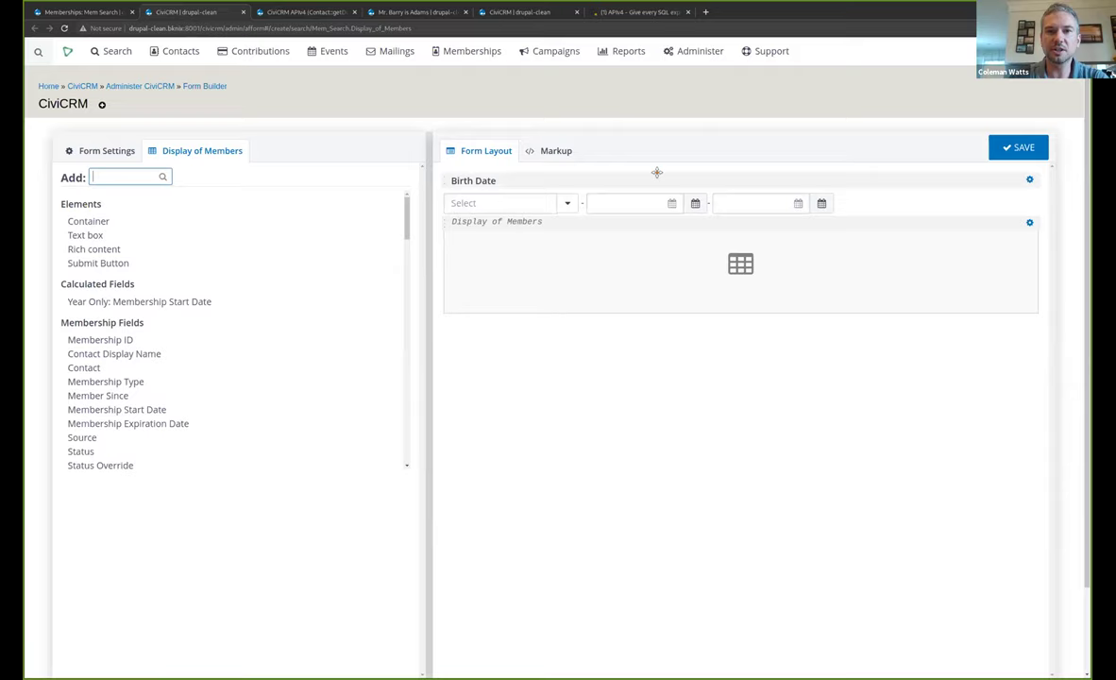
# - Add the Sort Name field from Contact Fields between Birth Date and the members table, and save the form
pyautogui.scroll(-2, 235, 274)
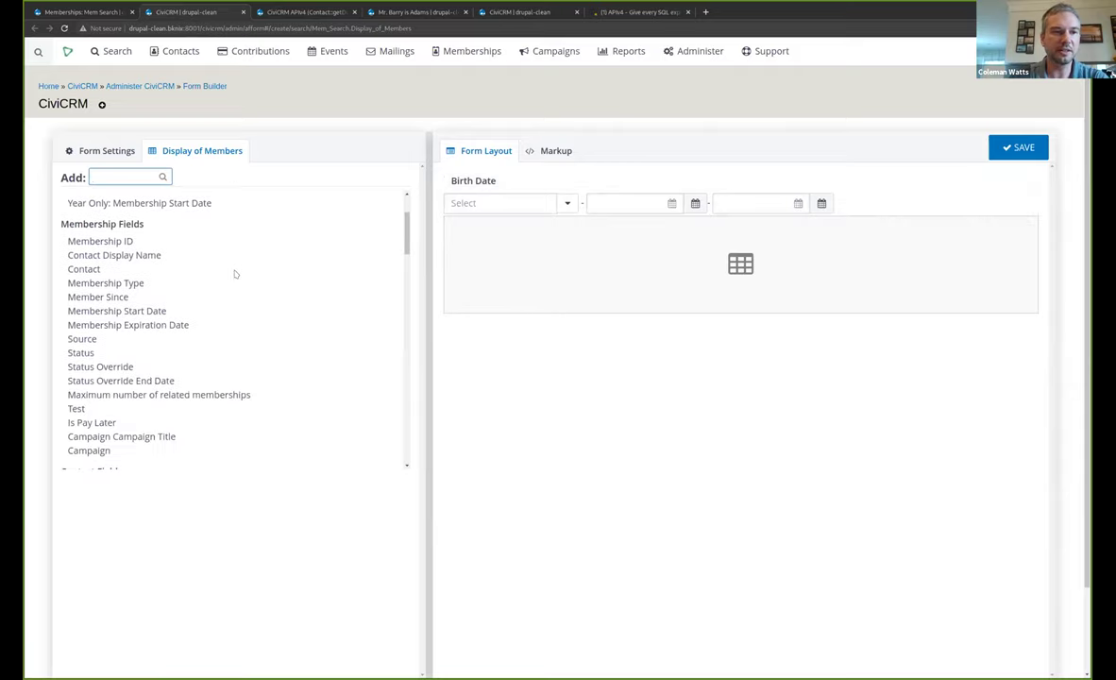
pyautogui.scroll(-3, 232, 269)
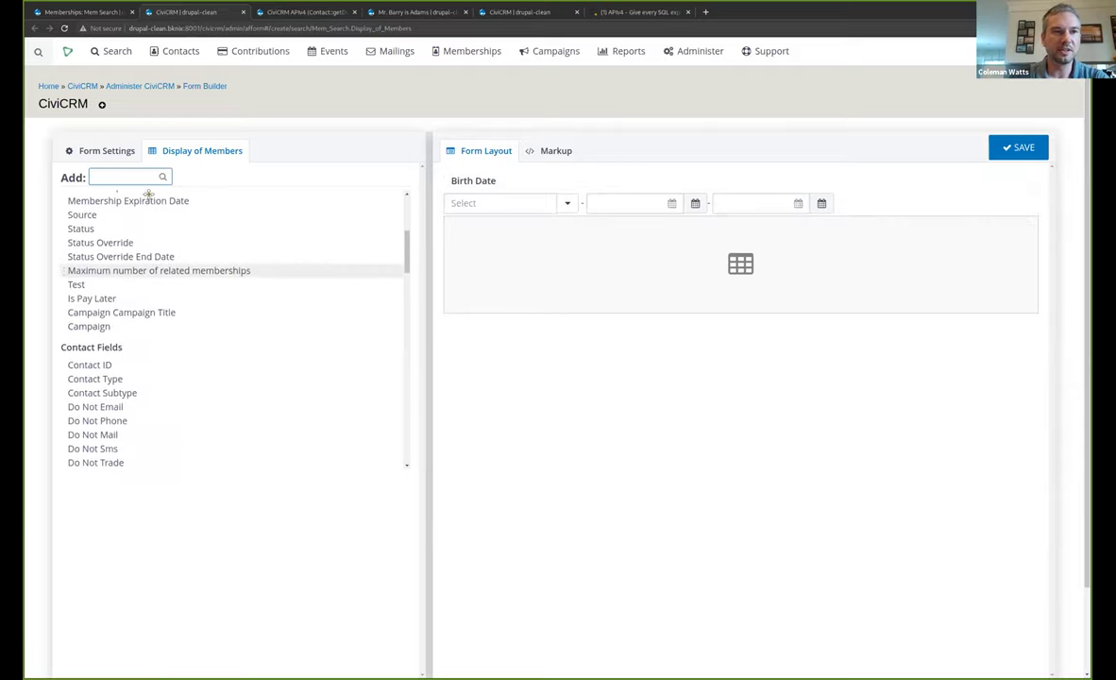
pyautogui.write('sort')
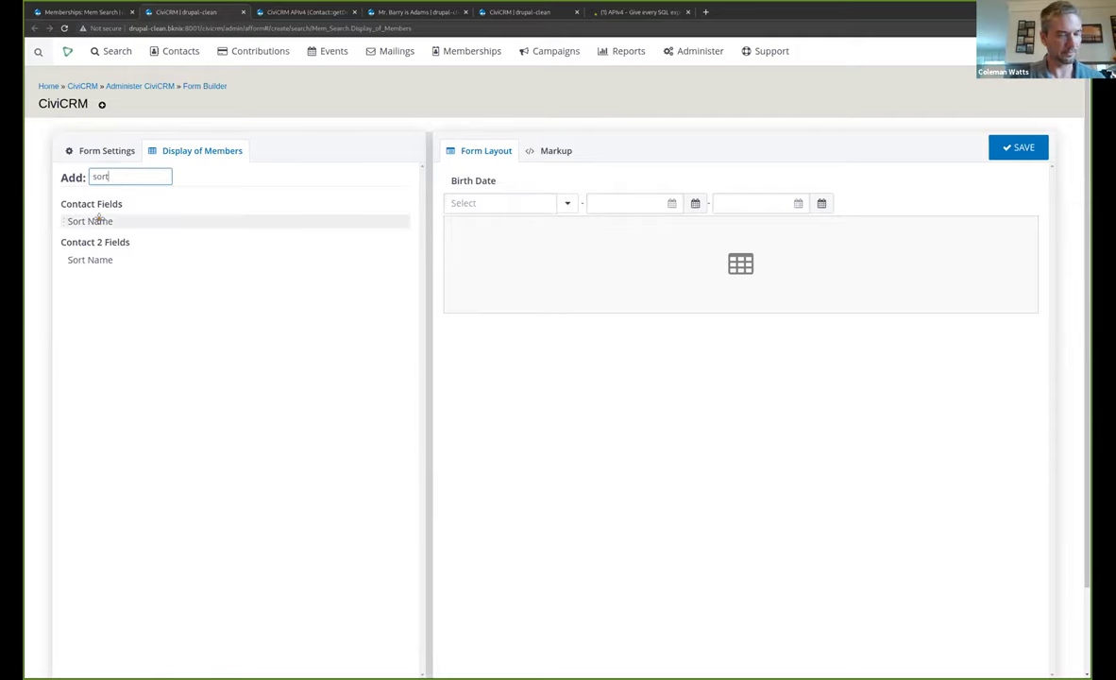
pyautogui.moveTo(98, 218); pyautogui.dragTo(546, 222)
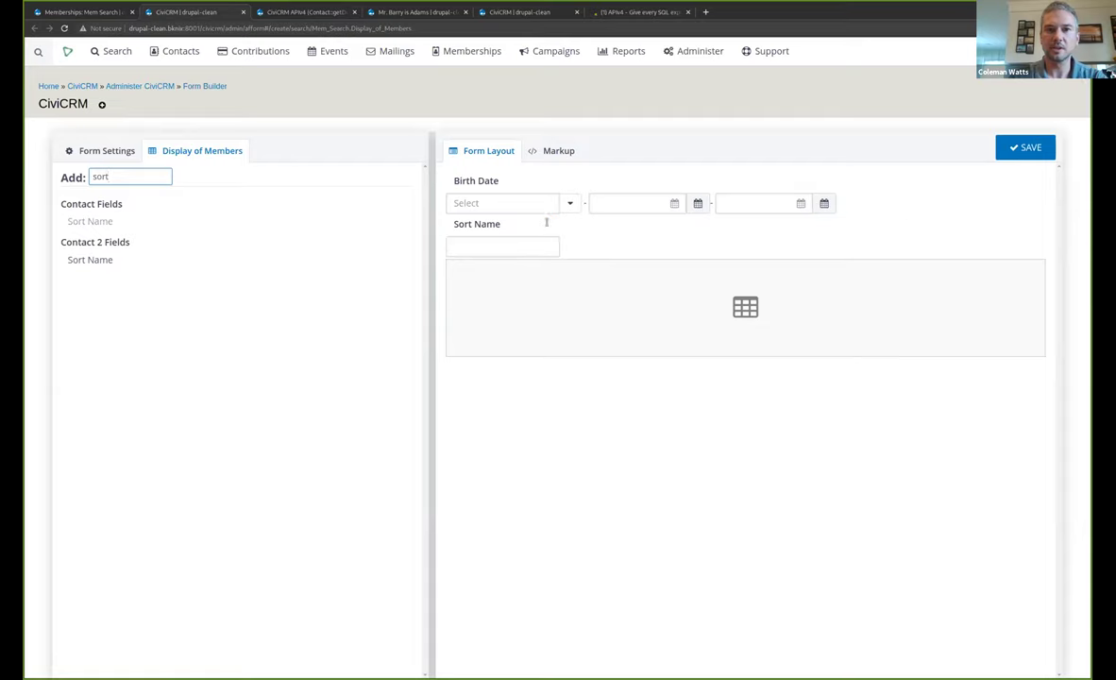
pyautogui.click(1023, 147)
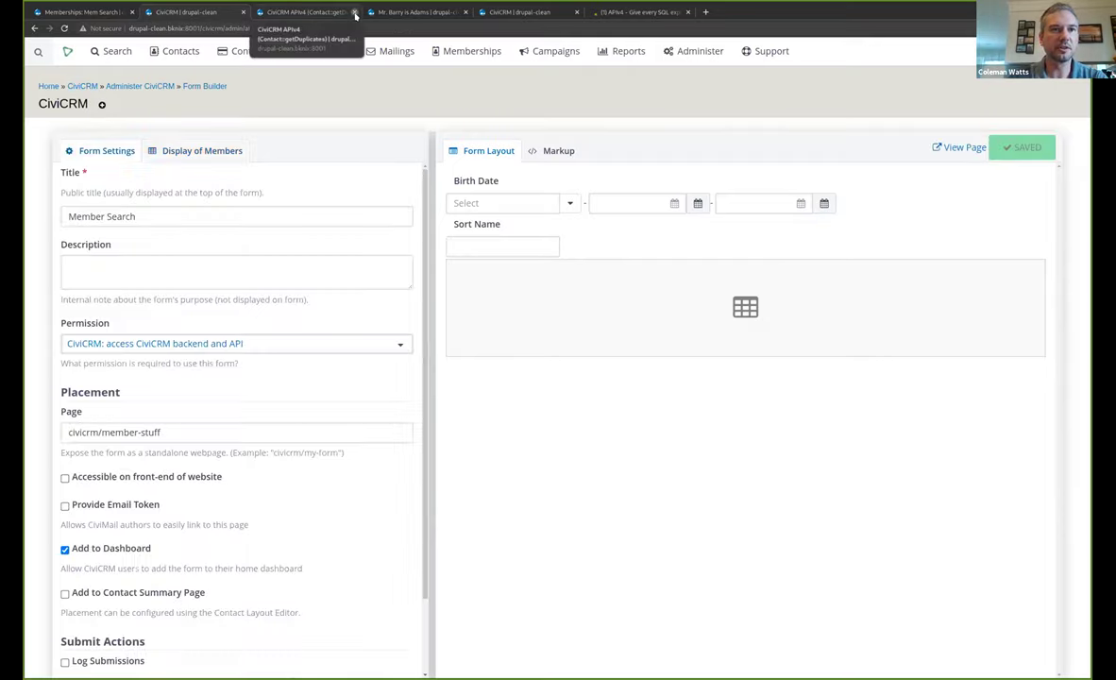
# - Close the three unneeded browser tabs beside the form and open the CiviCRM home dashboard in a new tab
pyautogui.click(355, 13)
pyautogui.click(355, 13)
pyautogui.click(355, 13)
pyautogui.rightClick(81, 86)
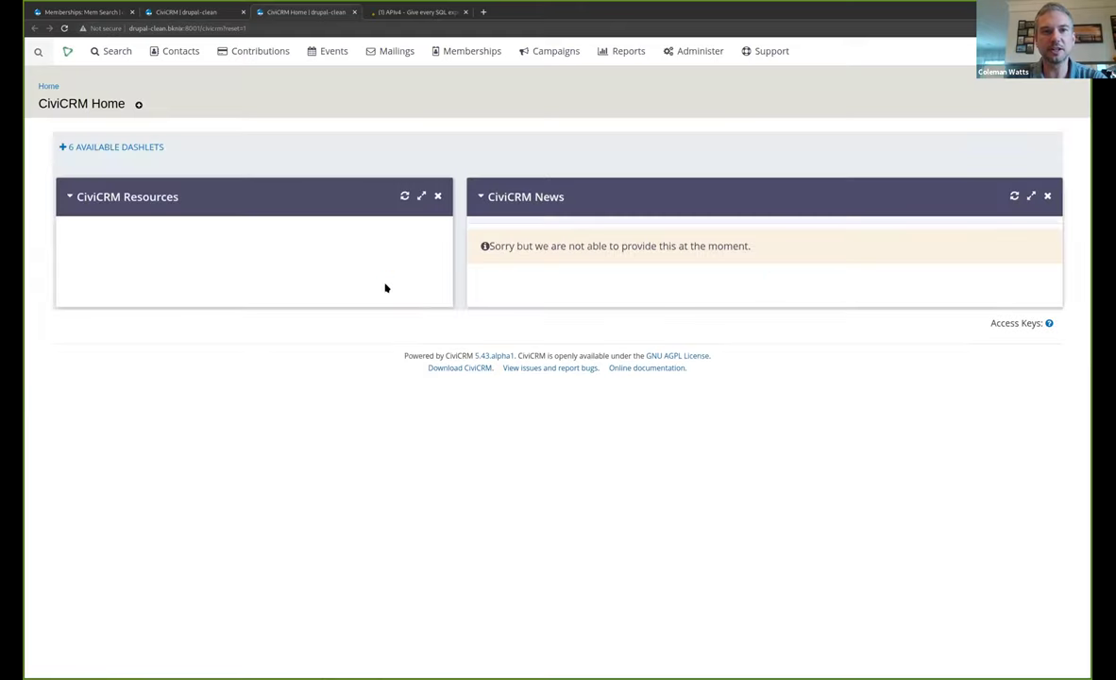
# - Add the Member Search dashlet to the dashboard and place it beneath CiviCRM News
pyautogui.click(91, 145)
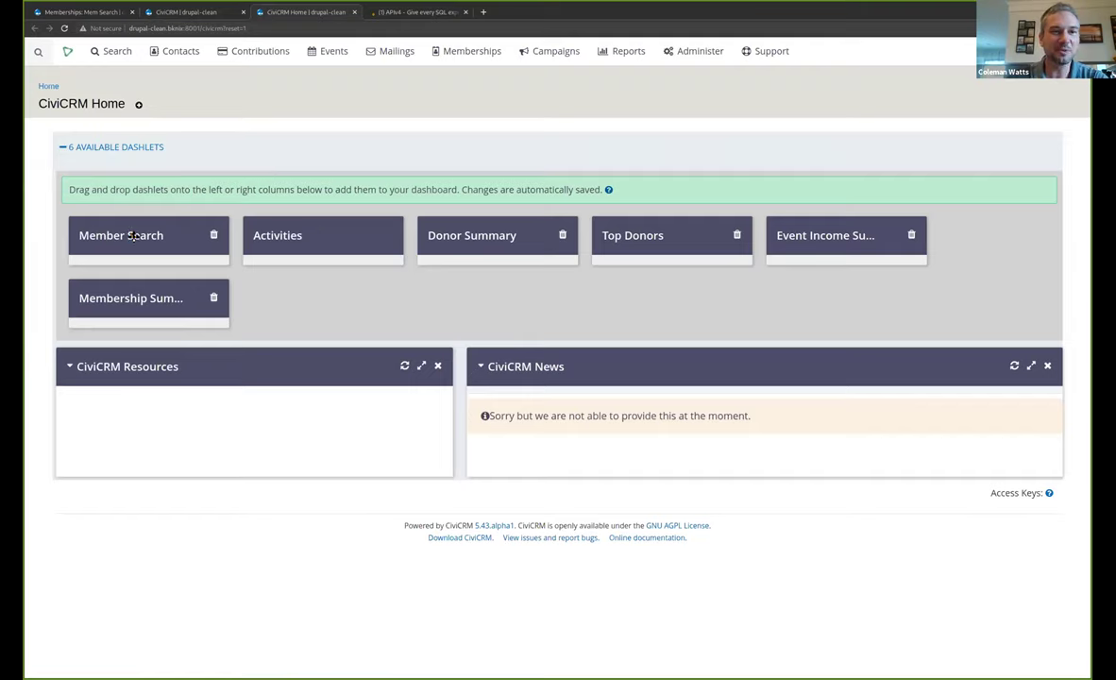
pyautogui.moveTo(132, 236); pyautogui.dragTo(140, 441)
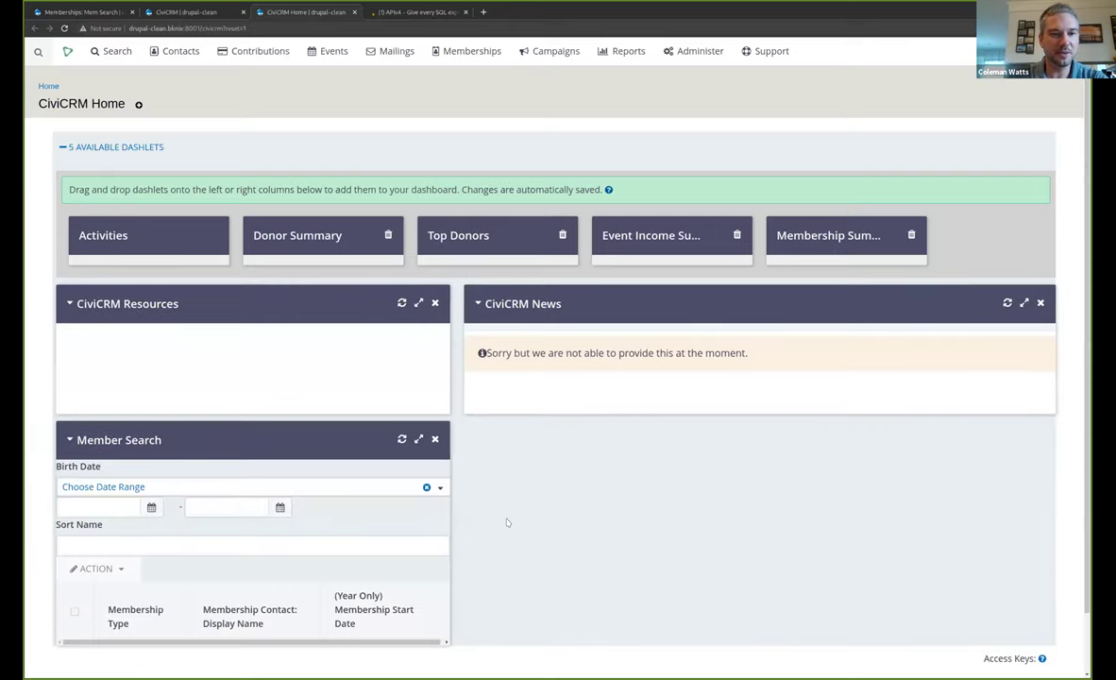
pyautogui.scroll(-1, 506, 522)
pyautogui.moveTo(181, 368); pyautogui.dragTo(595, 397)
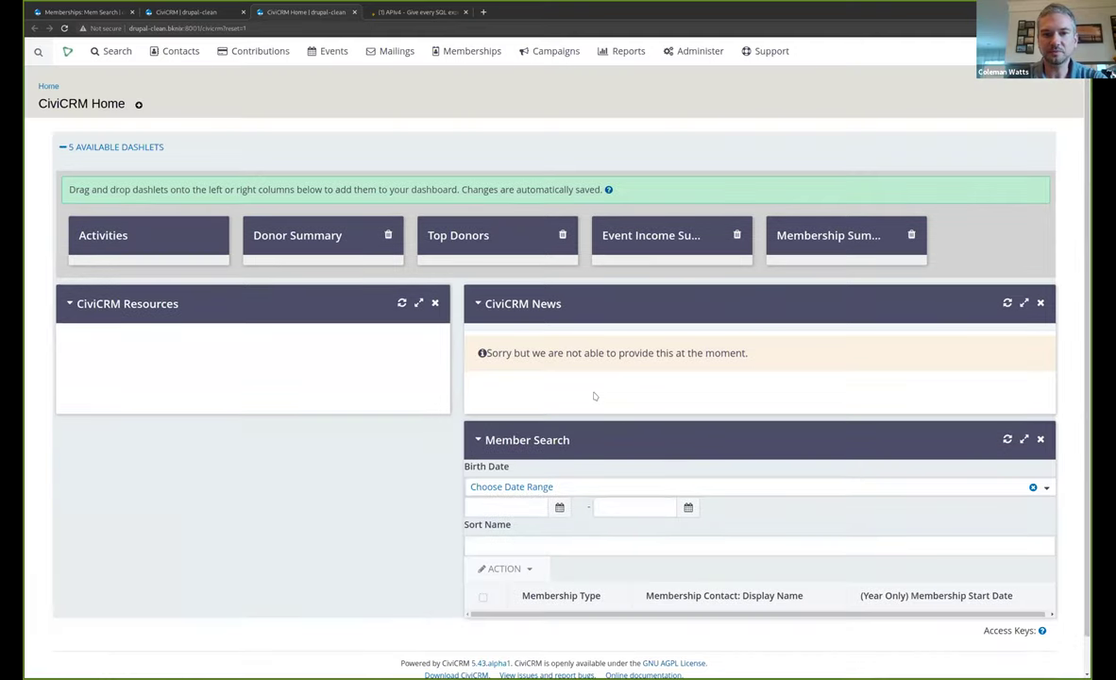
# - Review the memberships in the Member Search dashlet and filter them by part of a member's surname in Sort Name
pyautogui.scroll(-1, 593, 395)
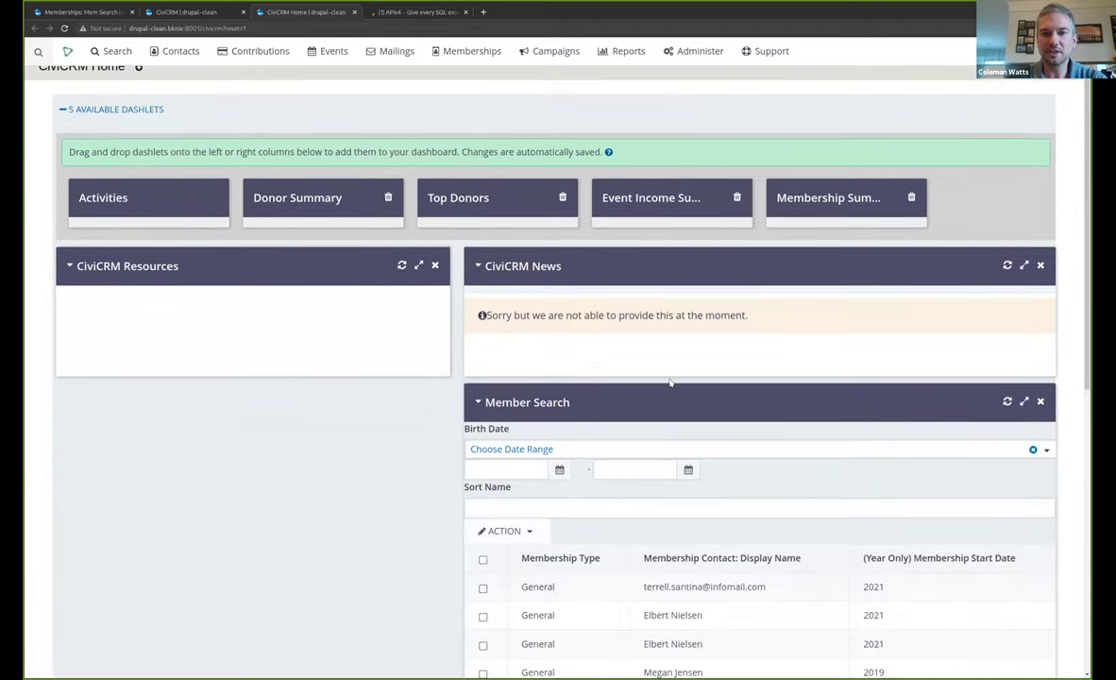
pyautogui.scroll(-3, 670, 383)
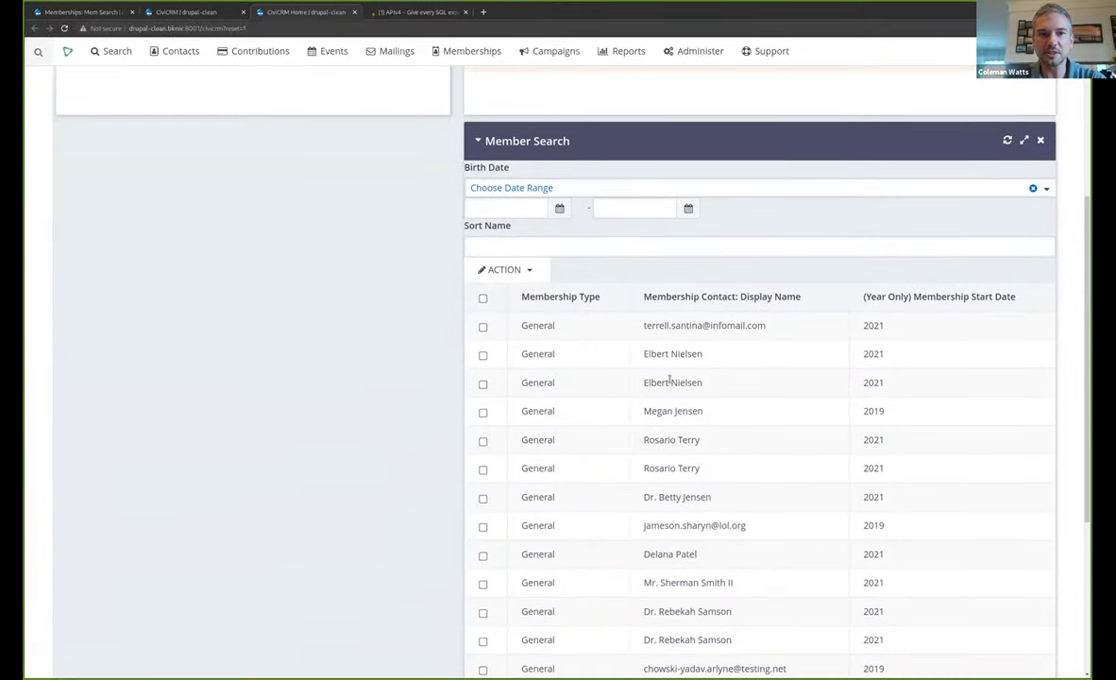
pyautogui.scroll(-1, 670, 379)
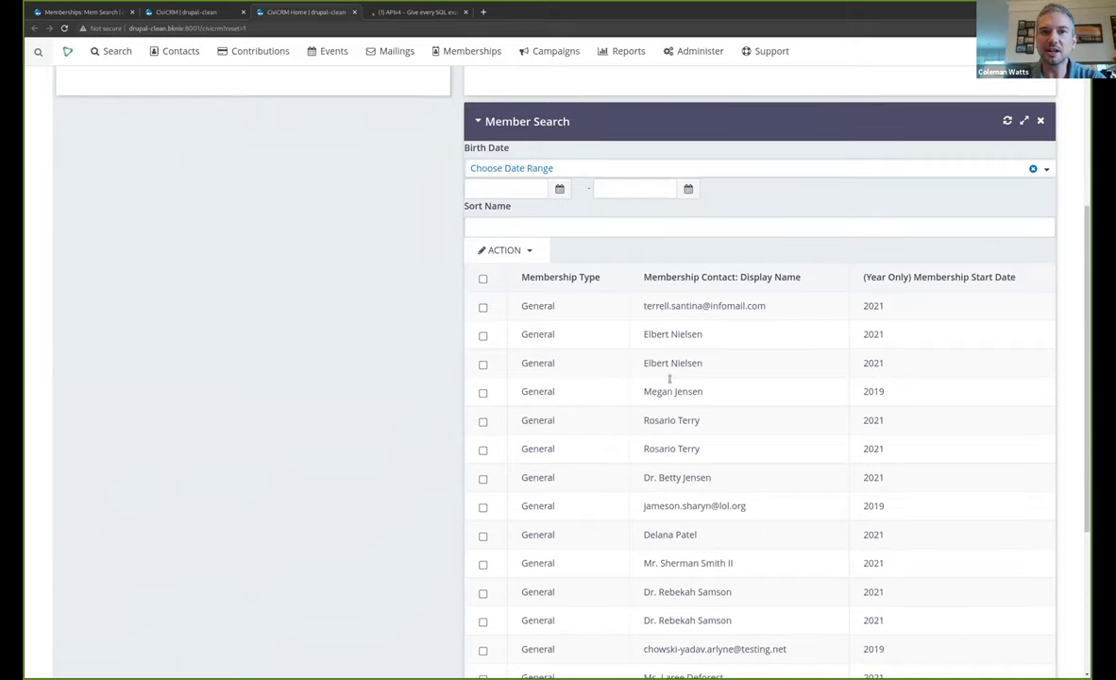
pyautogui.click(654, 226)
pyautogui.write('niels')
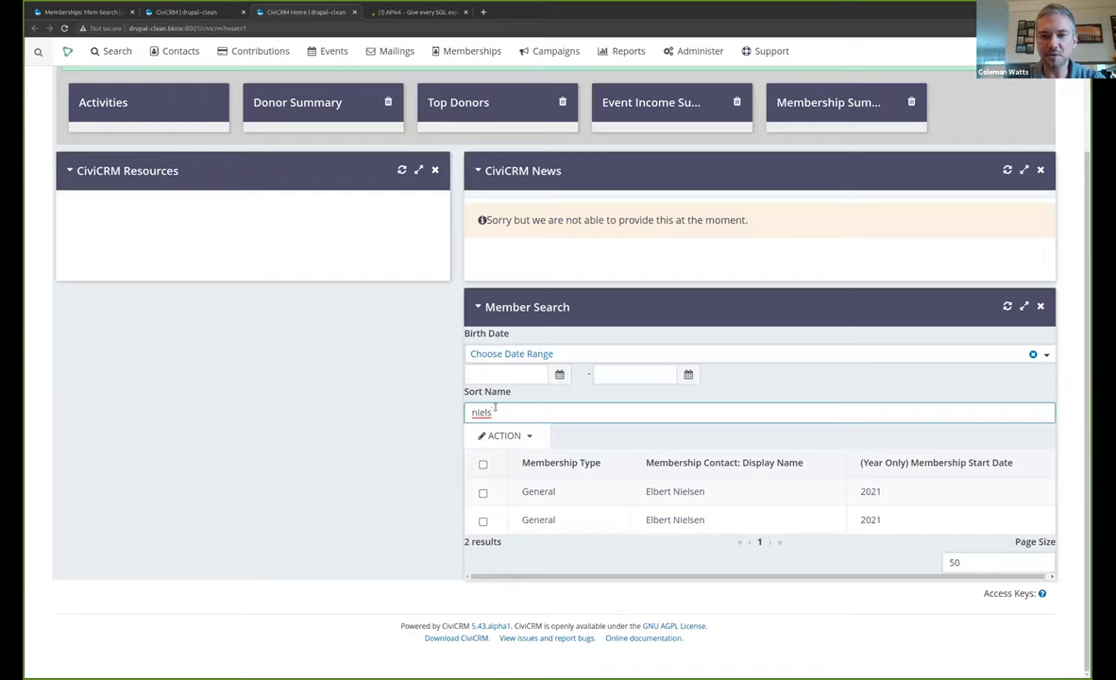
# - Clear the Sort Name filter in the Member Search dashlet
pyautogui.moveTo(494, 412); pyautogui.dragTo(458, 378)
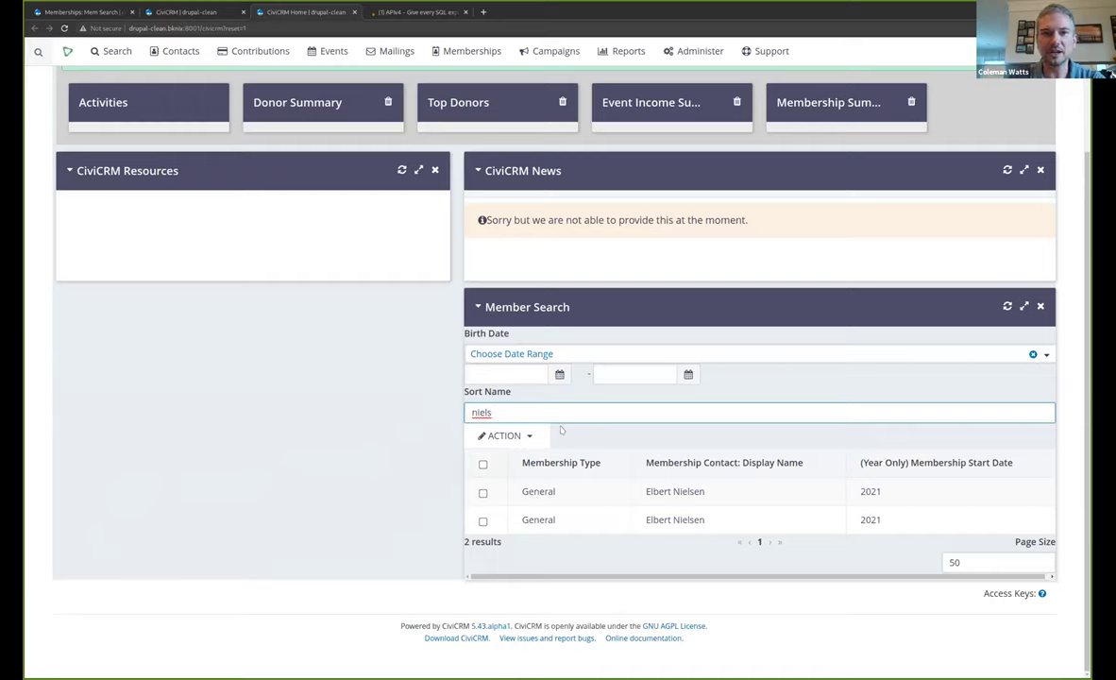
pyautogui.moveTo(497, 412); pyautogui.dragTo(417, 399)
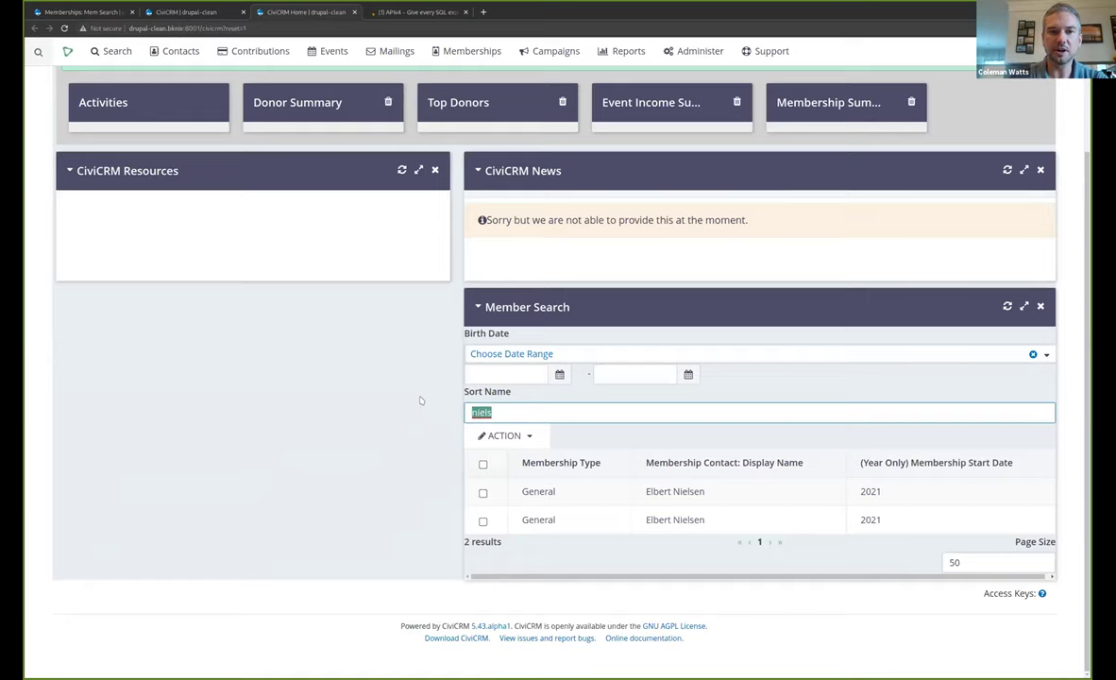
pyautogui.click(615, 339)
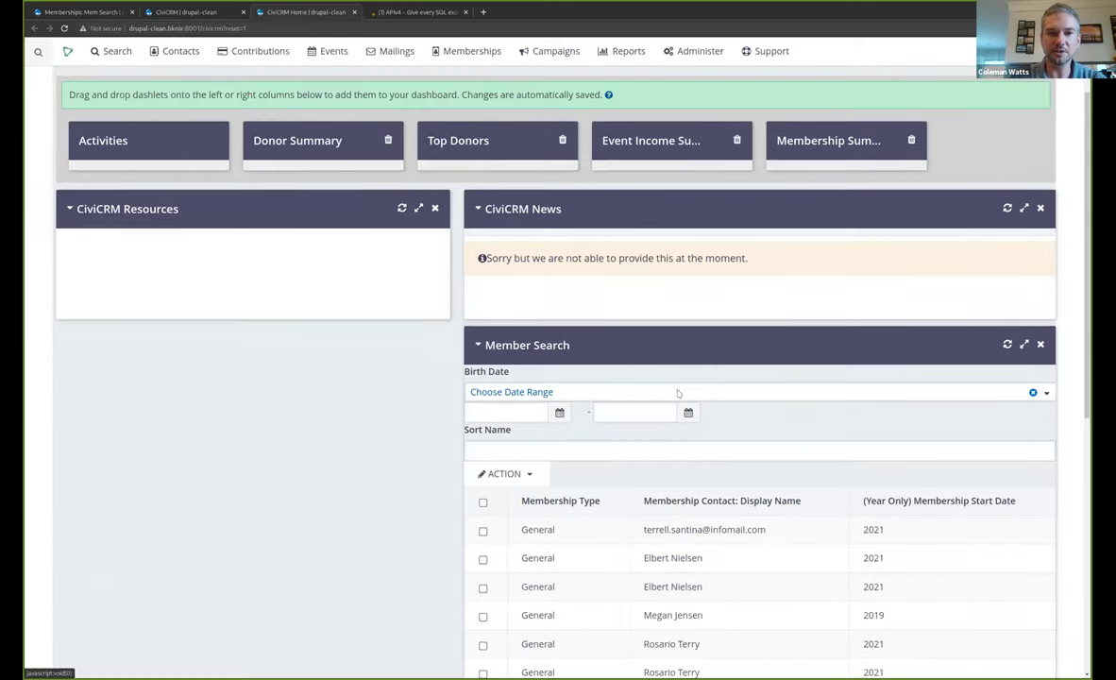
# - Filter the Member Search dashlet's memberships by the Birth Date range Yesterday, and clear that filter
pyautogui.click(677, 393)
pyautogui.write('ye')
pyautogui.click(525, 492)
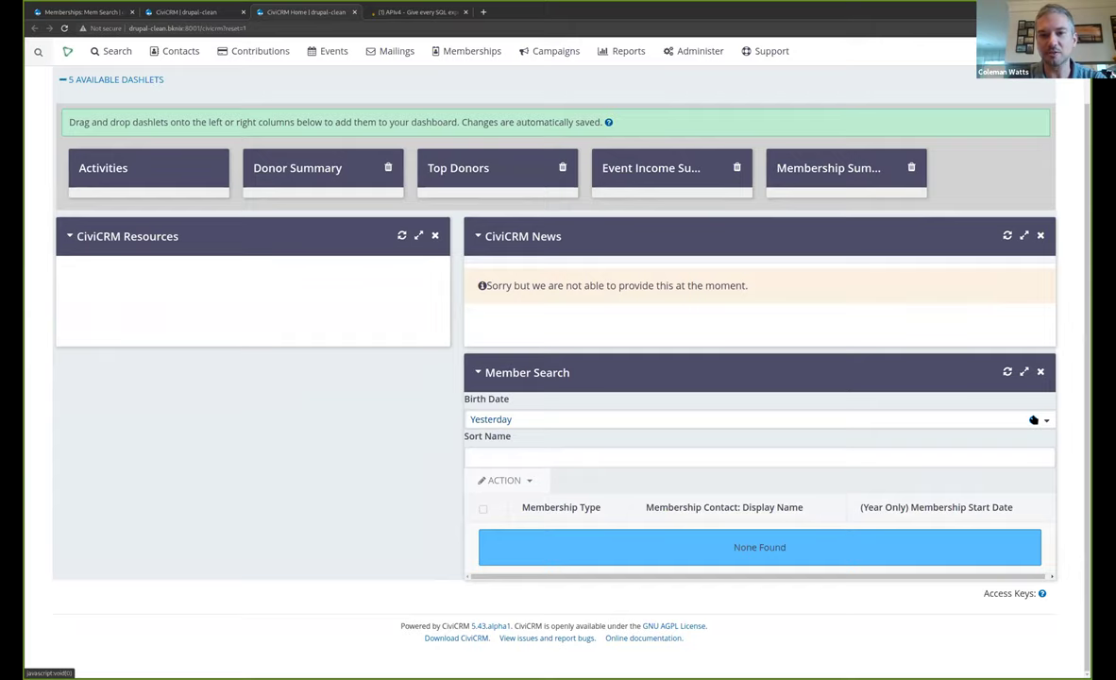
pyautogui.click(1033, 420)
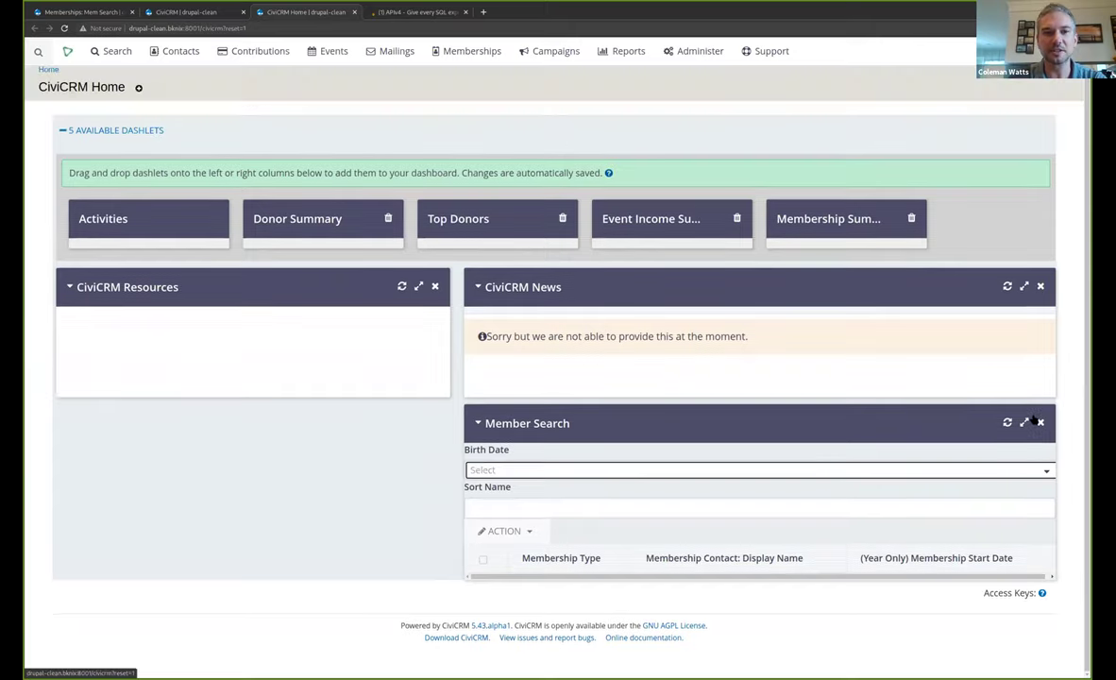
# - Return to the form editor, view the Member Search form's own page, and show the administration options for customizing data and screens
pyautogui.click(190, 12)
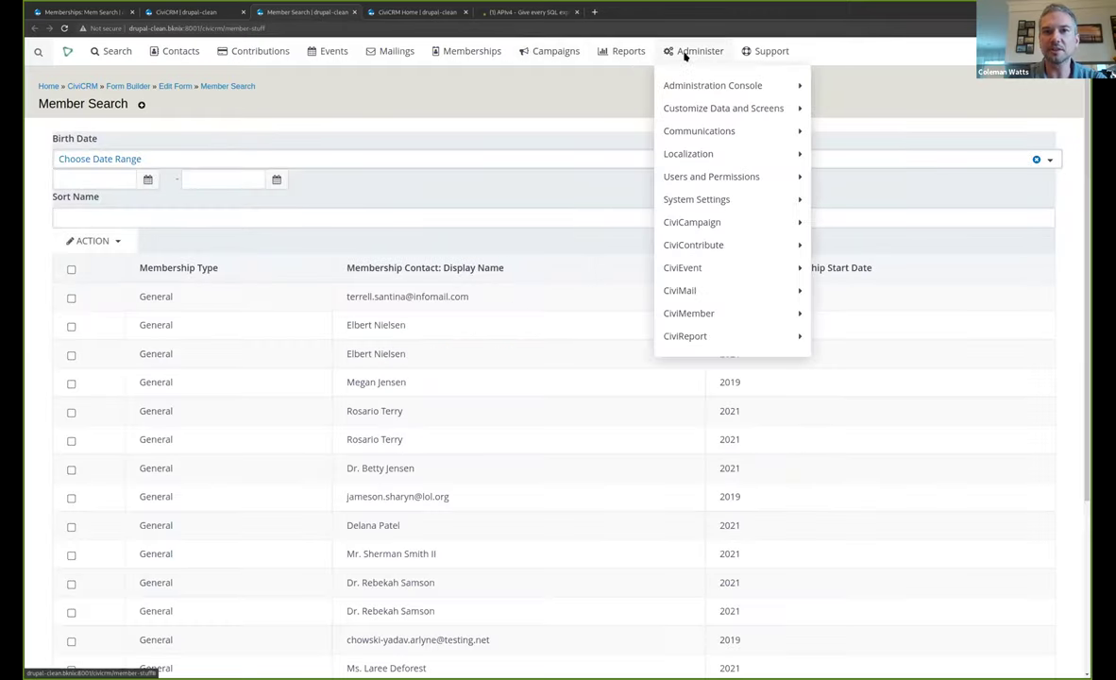
pyautogui.moveTo(685, 113)
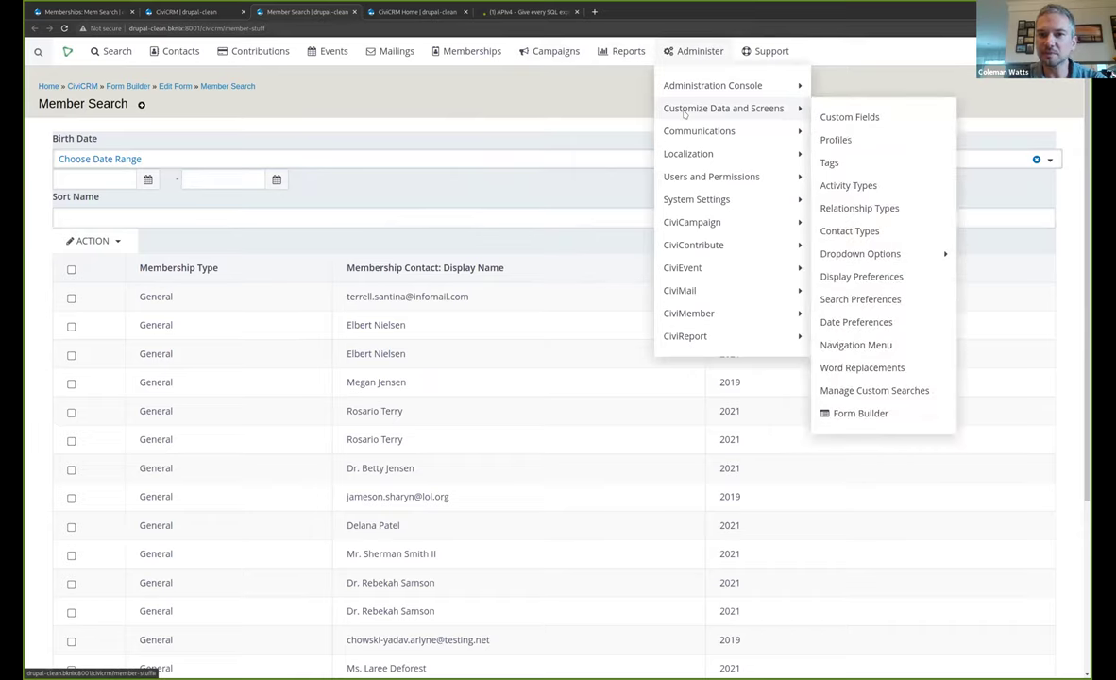